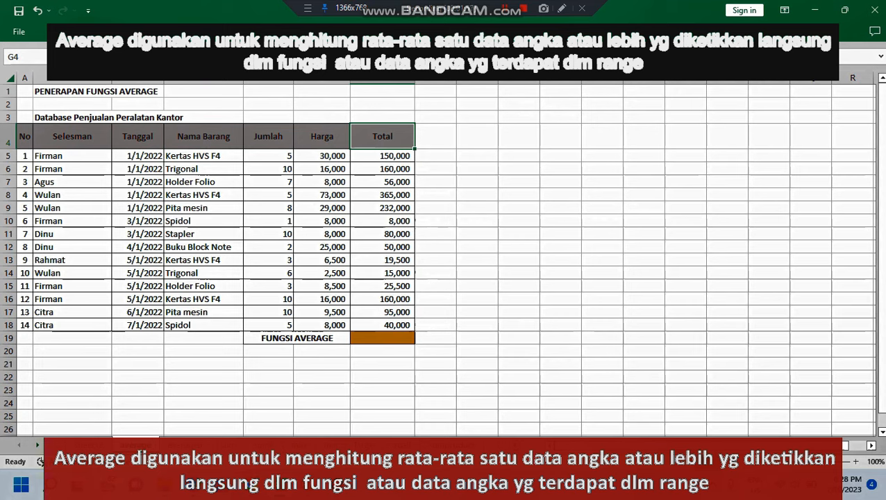
left_click_drag(381, 156, 381, 325)
left_click(518, 272)
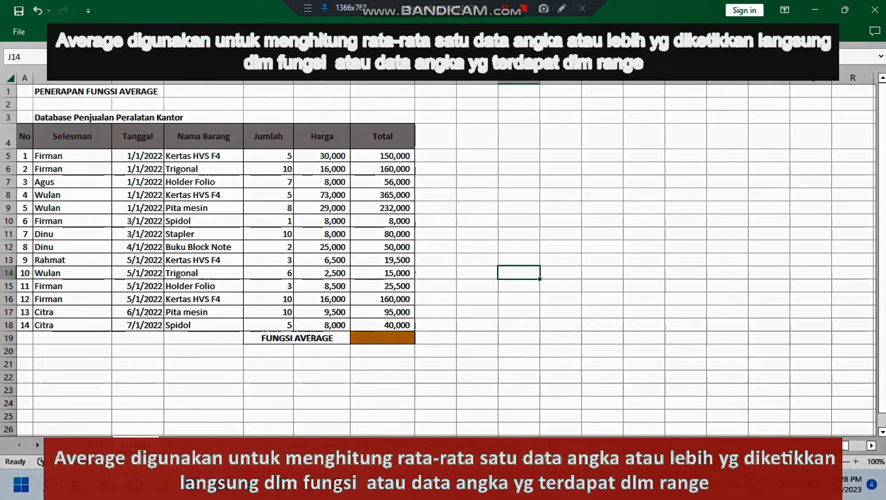
Step: Calculate the average of the Total column in G19 with the AVERAGE function over G5:G18
left_click(382, 338)
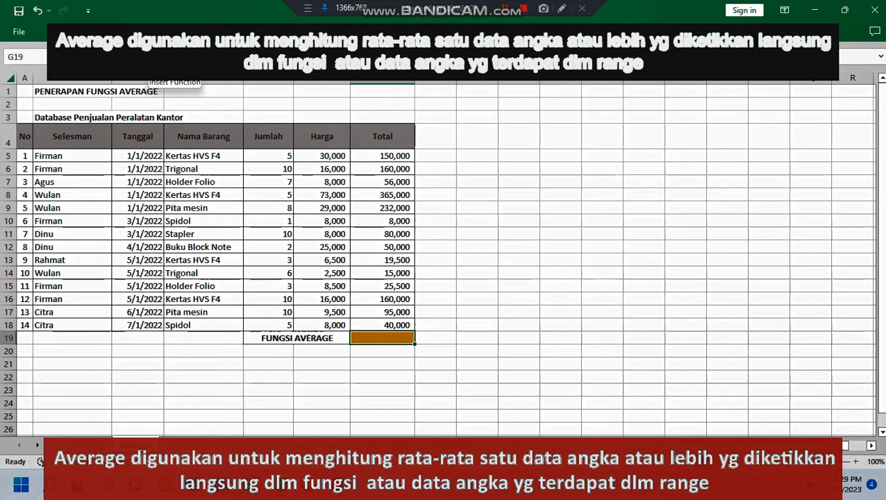
left_click(148, 56)
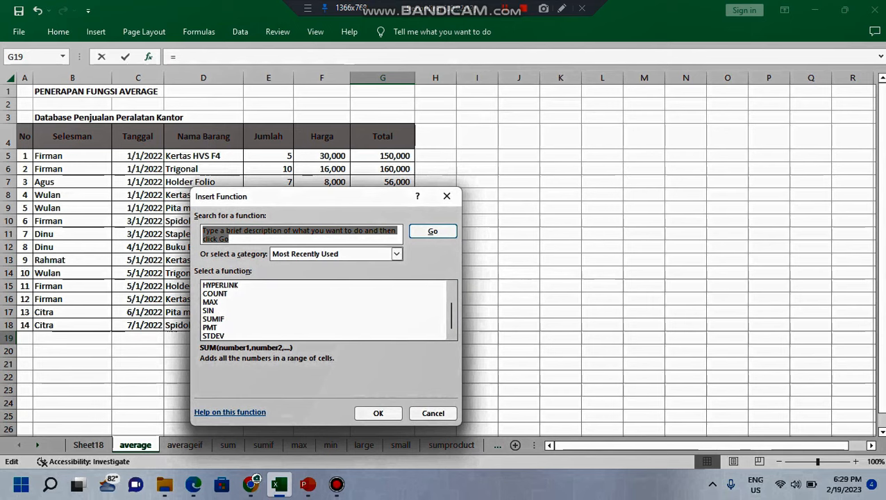
left_click(432, 413)
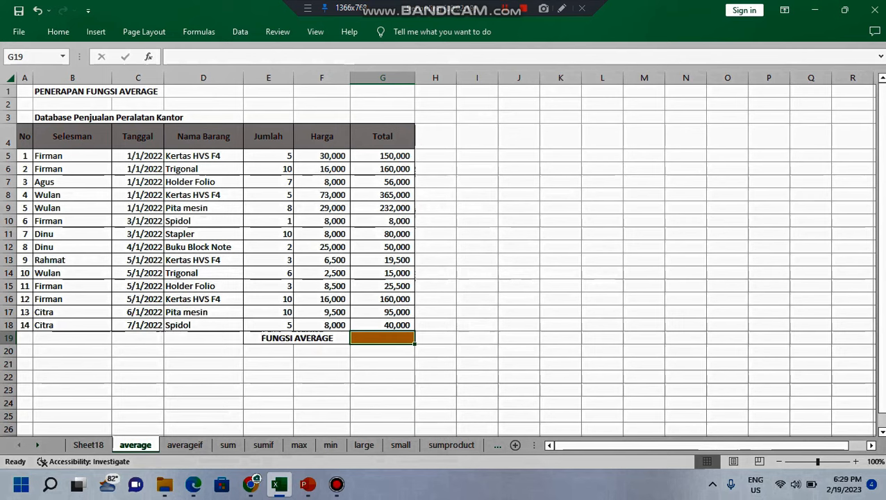
type("=")
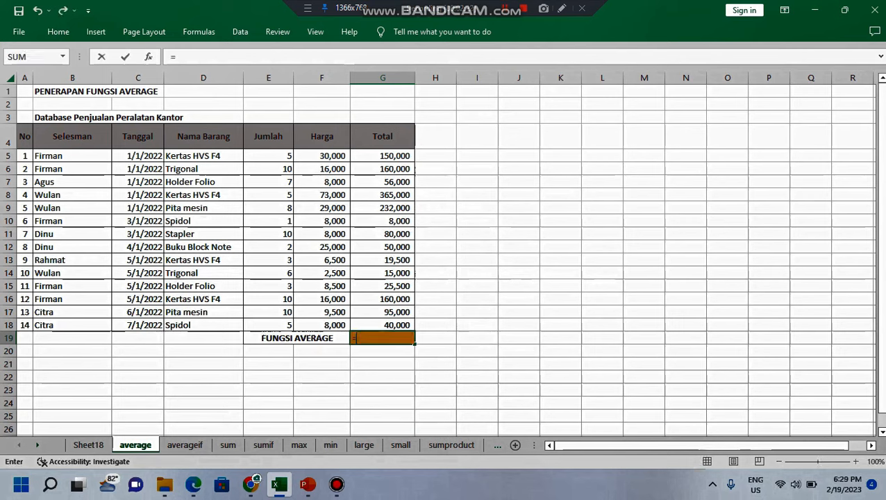
type("av")
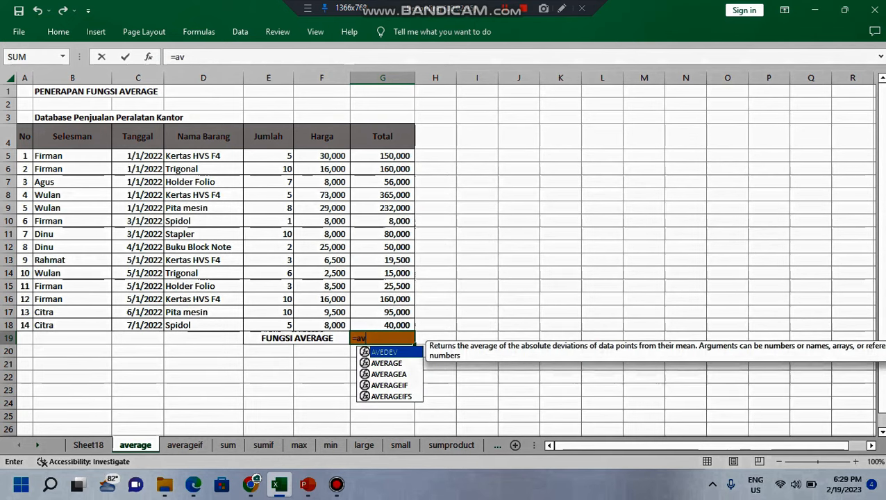
key("Down")
key("Tab")
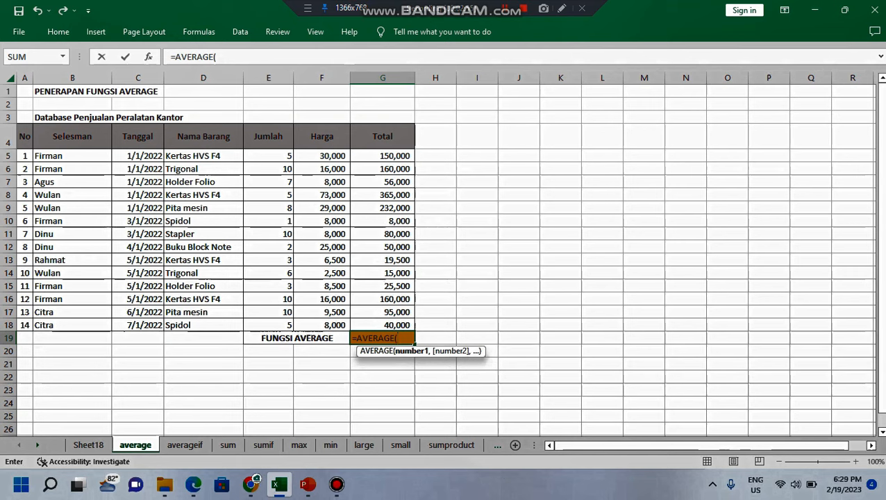
left_click_drag(383, 155, 402, 326)
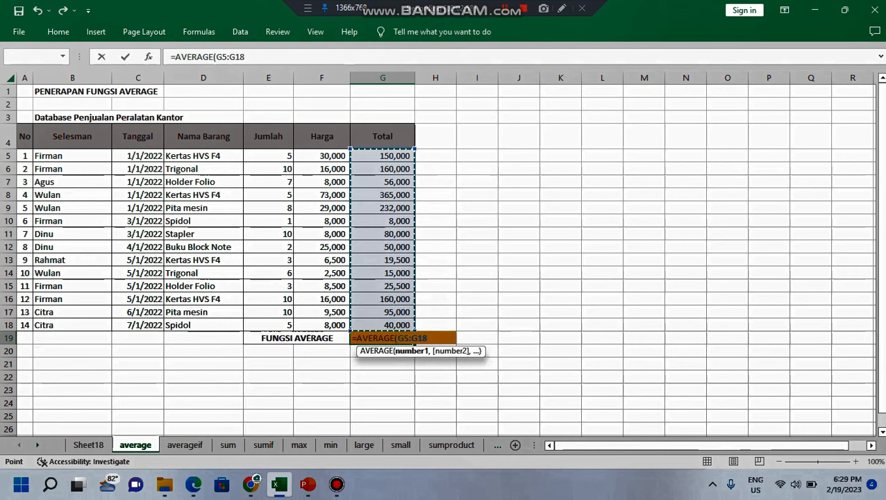
key("Return")
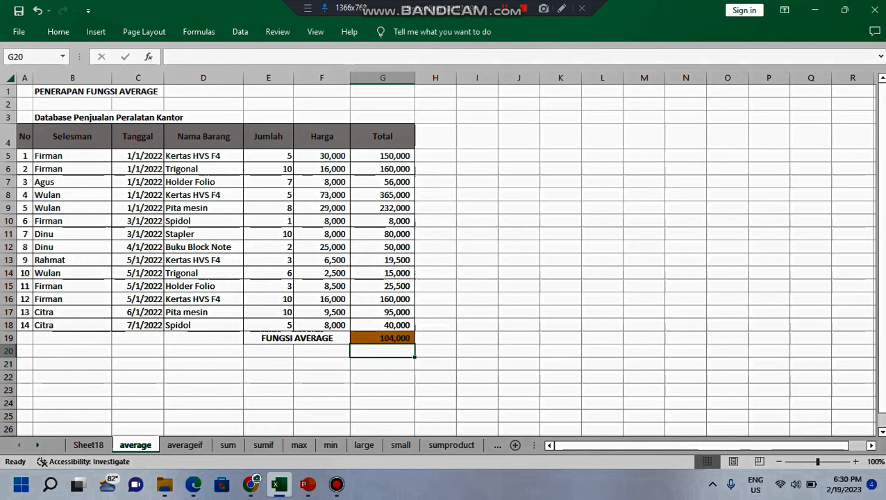
Step: Go to the averageif sheet and clear the FUNGSI AVERAGEIF result cell G20
key("ctrl+Page_Down")
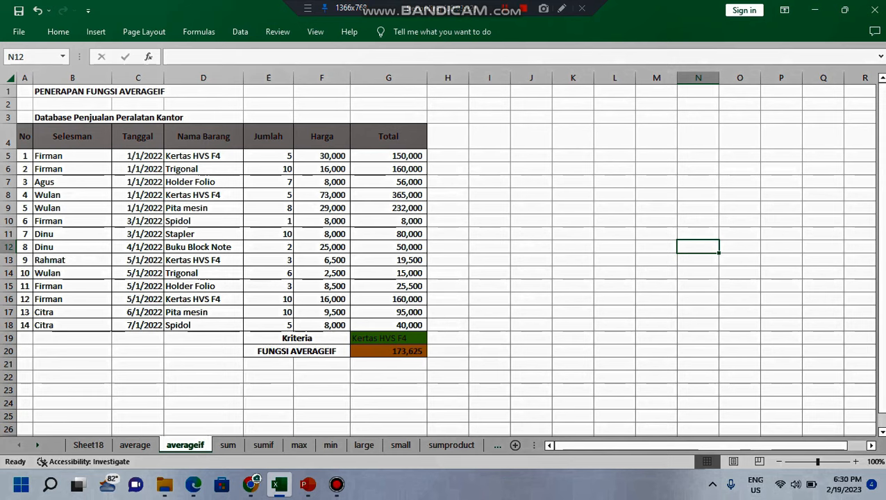
left_click(388, 351)
key("Delete")
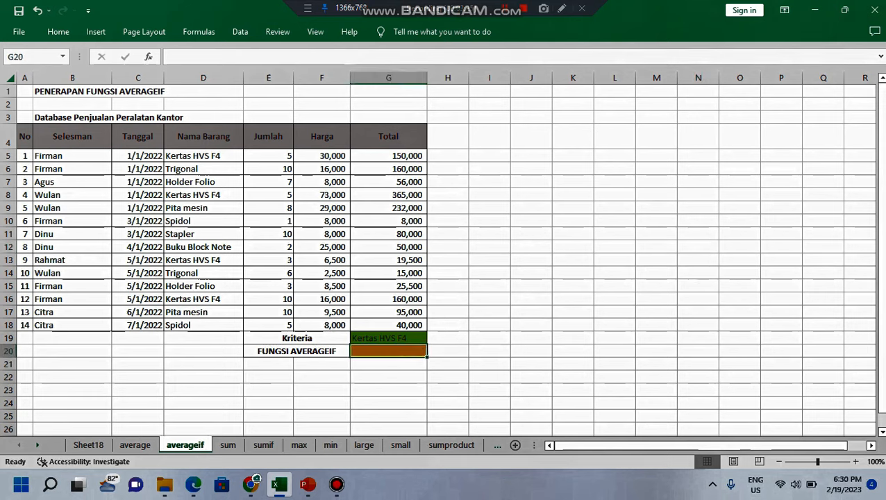
Step: Examine the Kertas HVS F4 entries in the Nama Barang column and the matching Kriteria cell G19
left_click(531, 324)
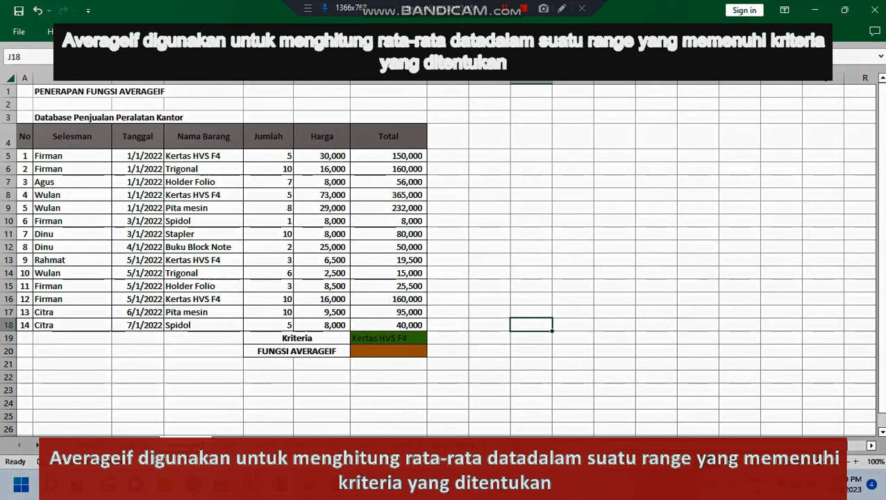
left_click(203, 156)
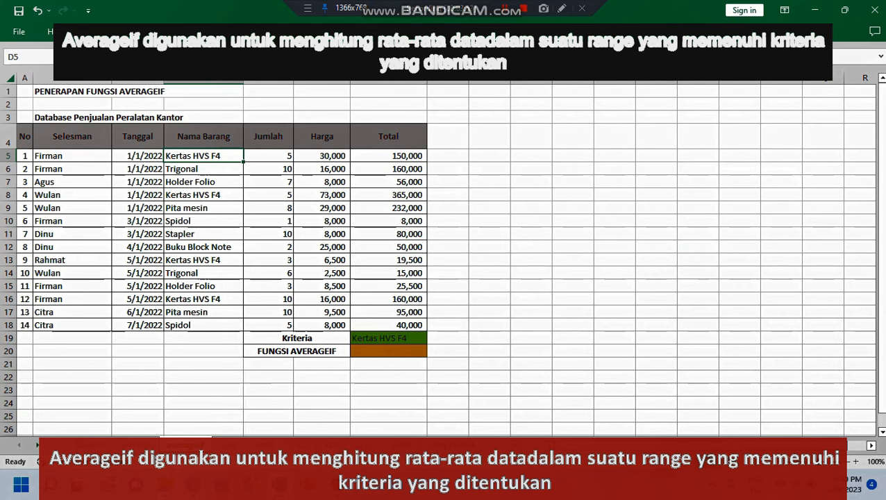
left_click(204, 195)
left_click(204, 260)
left_click(203, 299)
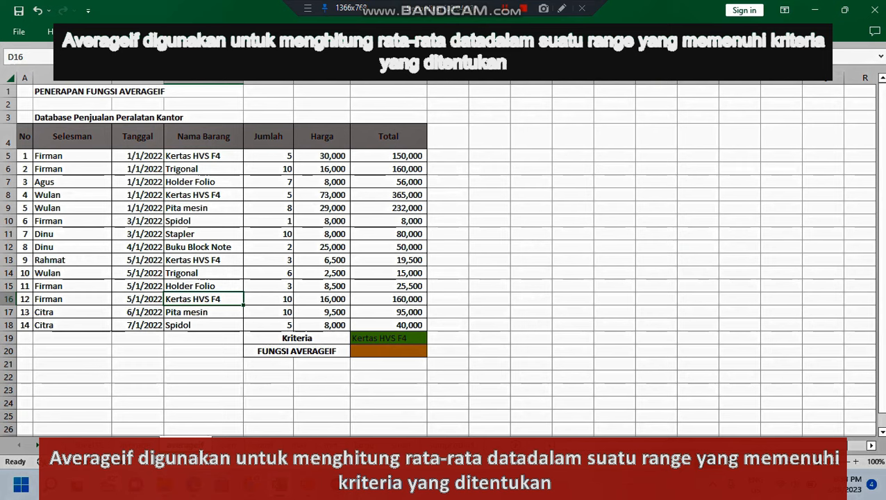
left_click(296, 338)
left_click(388, 338)
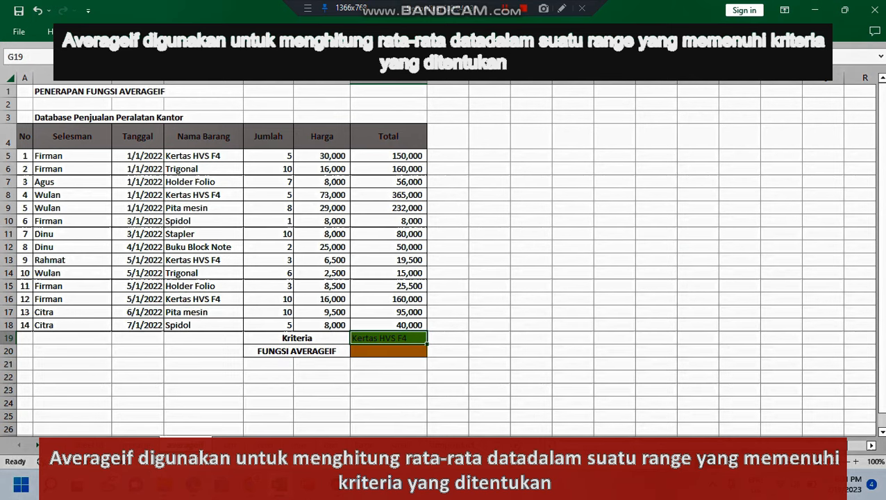
left_click(388, 351)
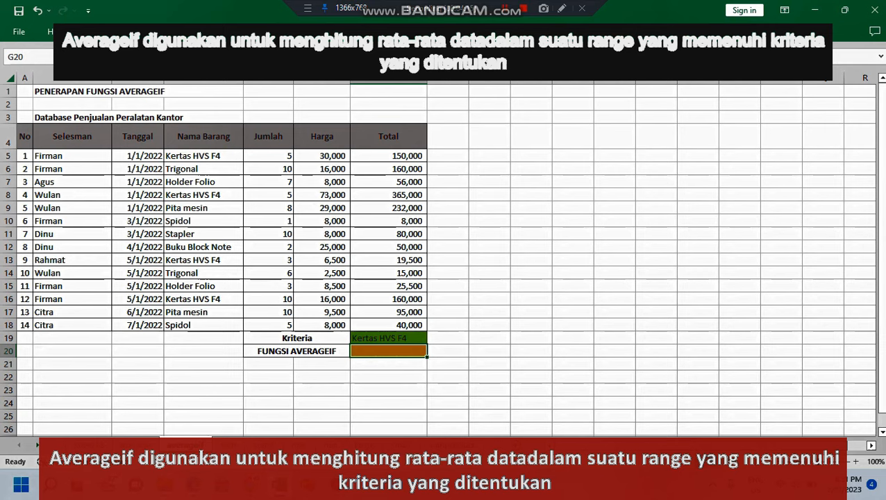
type("=")
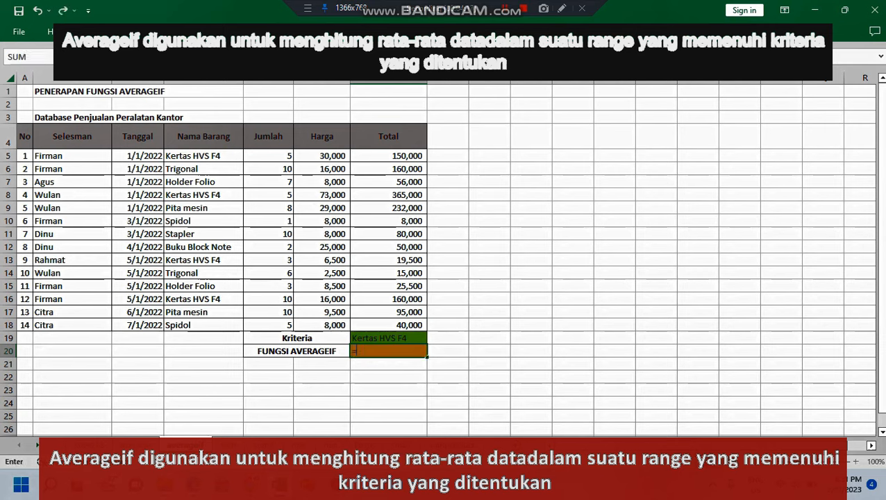
type("av")
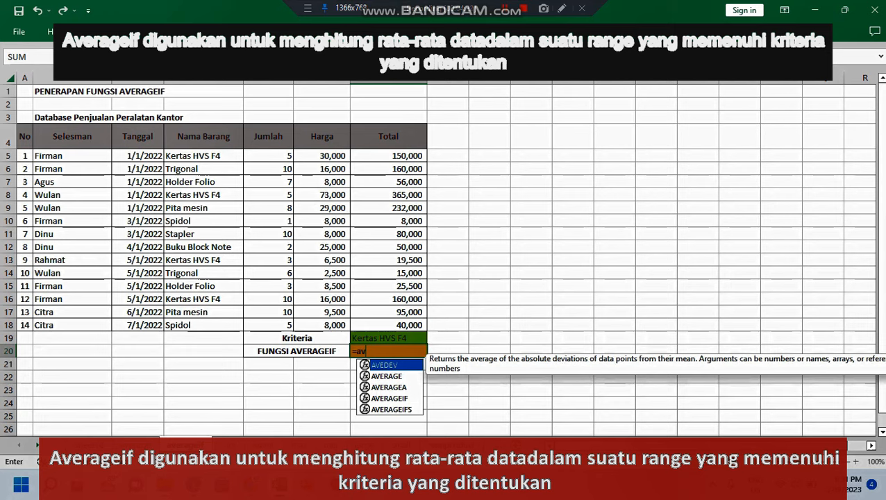
key("Down")
key("Down")
key("Down")
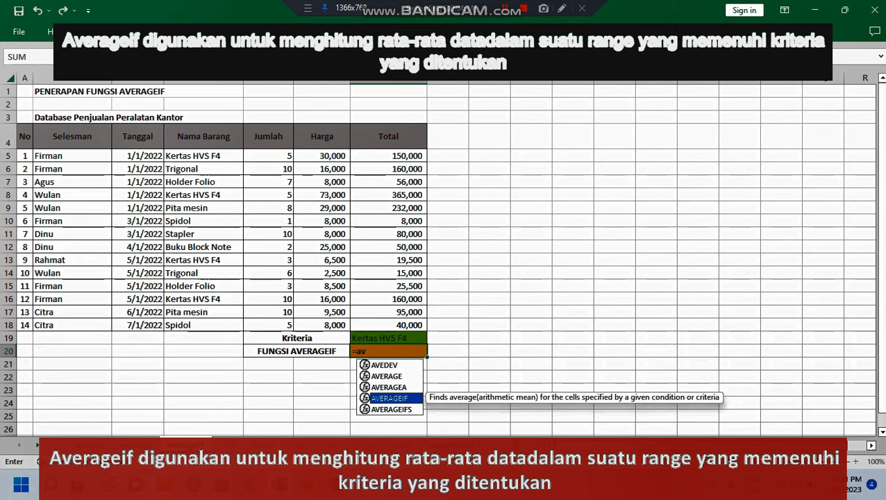
key("Tab")
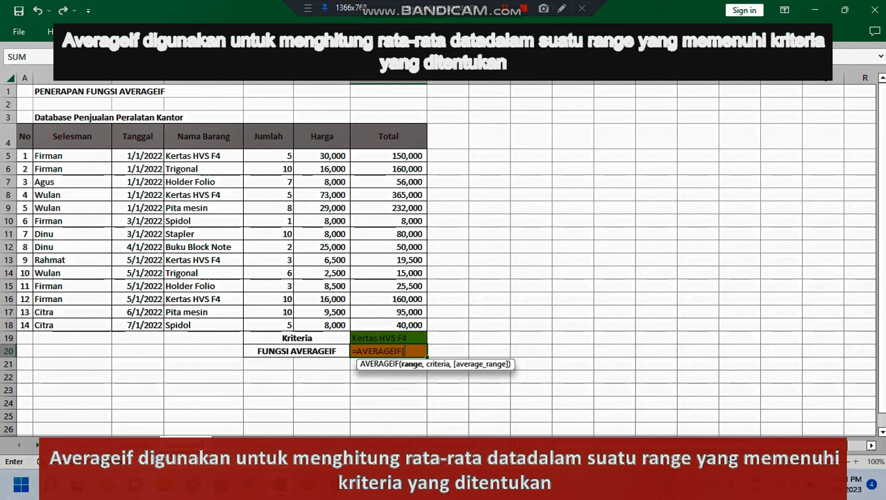
left_click_drag(202, 156, 236, 339)
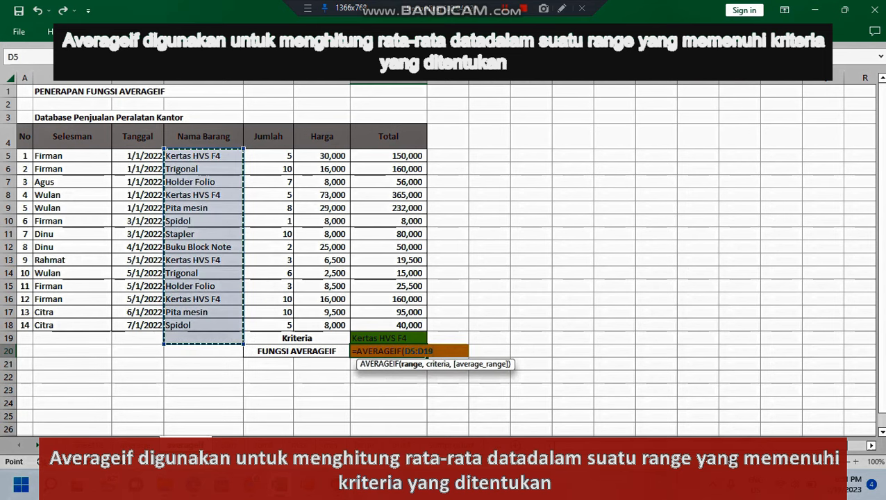
type(",")
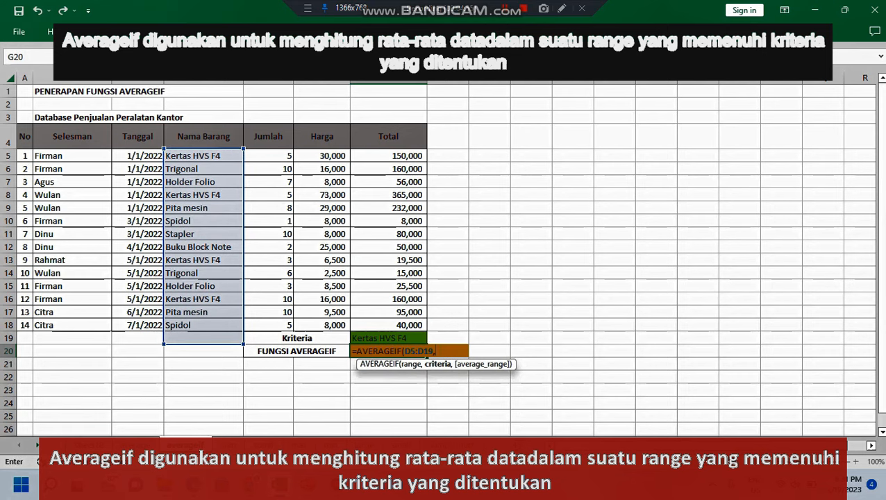
left_click_drag(236, 155, 236, 286)
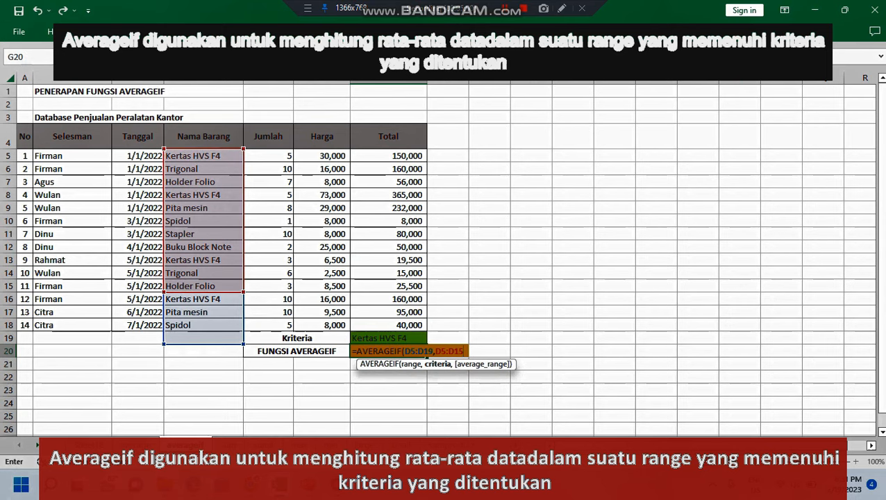
key("ctrl+z")
key("ctrl+z")
key("ctrl+z")
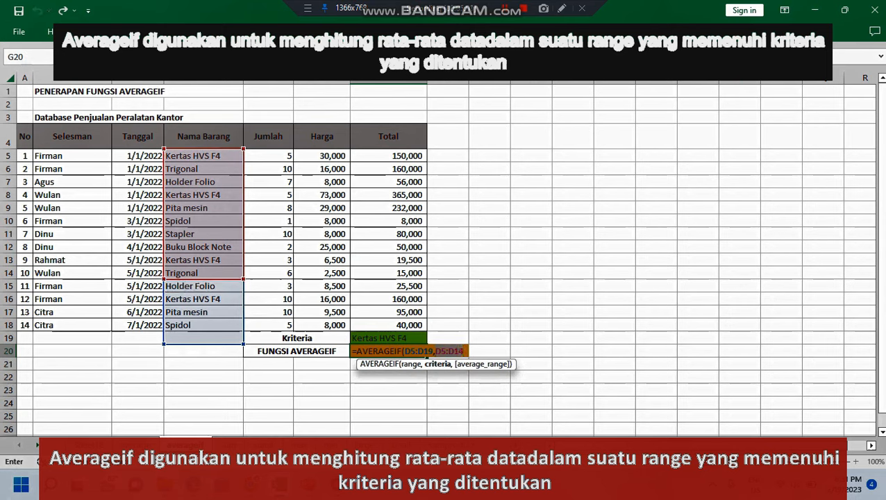
key("Escape")
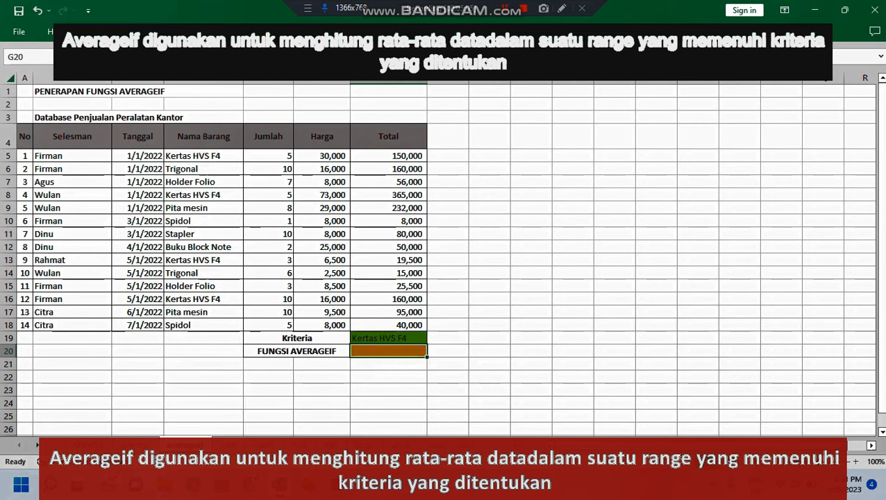
Step: Enter an AVERAGEIF formula in G20 with range D5:D18, criteria G19 and average range G5:G18
type("=ave")
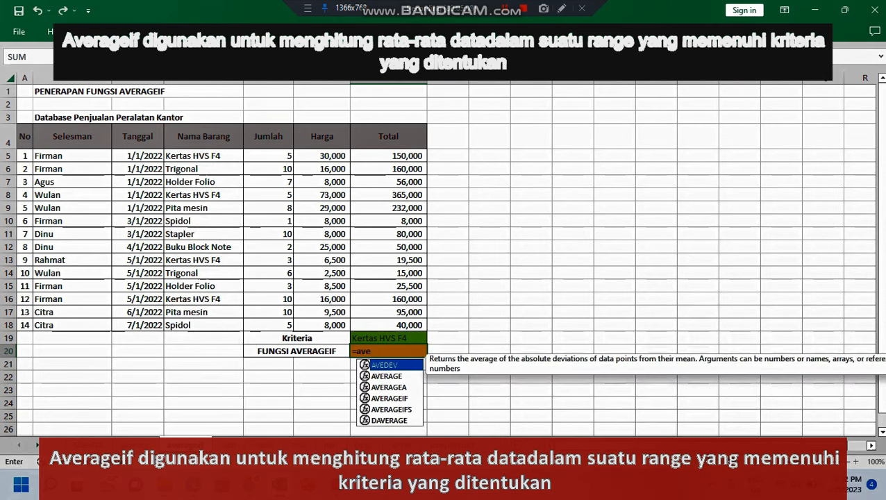
key("Down")
key("Down")
key("Down")
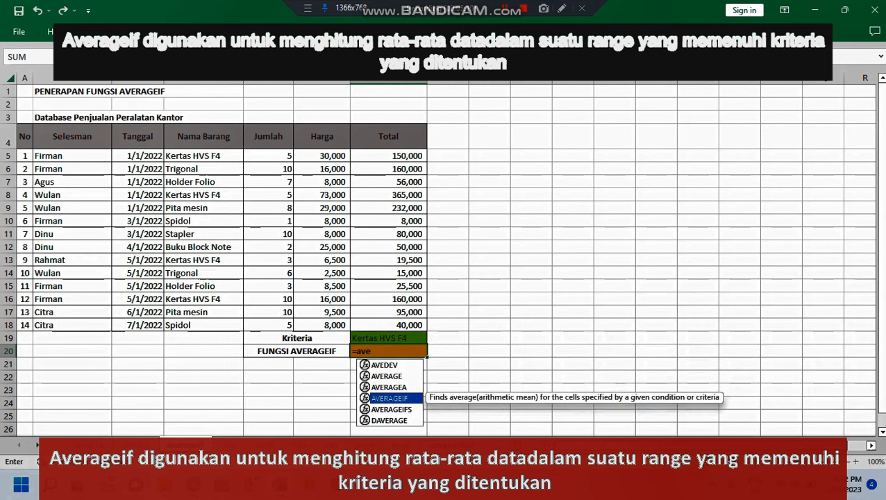
key("Tab")
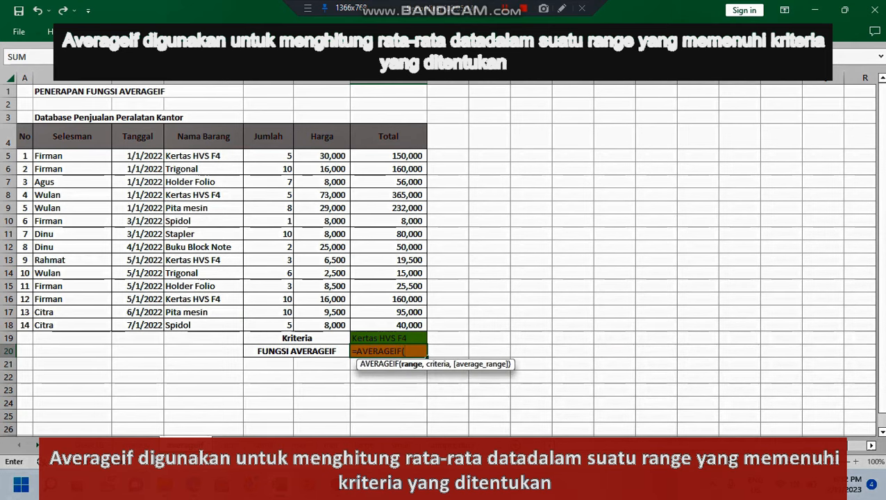
left_click_drag(209, 156, 209, 325)
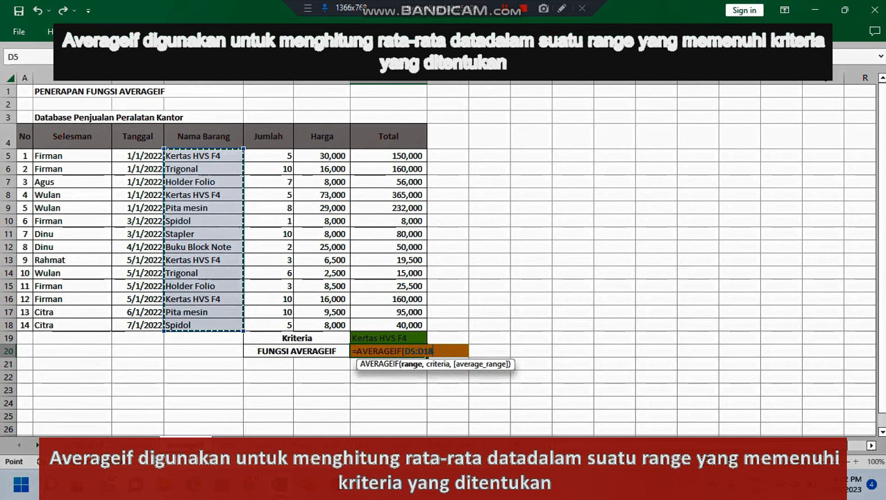
type(",")
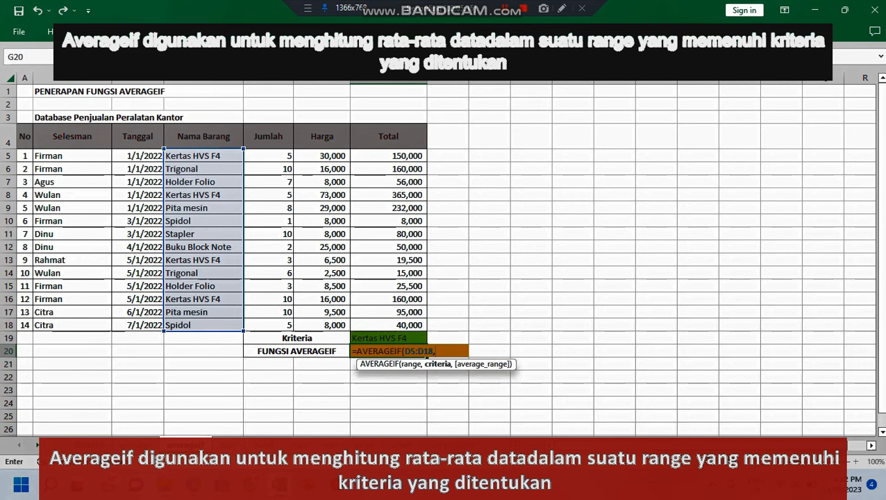
left_click(388, 338)
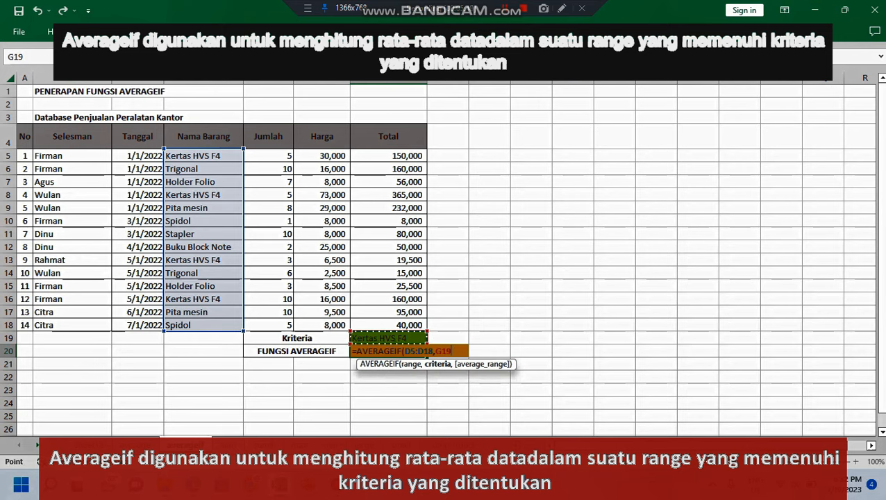
type(",G19,")
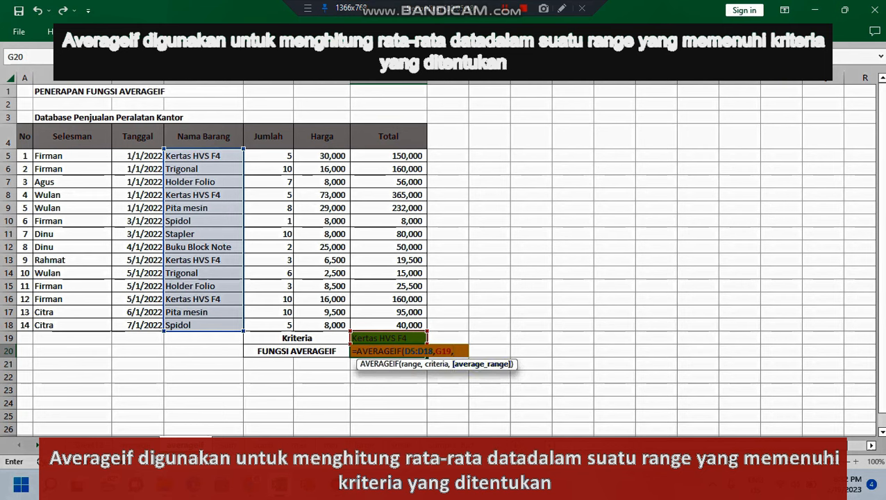
left_click_drag(389, 156, 416, 324)
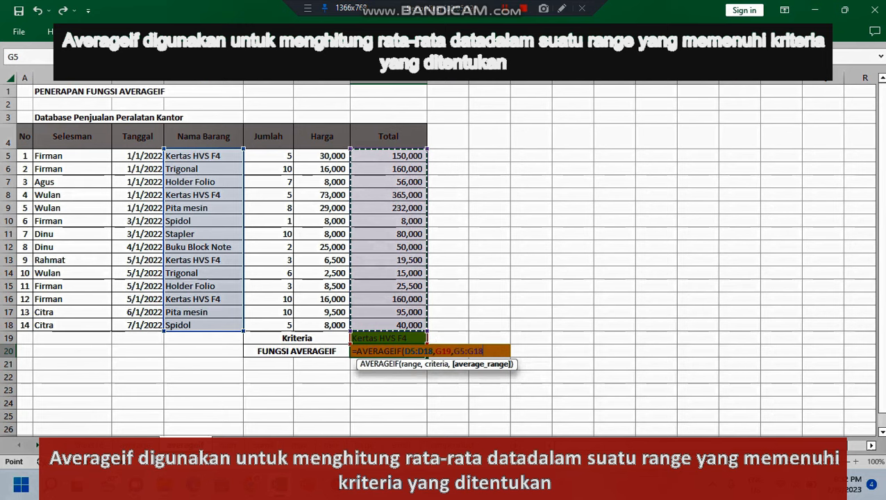
key("Return")
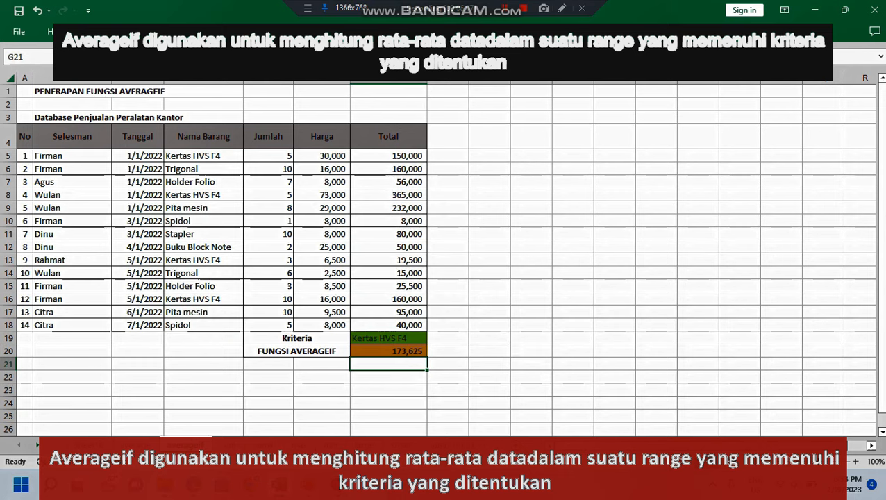
left_click(448, 156)
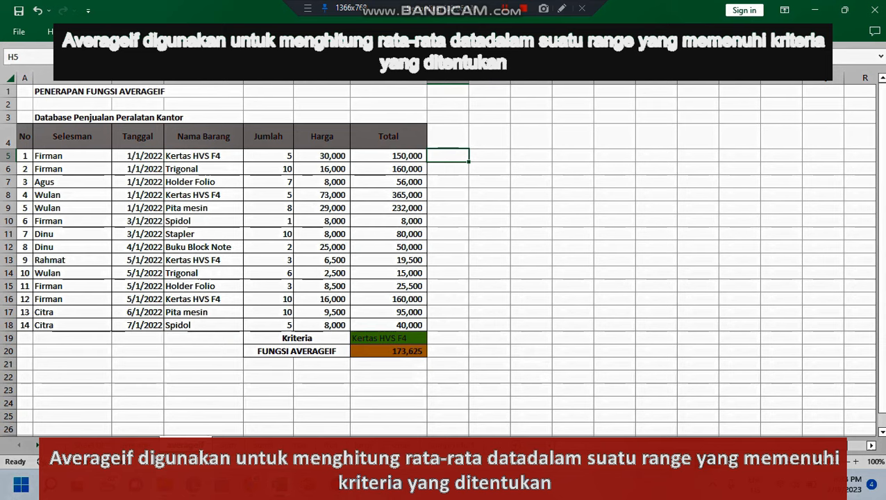
Step: Reference the first two Kertas HVS F4 totals beside the table, with =G5 in H5 and =G8 in H8
type("=")
key("Left")
key("Return")
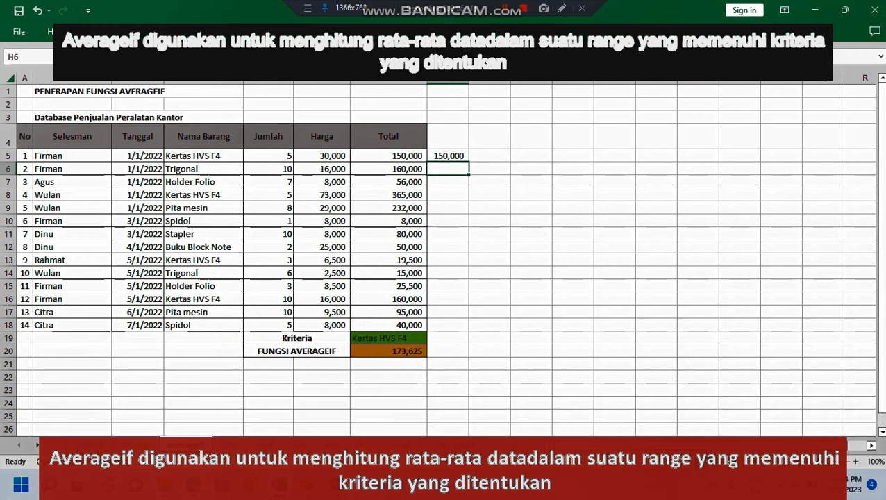
left_click(204, 195)
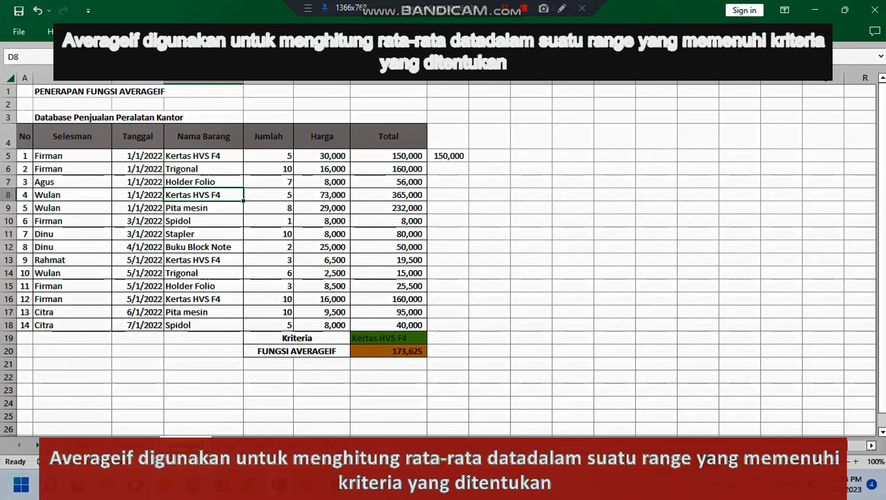
left_click(447, 195)
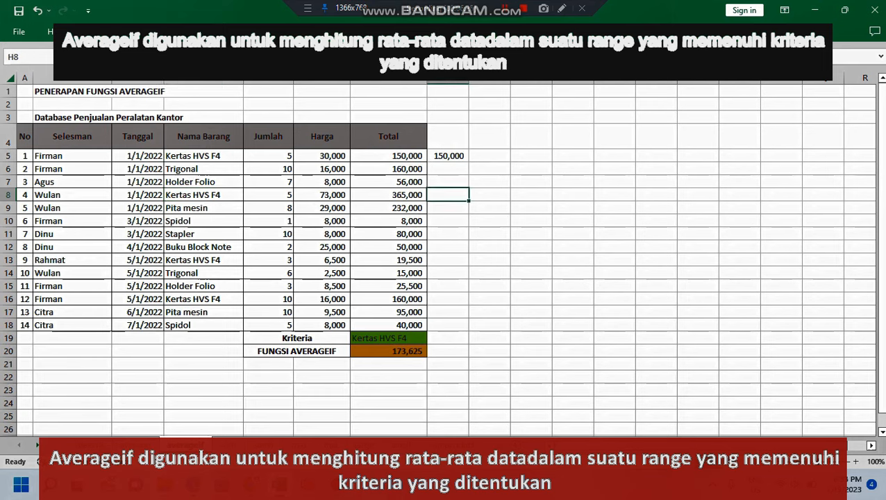
type("=")
key("Left")
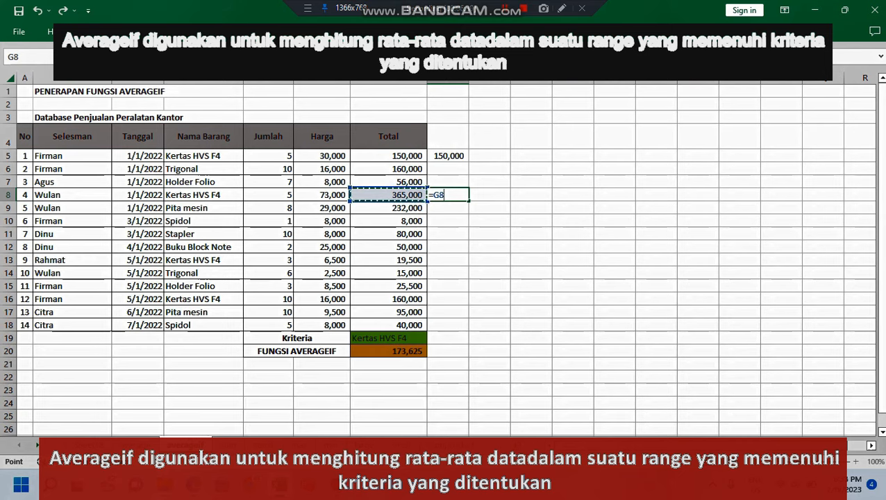
key("Return")
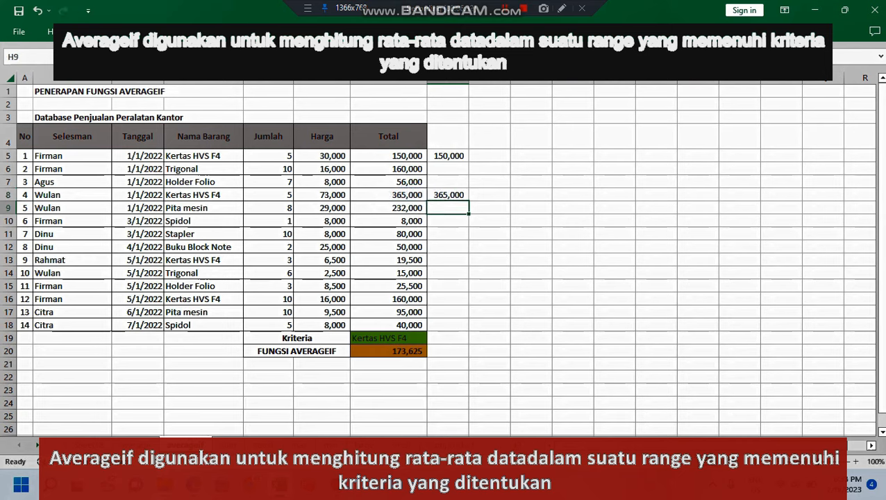
Step: Reference the remaining Kertas HVS F4 totals beside the table, with =G13 in H13 and =G16 in H16
left_click(448, 259)
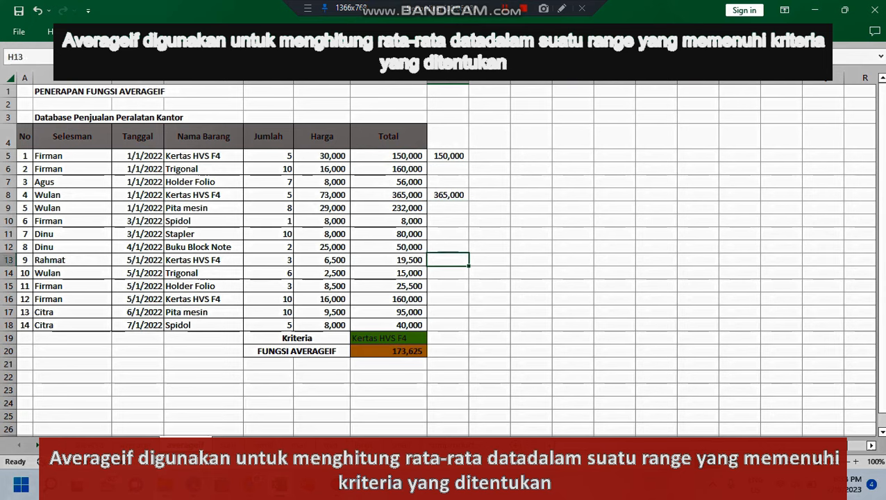
type("=")
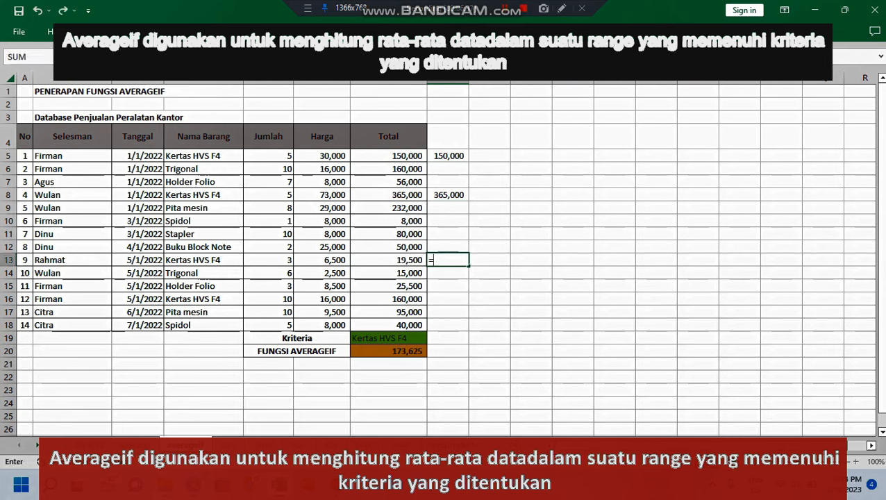
key("Left")
key("Return")
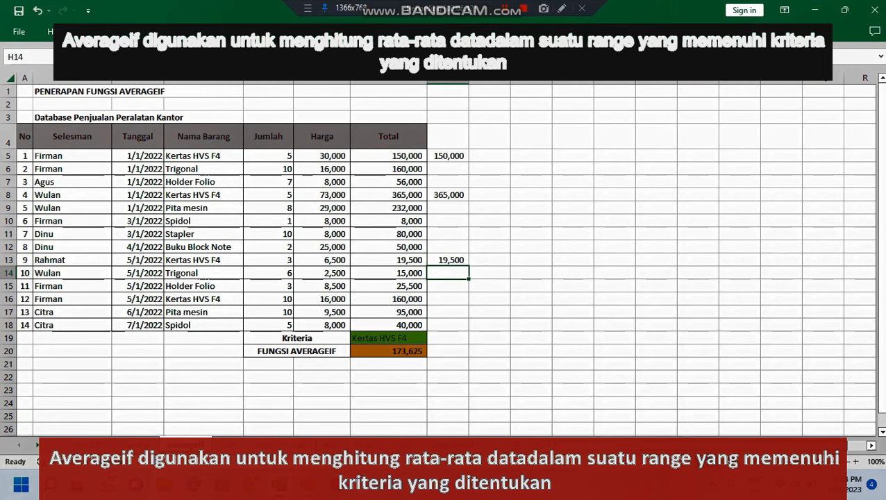
left_click(448, 298)
type("=")
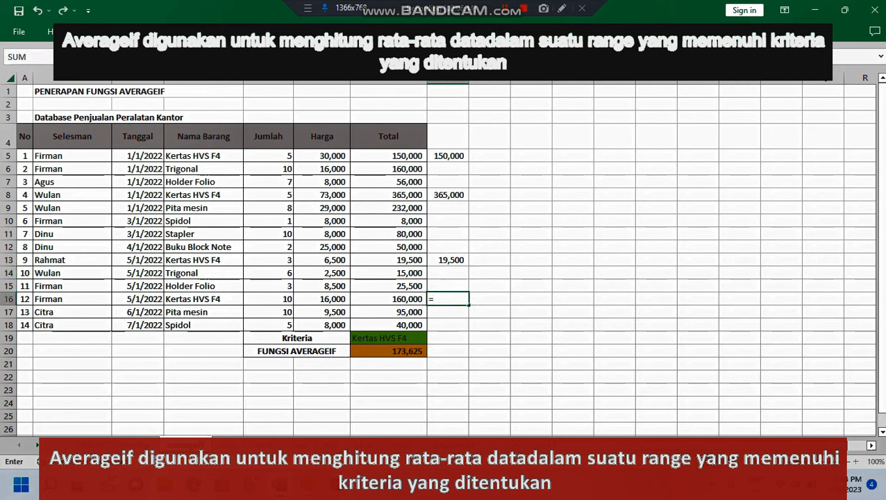
key("Left")
key("Return")
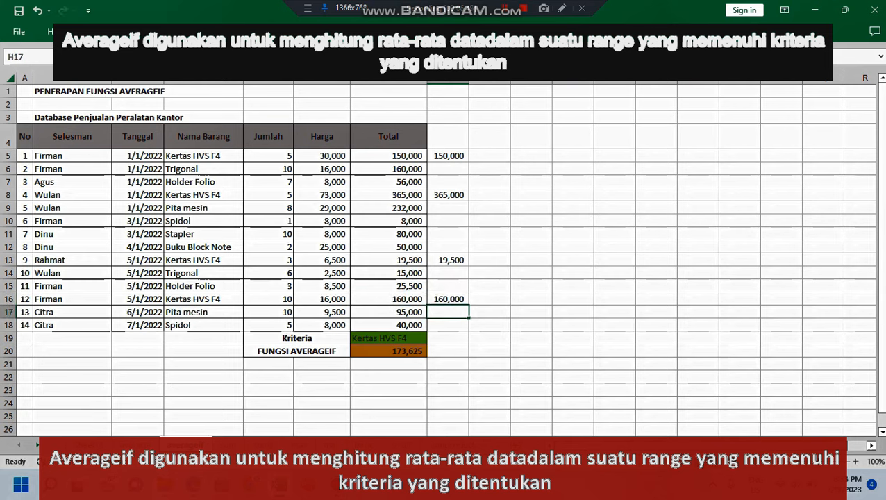
Step: Check the average of the helper values in H5:H18 and clear that range
left_click_drag(447, 156, 447, 324)
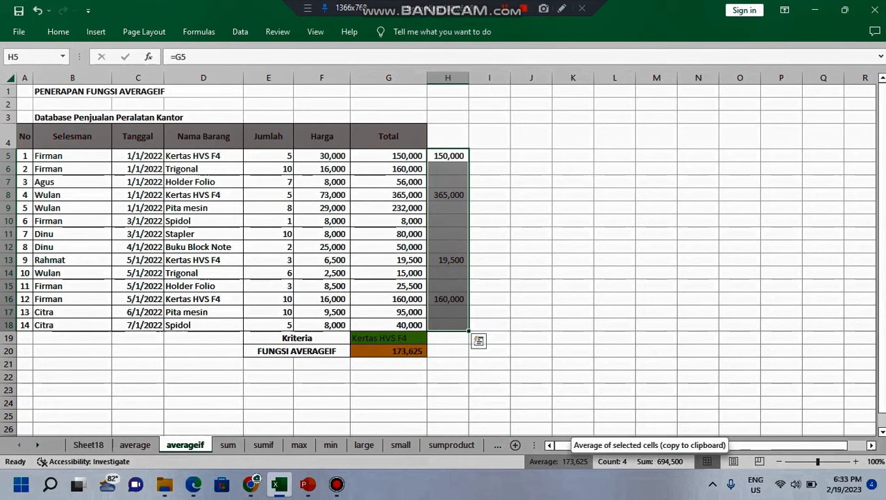
key("Delete")
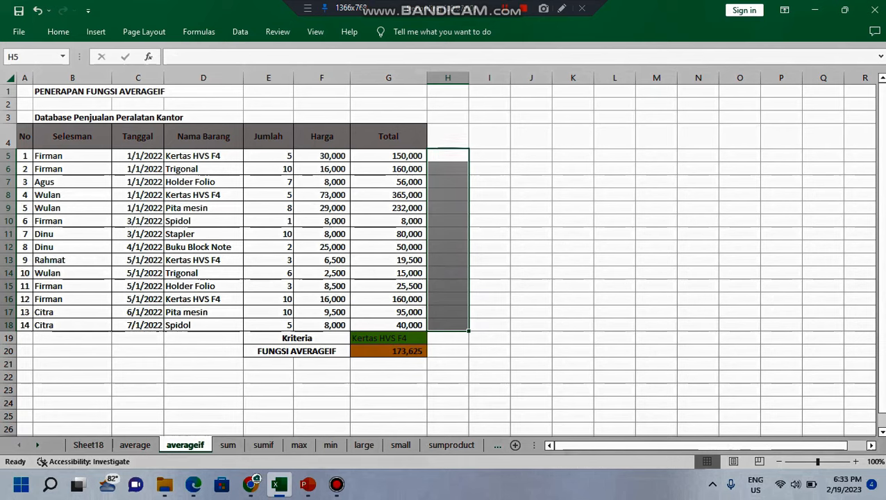
left_click(531, 312)
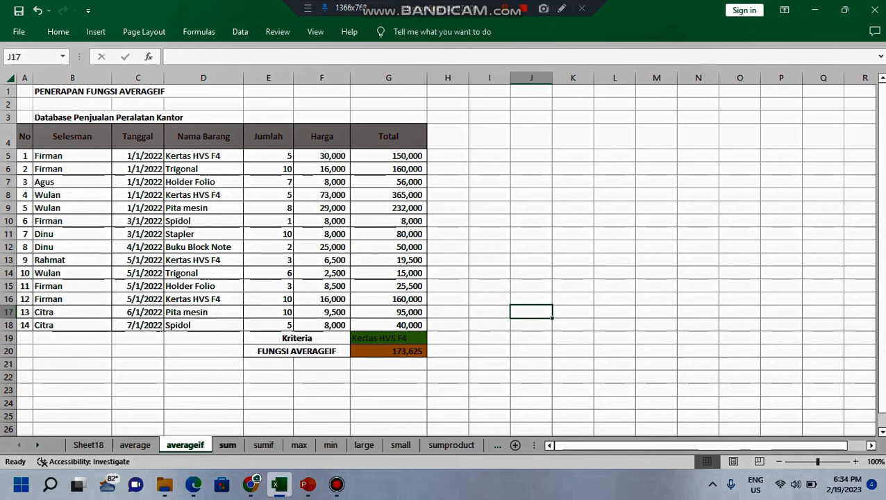
Step: Go to the sum sheet and clear the FUNGSI SUM result cell G19
left_click(227, 444)
left_click(383, 338)
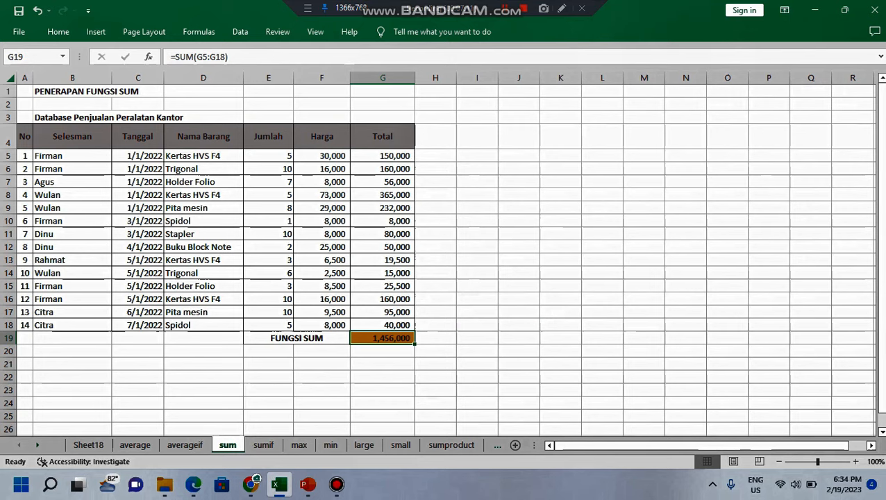
key("Delete")
left_click(643, 272)
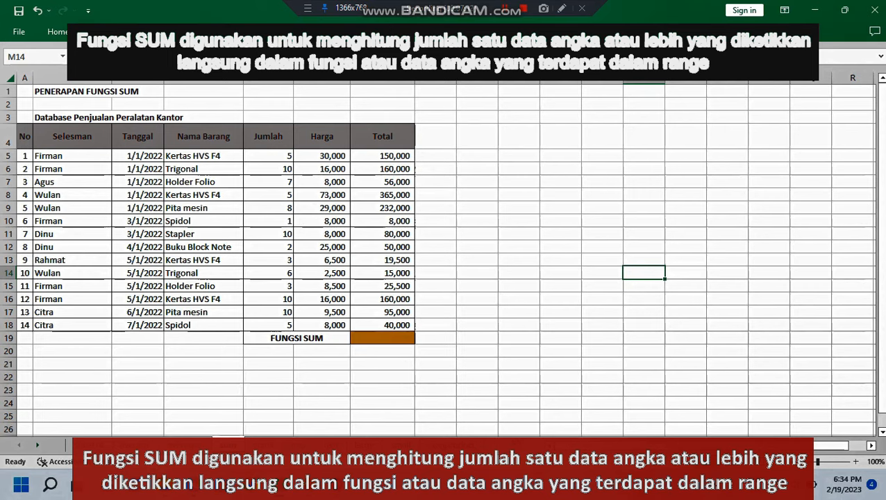
Step: Sum the Total column in G19 with the SUM function over G5:G18
left_click(381, 338)
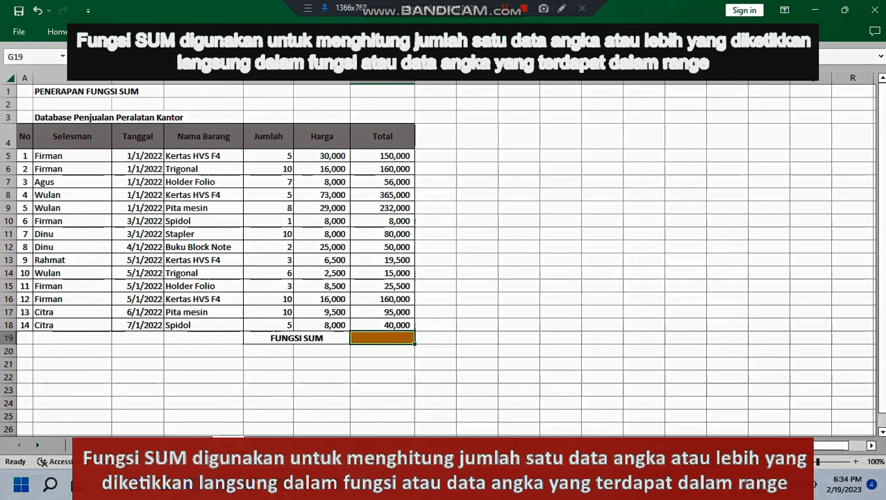
type("=")
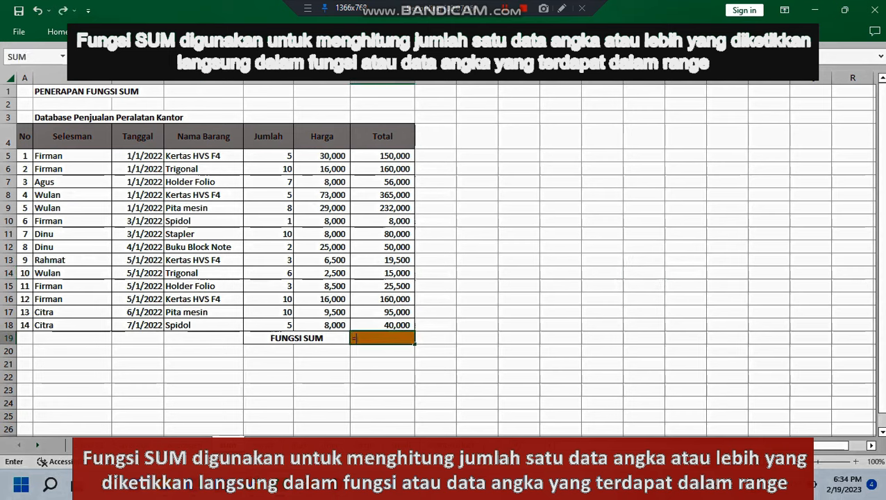
type("sum")
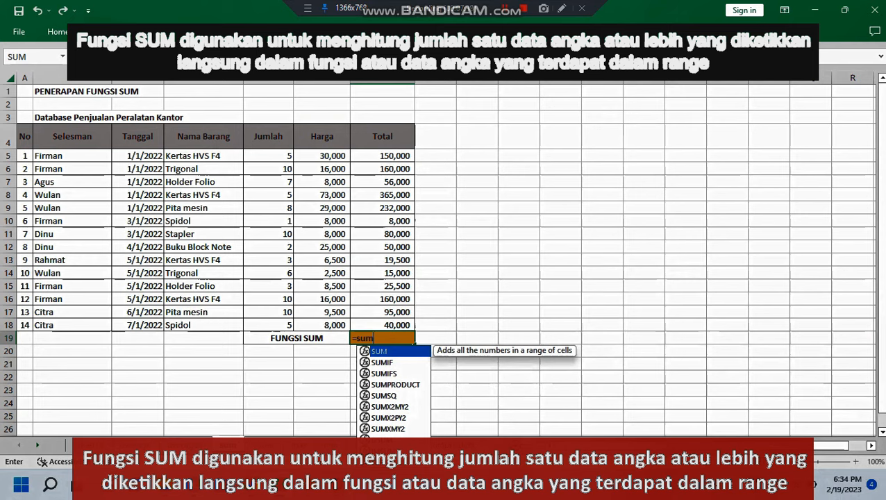
key("Tab")
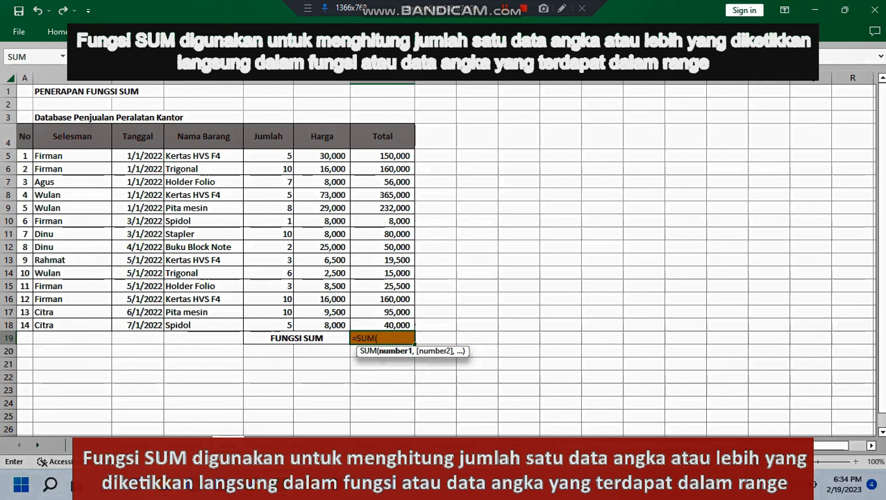
left_click_drag(382, 156, 404, 324)
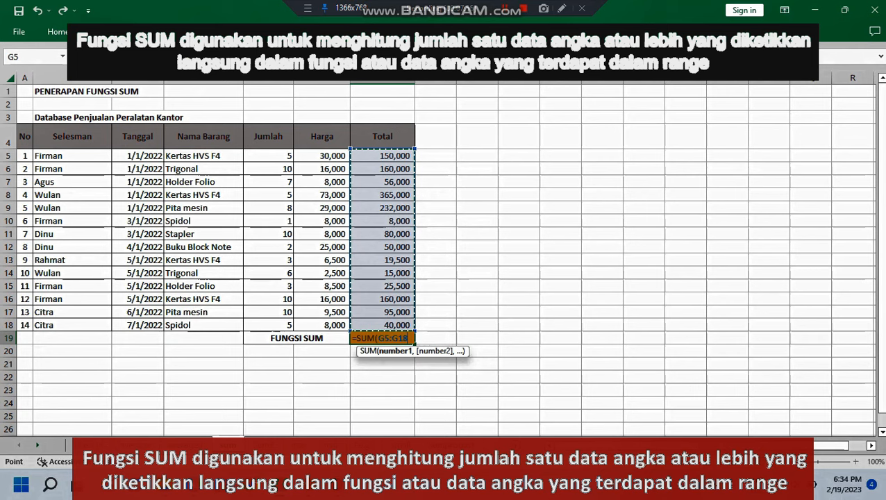
key("Return")
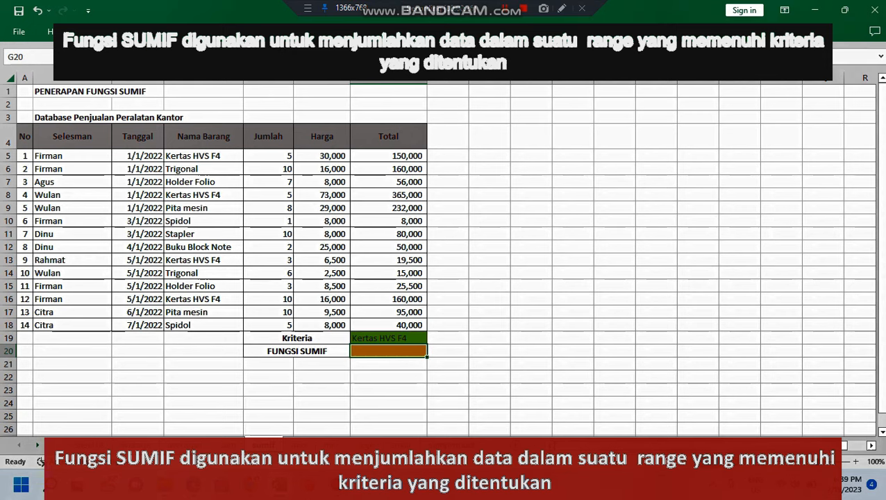
Step: Enter a SUMIF formula in G20 of the sumif sheet with range D5:D18, criteria G19 and sum range G5:G18
type("=")
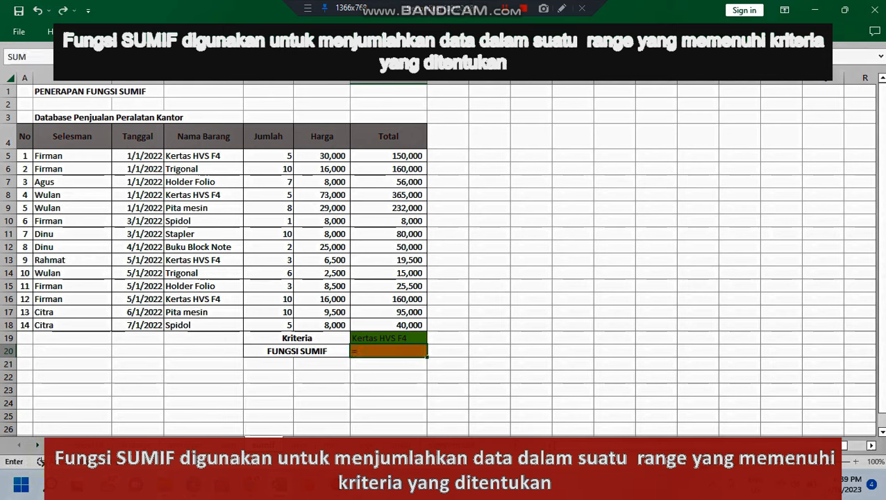
type("sum")
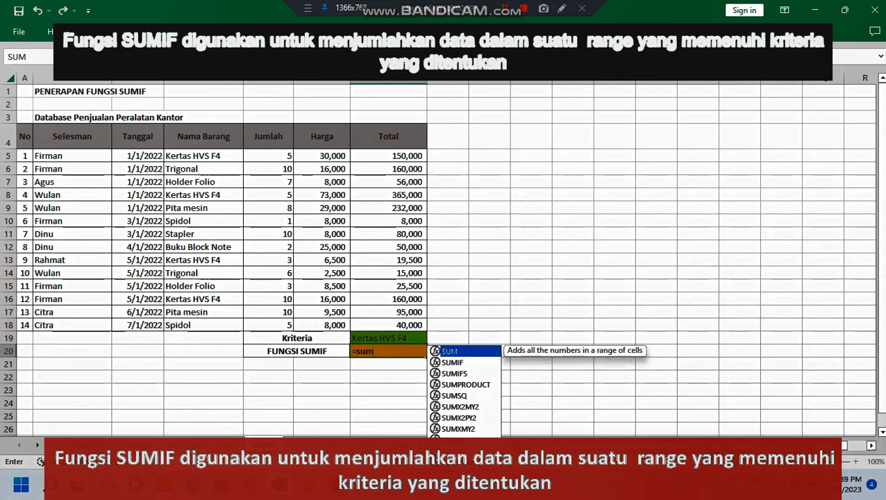
type("if")
key("Tab")
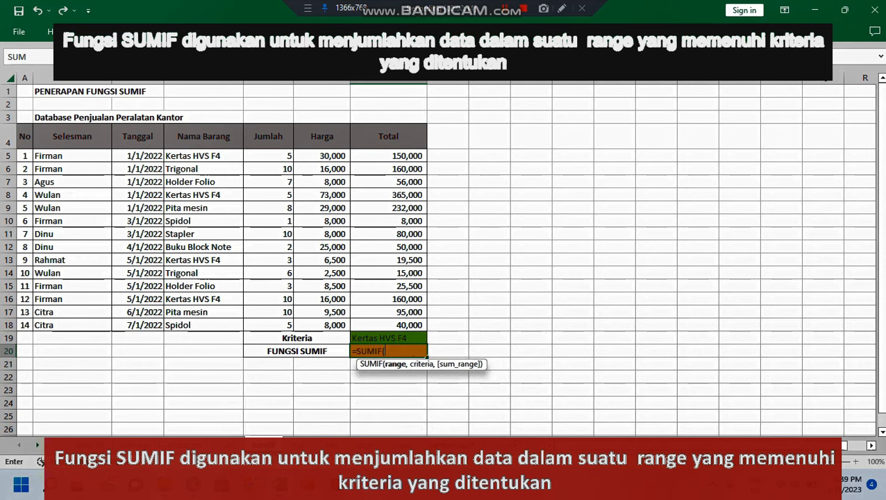
left_click_drag(208, 156, 240, 325)
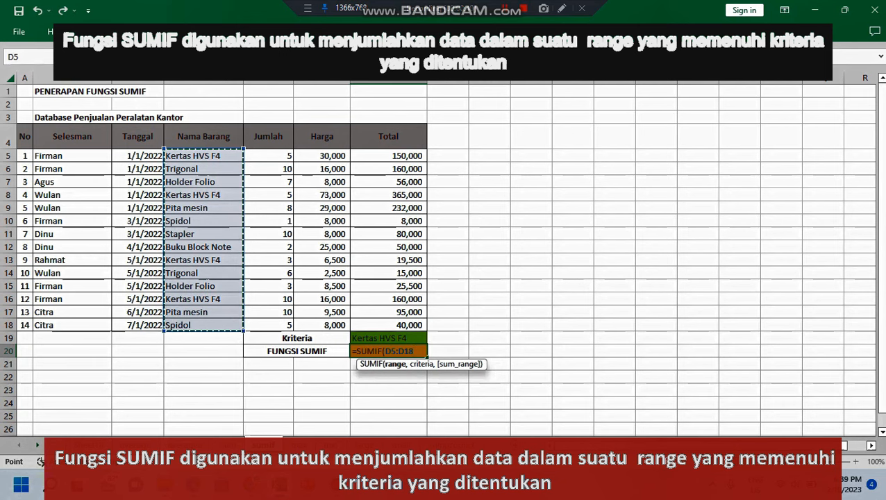
type(",")
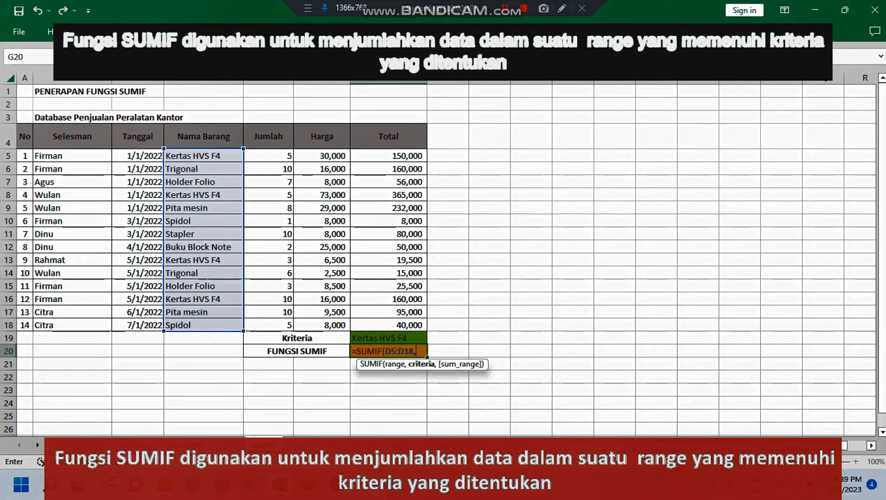
key("Up")
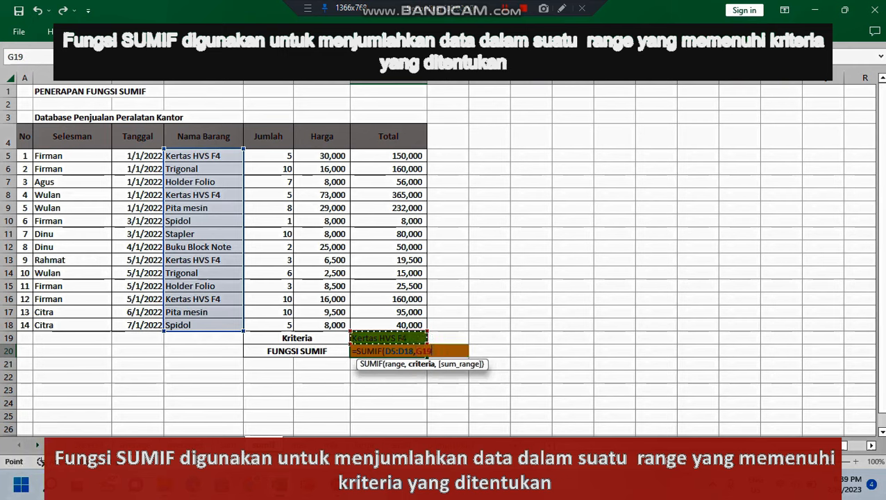
type(",")
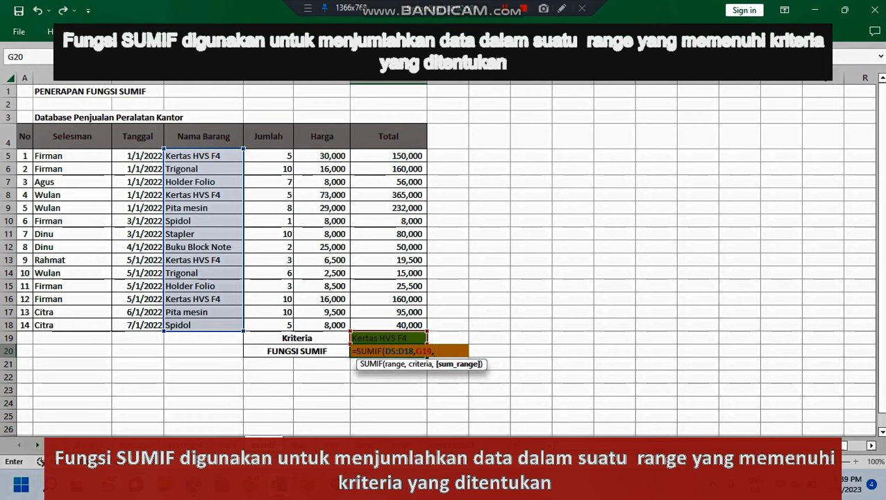
left_click_drag(416, 155, 419, 325)
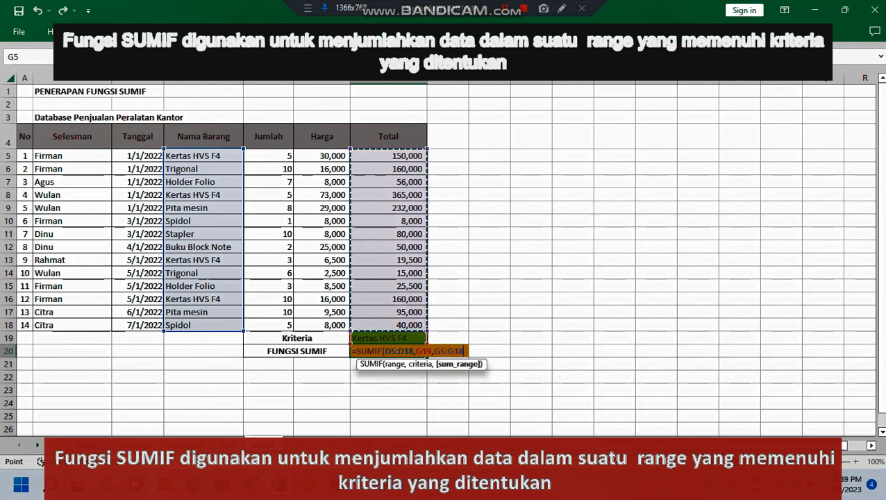
key("Return")
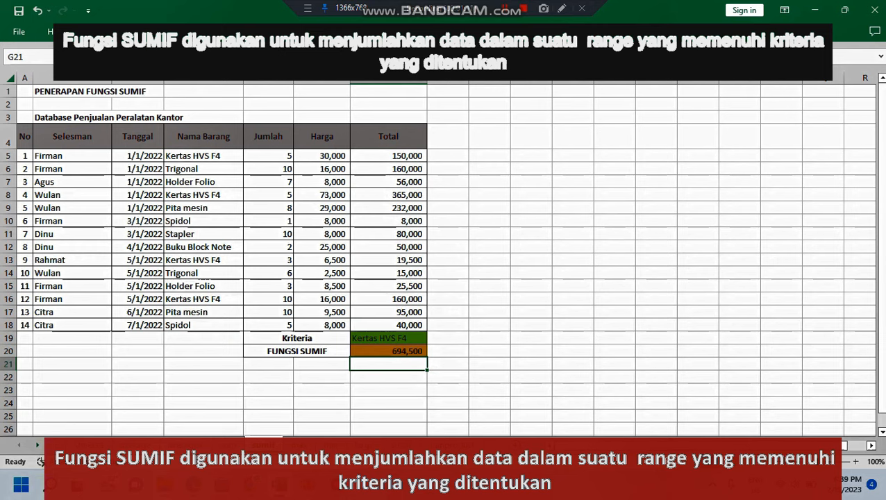
Step: Review the Kertas HVS F4 entry in D5 and clear the SUMIF formula from G20
left_click(203, 156)
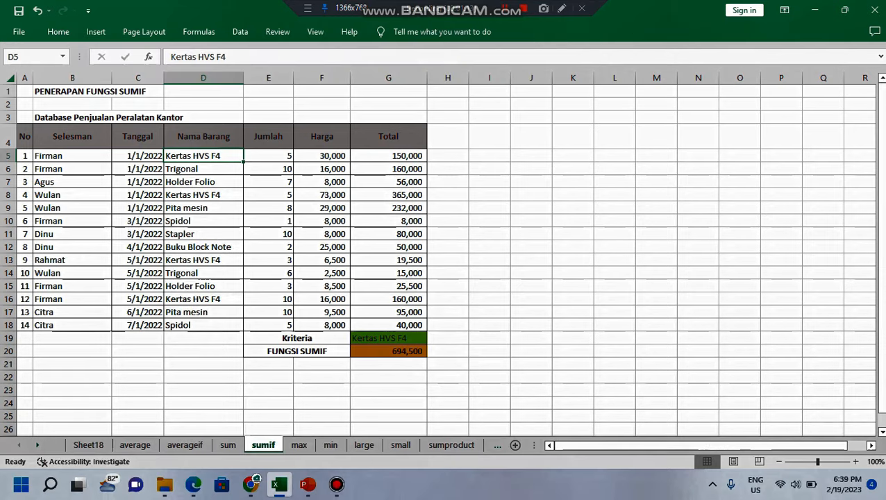
left_click(388, 351)
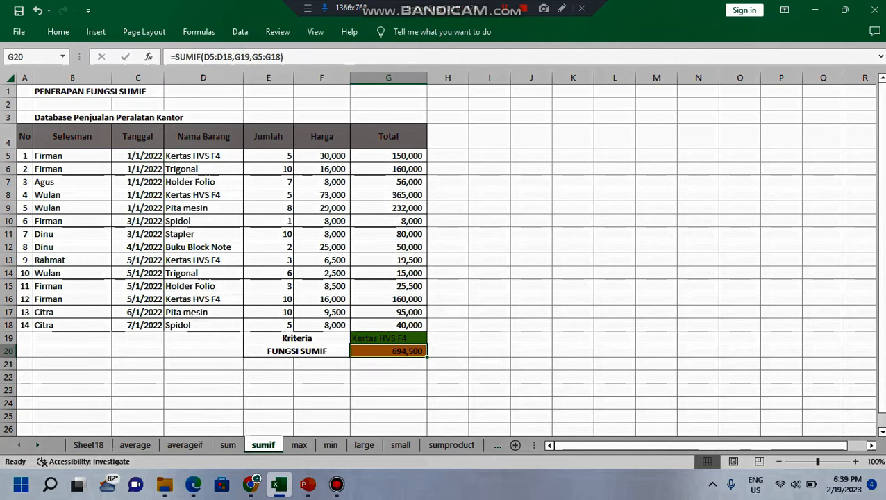
key("Delete")
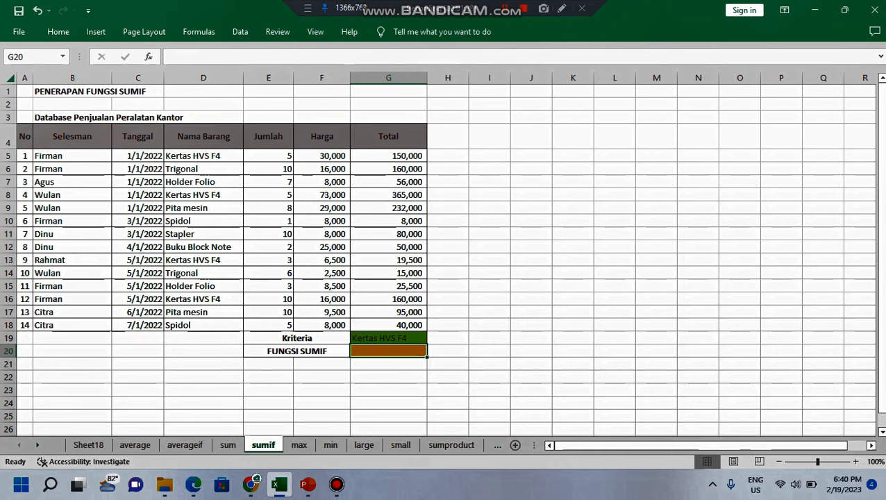
Step: On the max sheet, enter a MAX formula in G19 over the Total range G5:G18
left_click(298, 444)
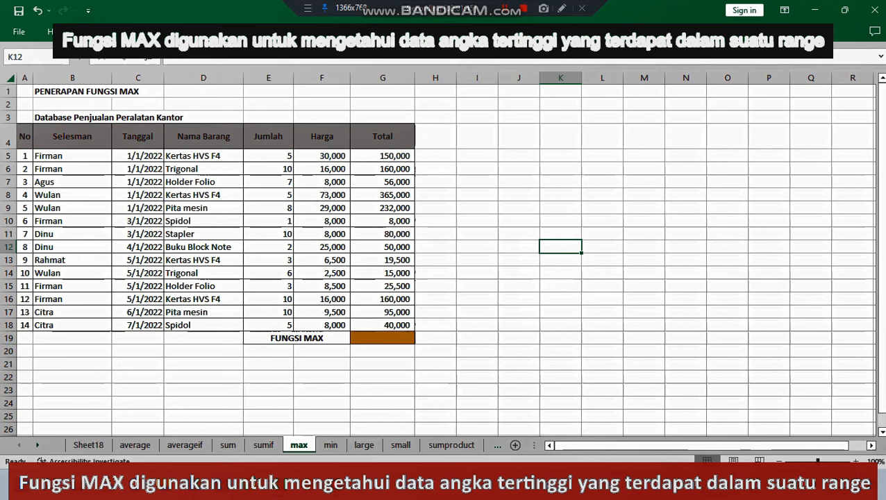
left_click_drag(381, 155, 382, 325)
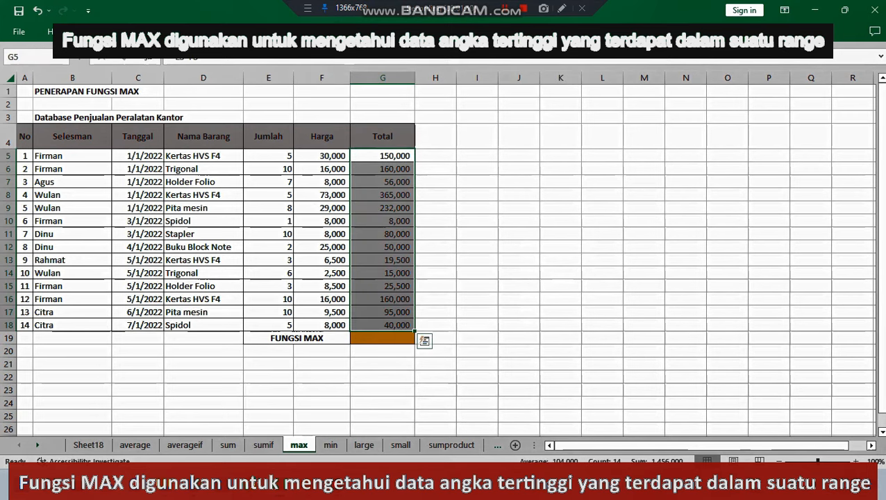
left_click(560, 247)
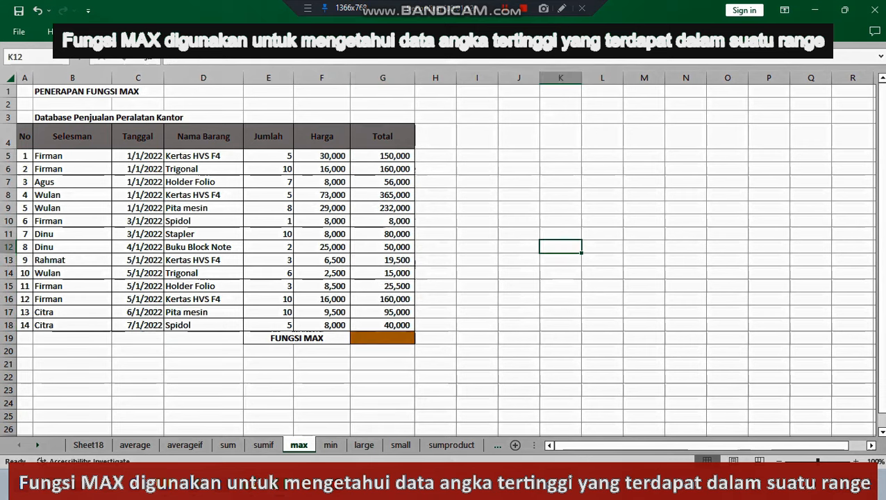
left_click(382, 338)
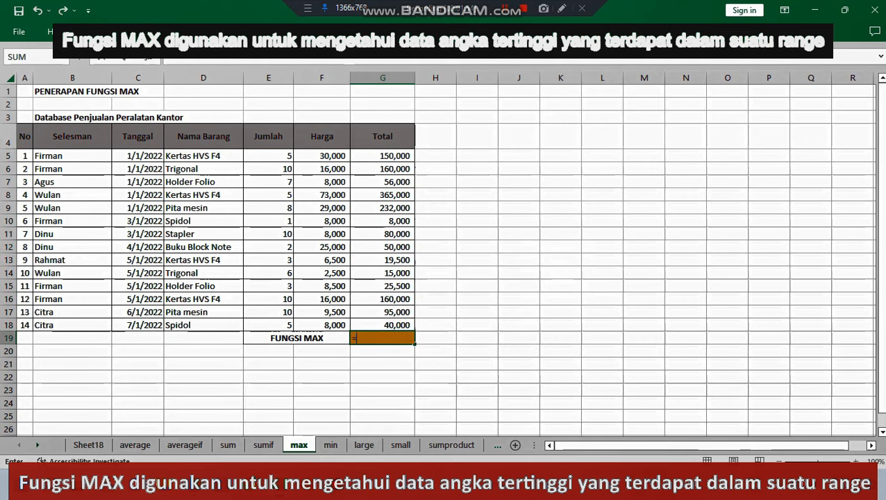
type("=max")
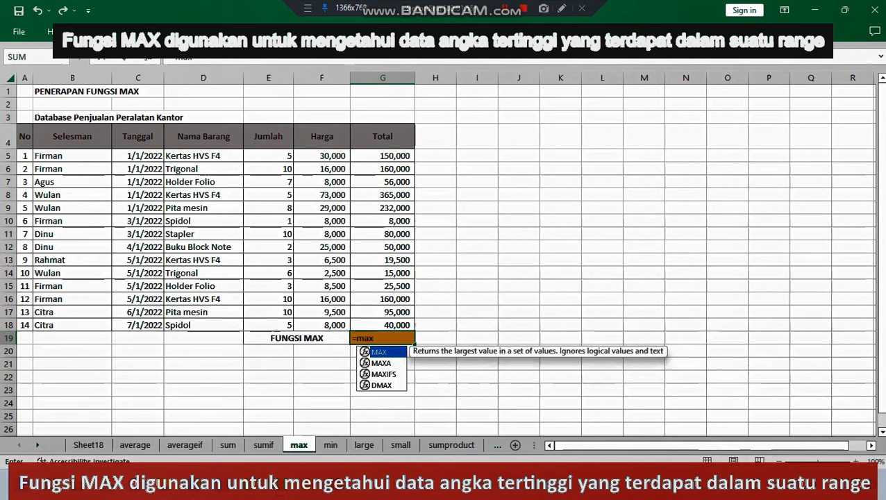
type("(")
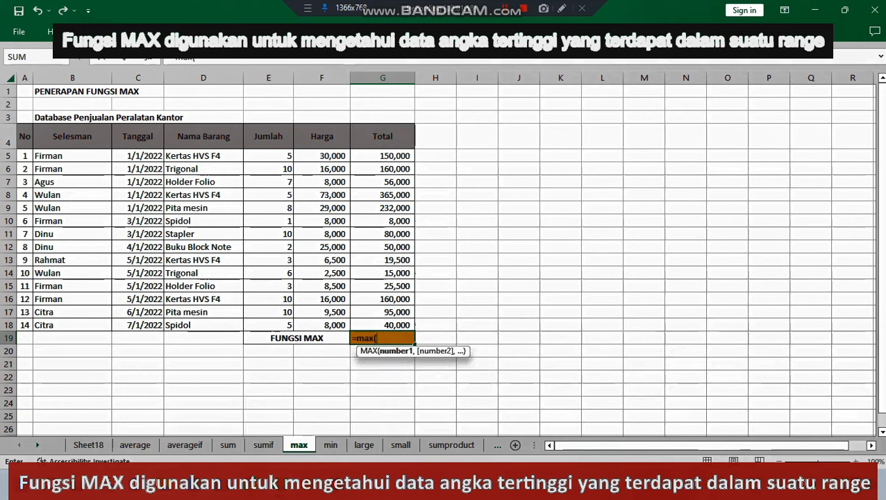
left_click_drag(383, 155, 382, 325)
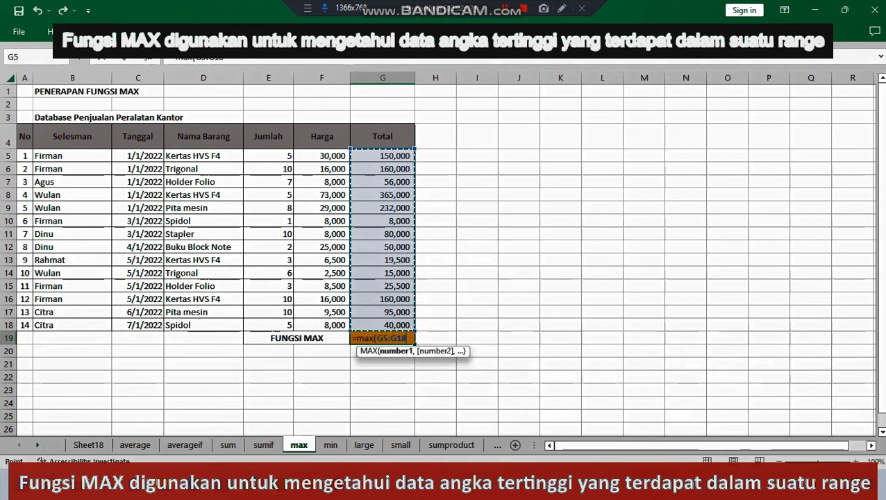
key("Return")
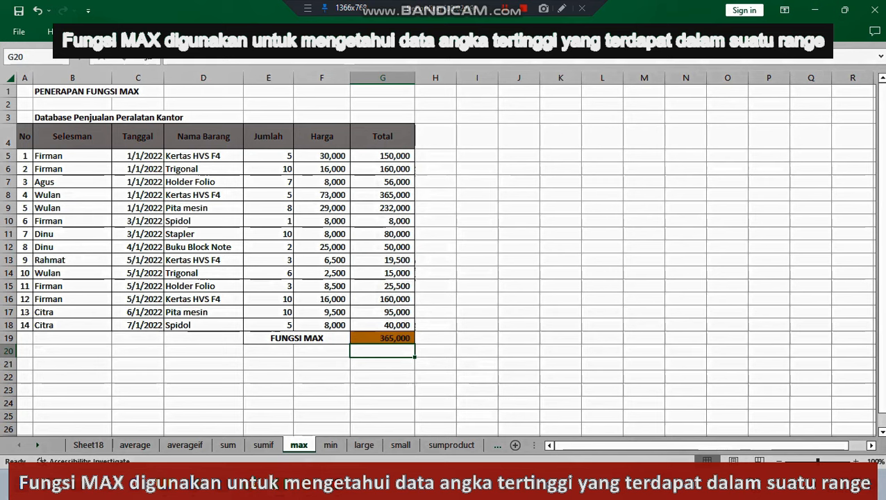
Step: Inspect the item name in D8 and the Total formula in G8 on the max sheet
left_click(382, 195)
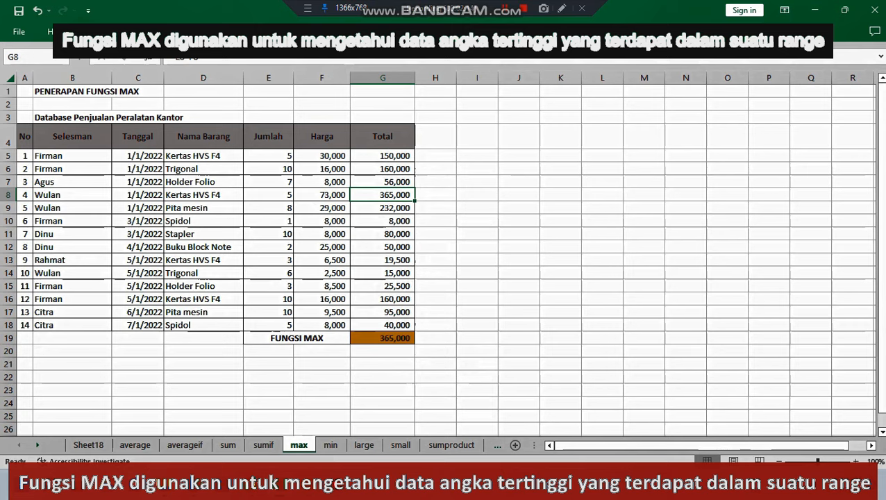
left_click(204, 195)
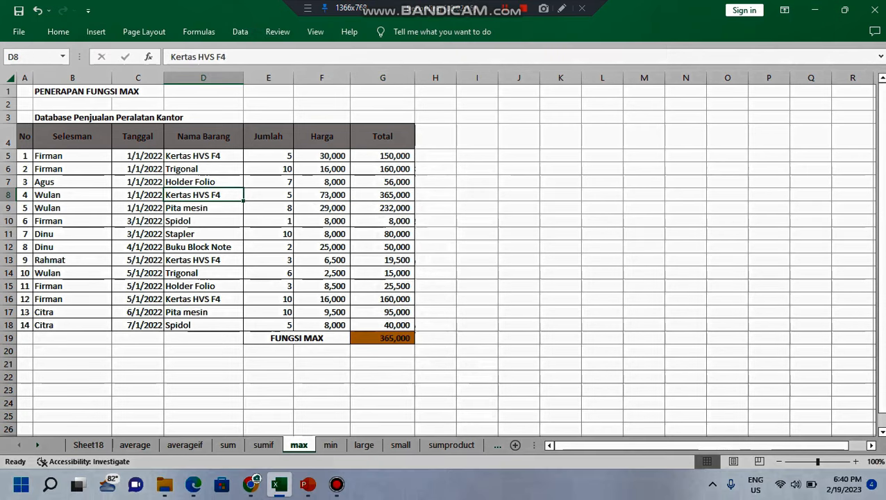
left_click(382, 195)
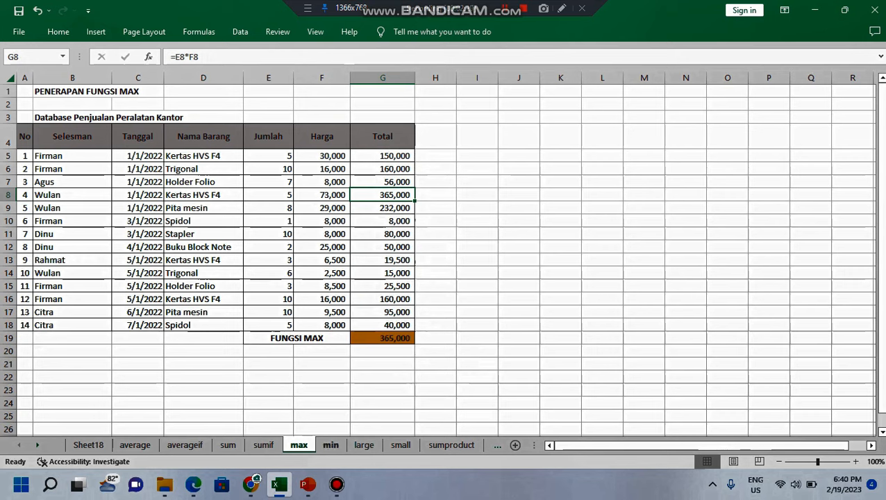
Step: On the min sheet, enter a MIN formula in G19 over the Total range G5:G18
left_click(330, 445)
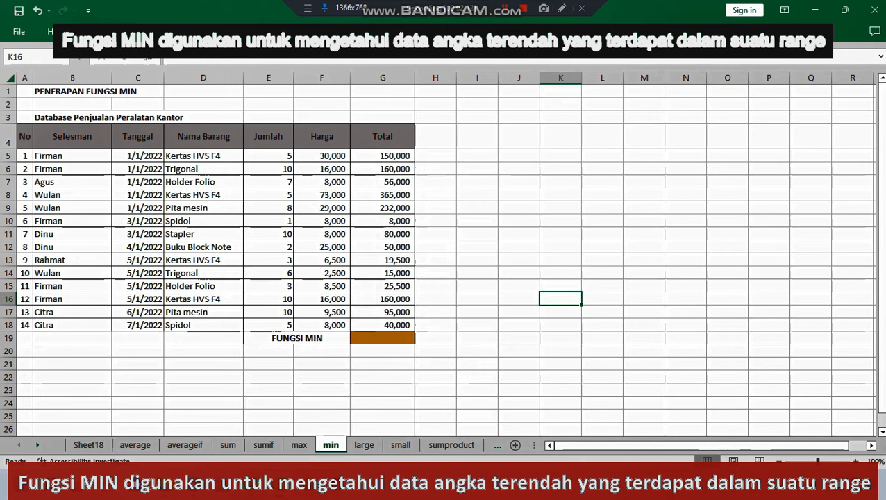
left_click(383, 338)
type("=")
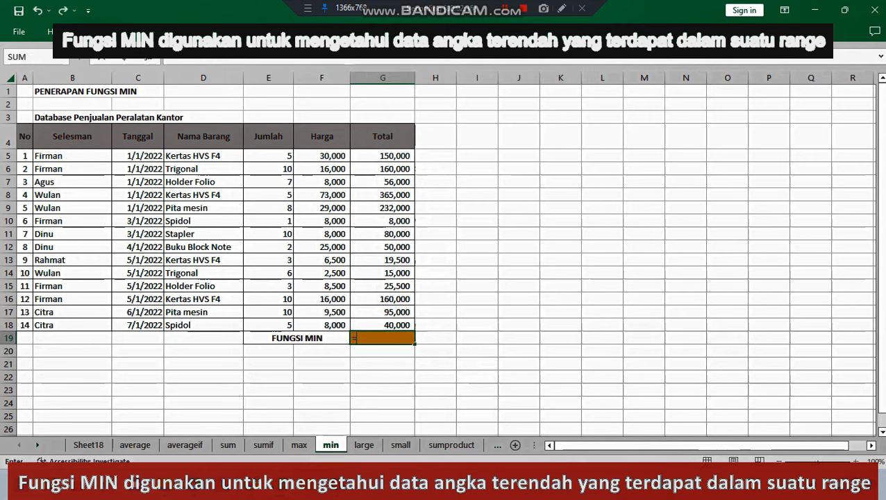
type("min(")
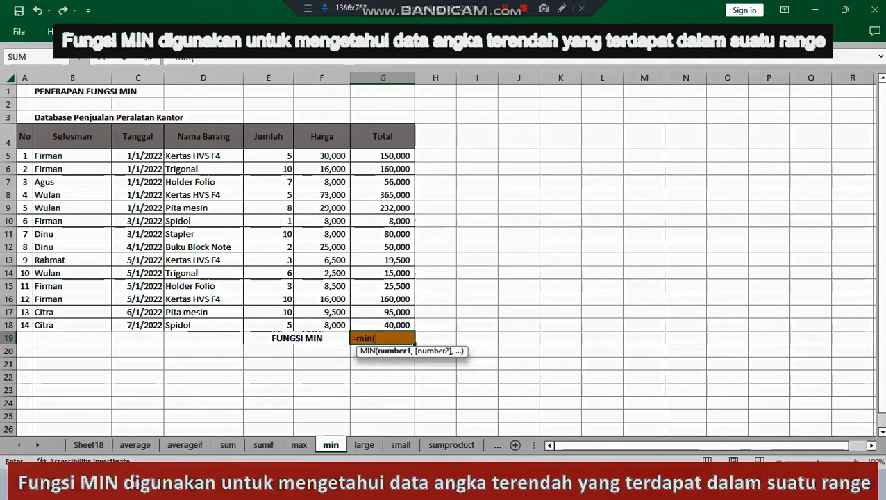
left_click_drag(381, 155, 389, 325)
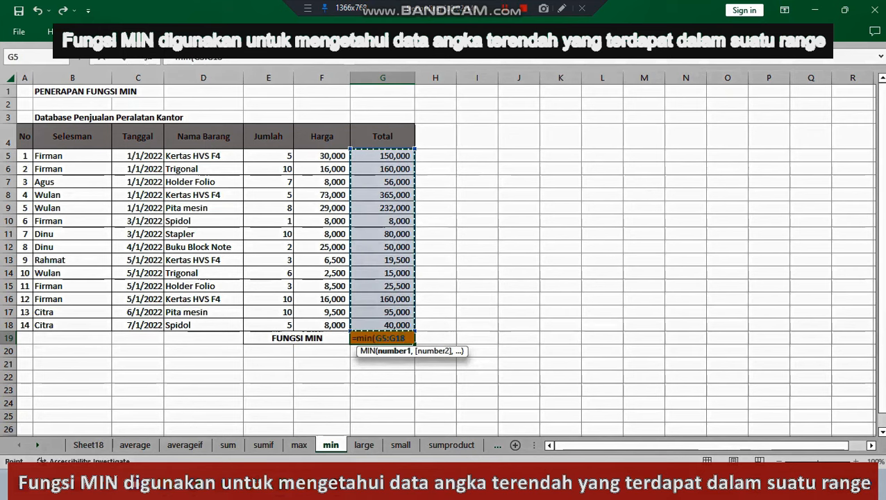
key("Return")
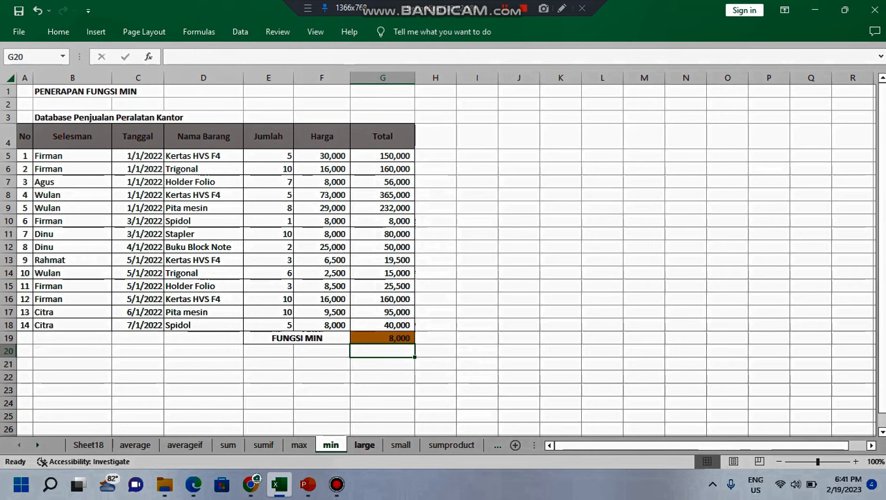
Step: On the large sheet, set the Urutan value in G20 to 5 and select the FUNGSI LARGE result cell G21
left_click(363, 444)
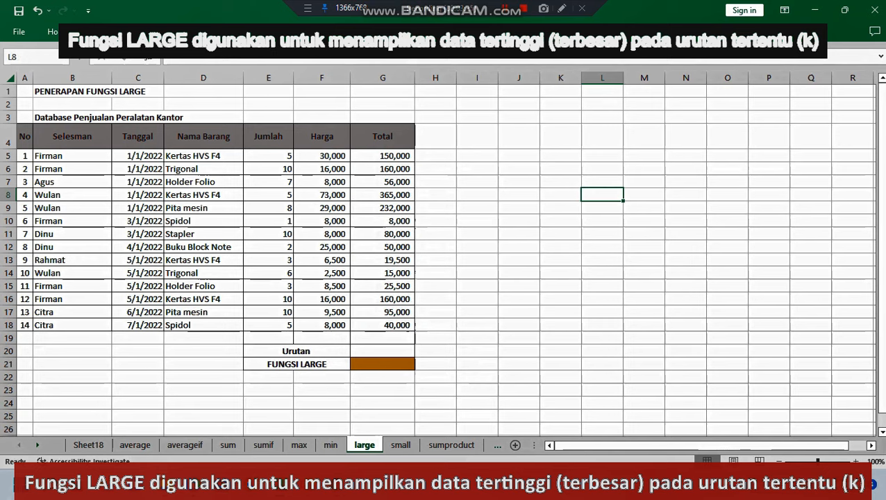
left_click_drag(382, 156, 382, 325)
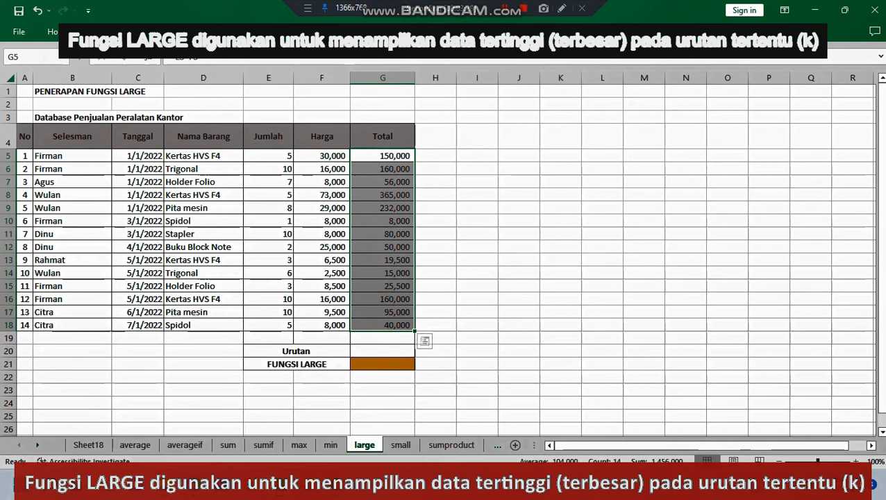
left_click(383, 195)
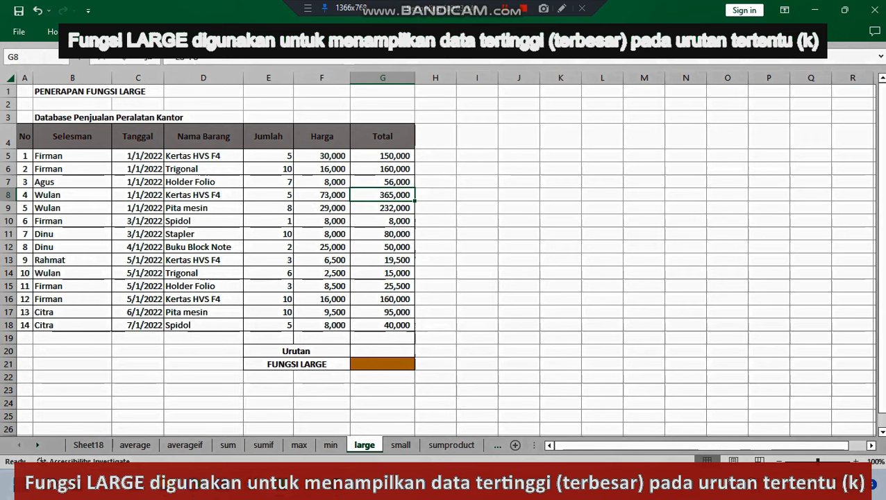
left_click(382, 351)
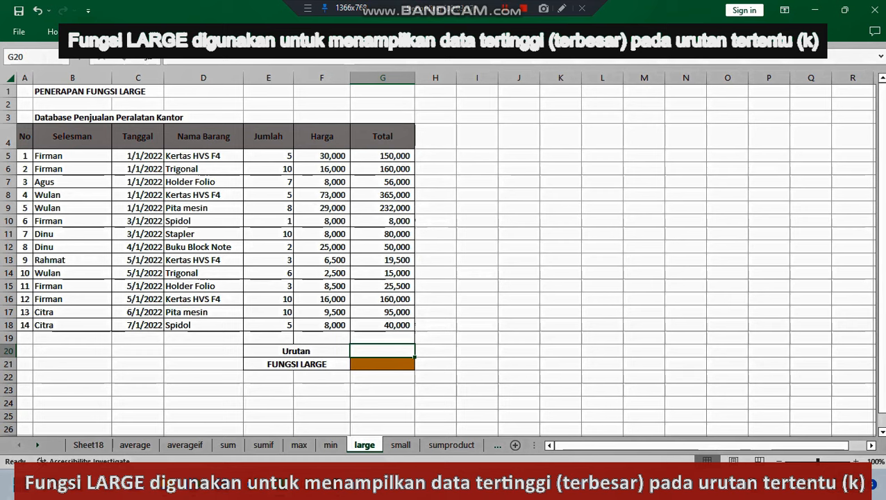
type("5")
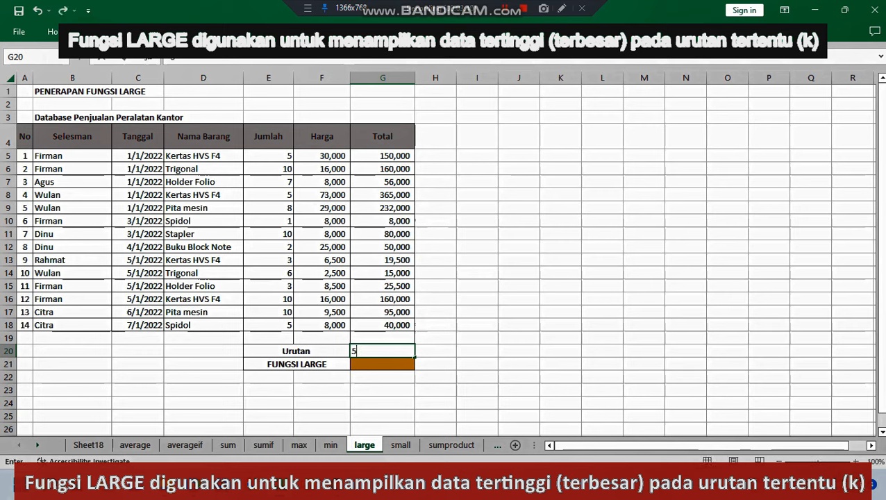
left_click(602, 260)
left_click(382, 363)
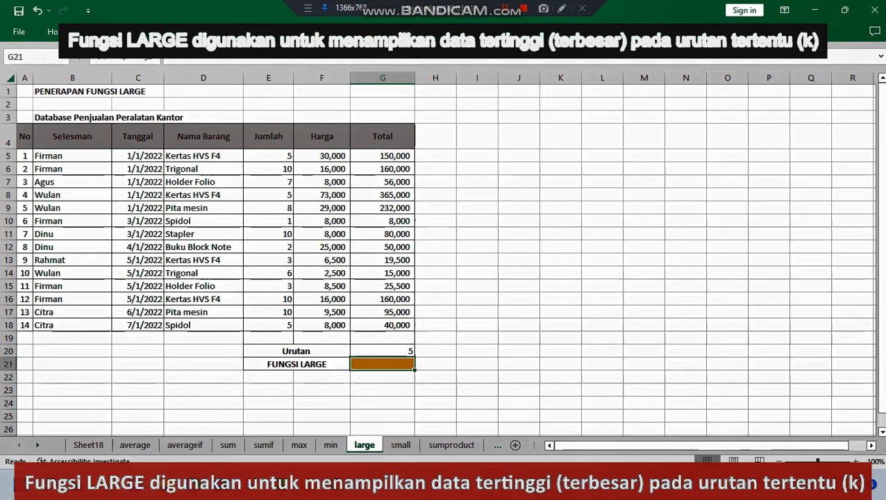
type("=lang")
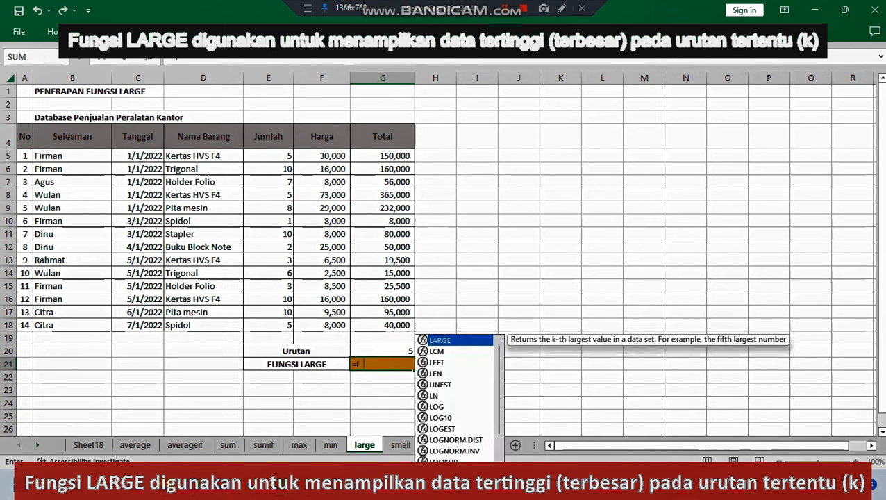
key("BackSpace")
key("BackSpace")
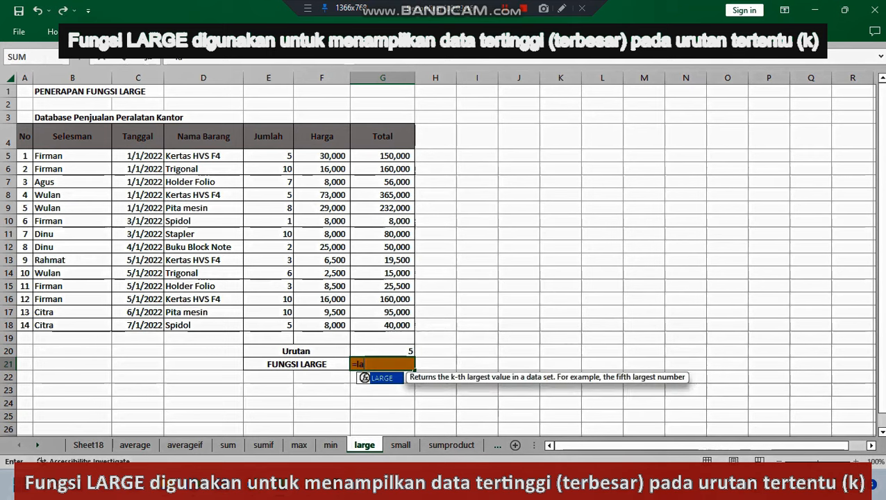
key("Tab")
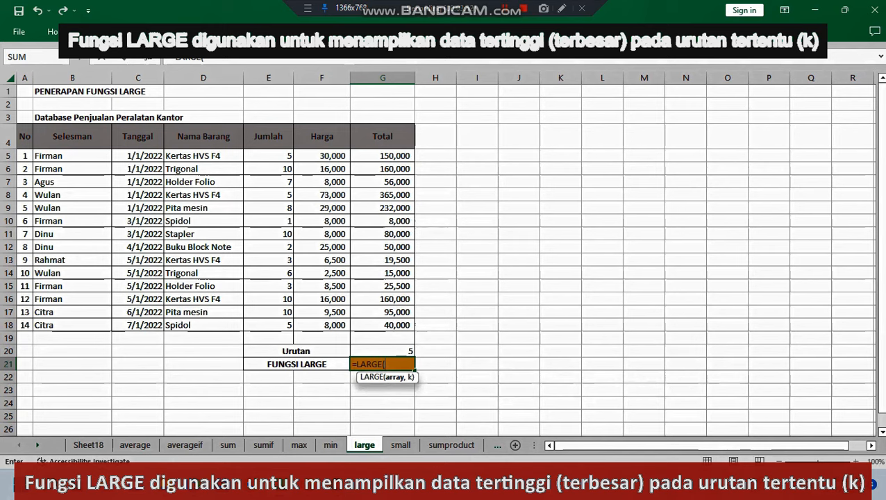
left_click_drag(382, 155, 399, 325)
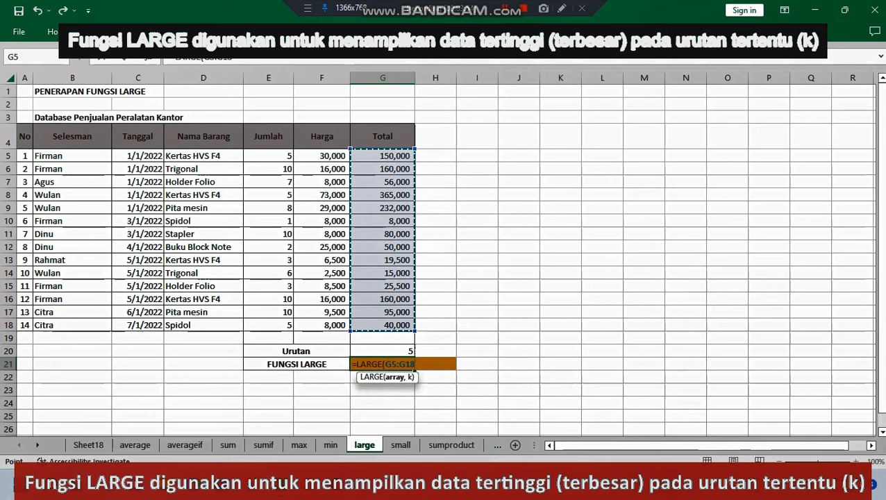
key("Return")
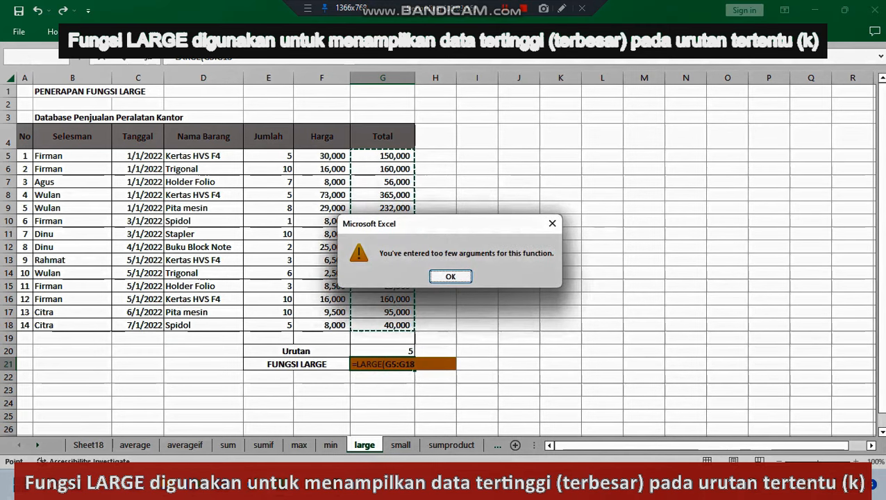
key("Return")
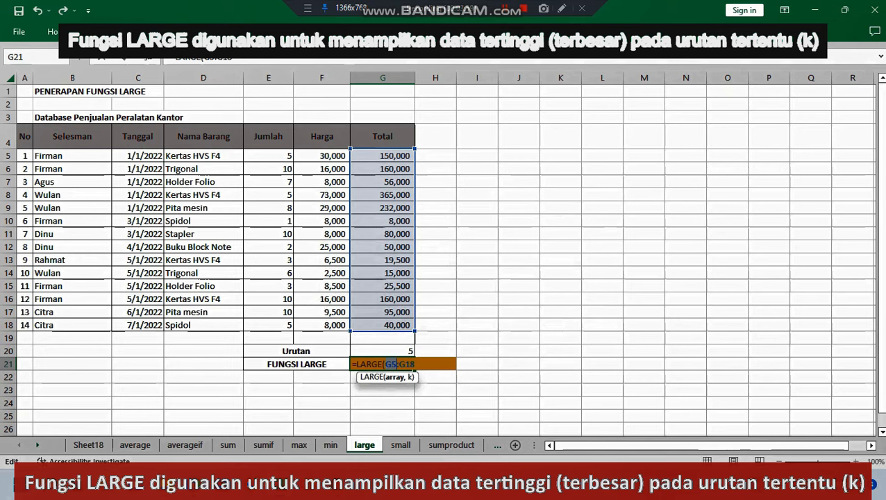
key("Escape")
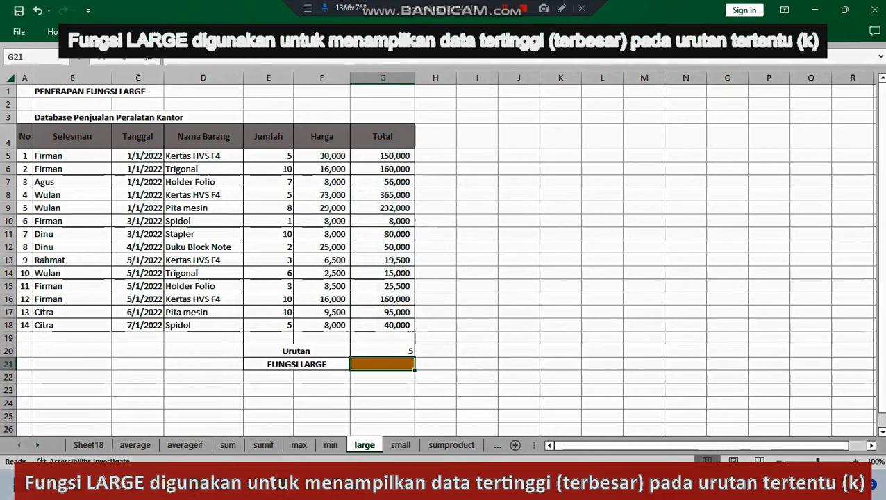
Step: Enter a LARGE formula in G21 with array G5:G18 and the Urutan cell G20 as k
type("=la")
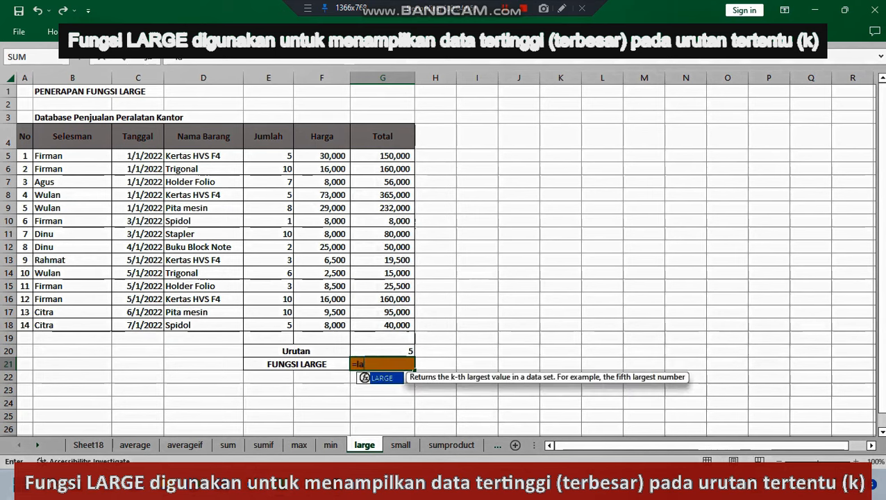
key("Tab")
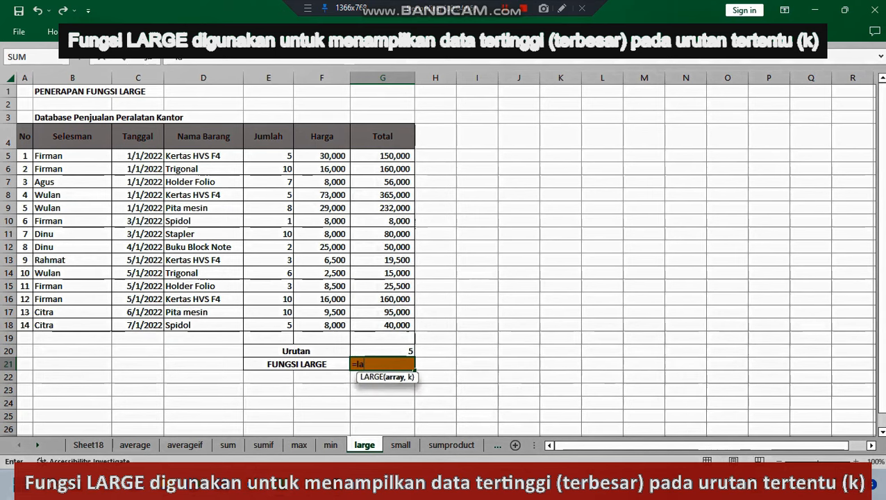
left_click_drag(381, 155, 388, 324)
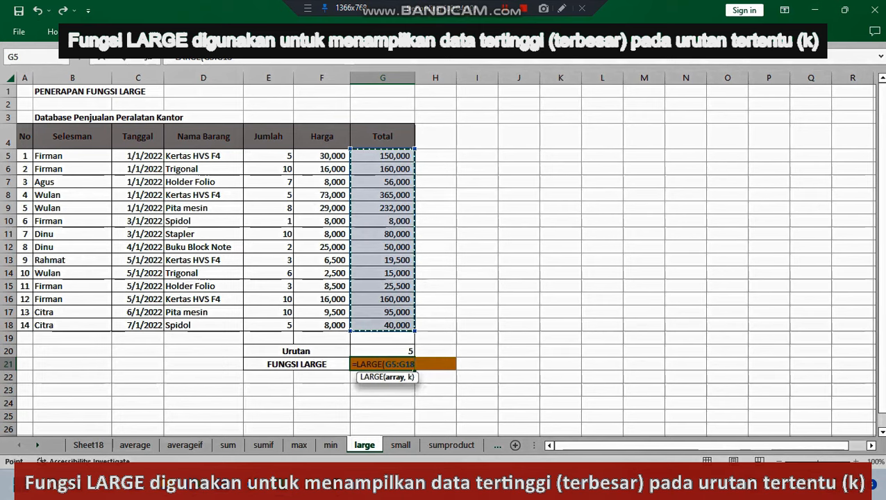
type(",")
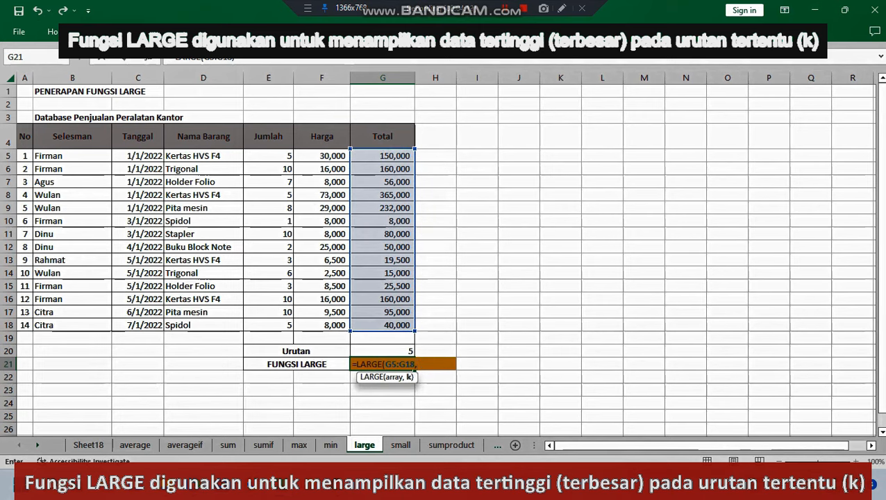
left_click(383, 351)
type(")")
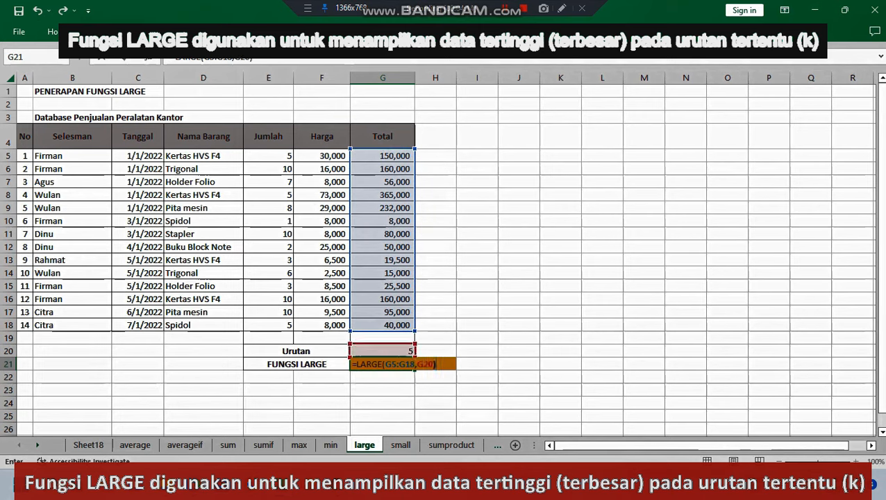
key("Return")
left_click(518, 324)
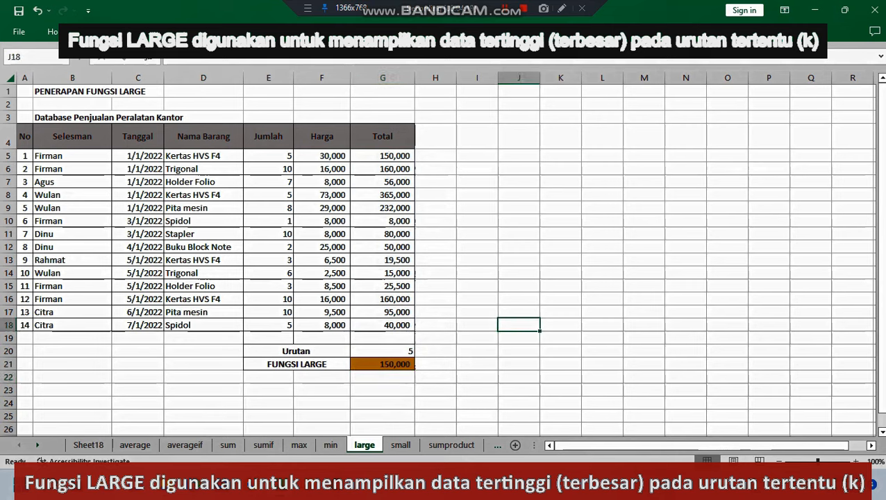
Step: Inspect the Total cell G5 on the large sheet against the LARGE result
left_click(518, 286)
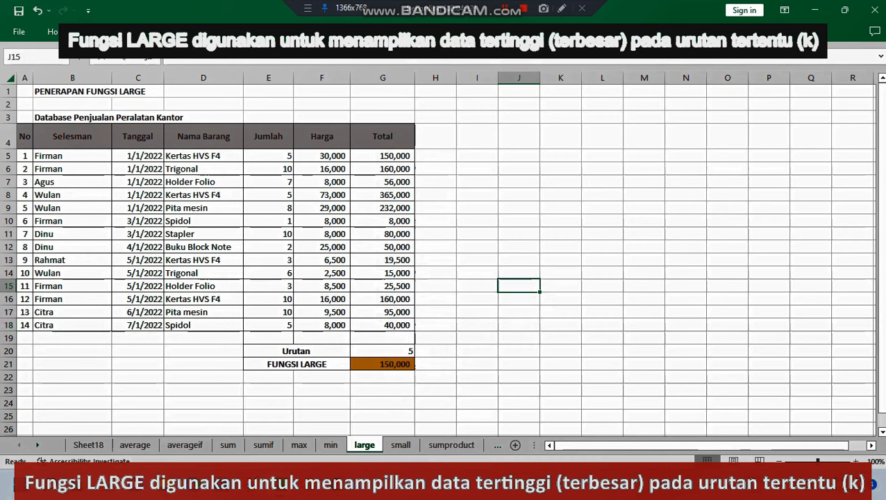
left_click(382, 156)
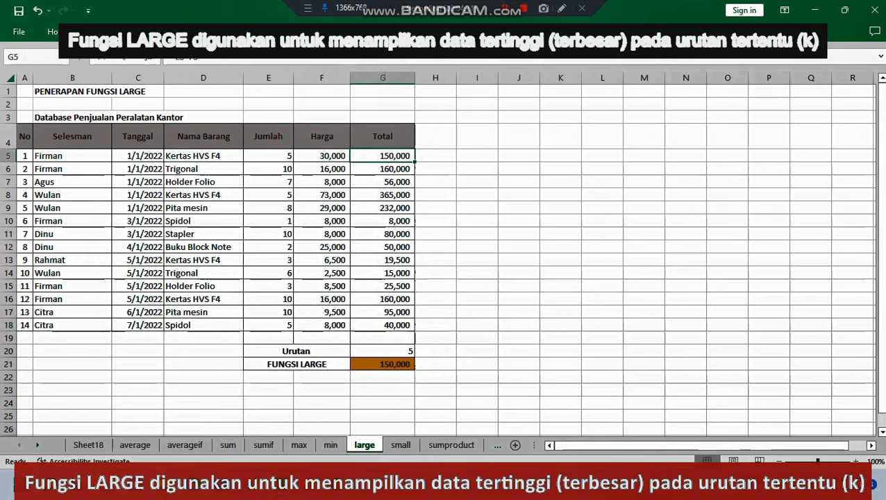
left_click(560, 220)
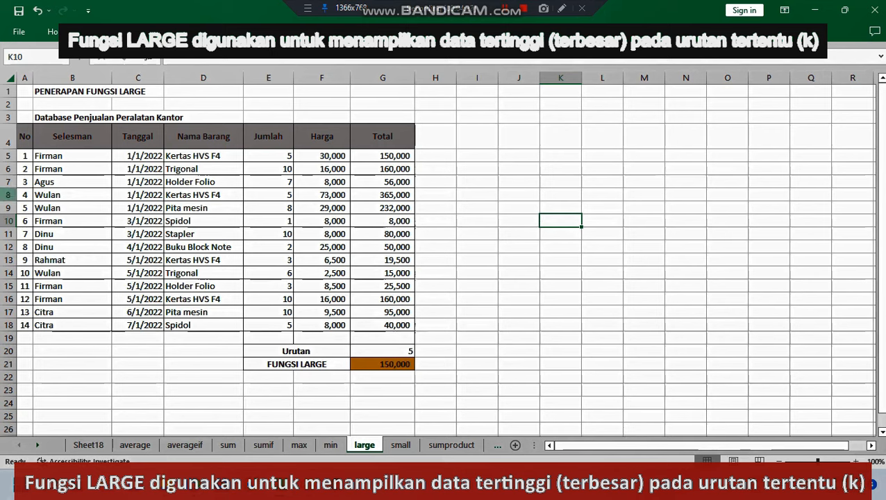
Step: Mark the two highest totals on the large sheet with rank 1 in H8 and rank 2 in H9
left_click(435, 195)
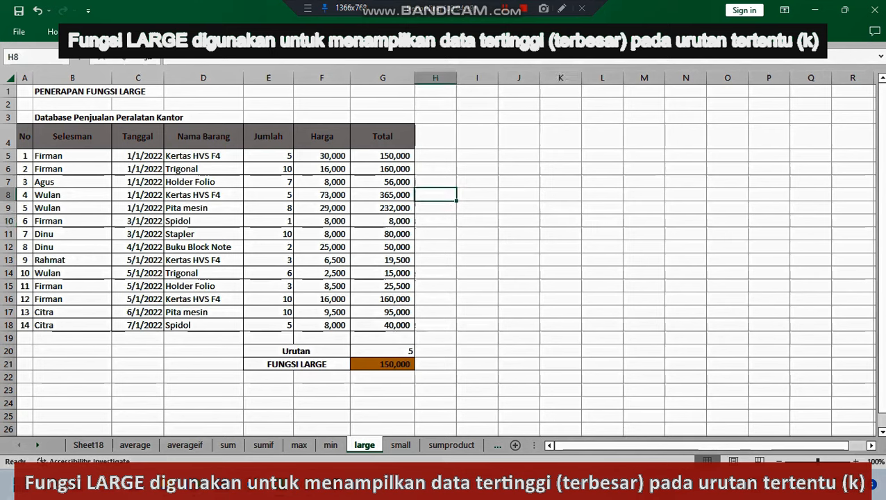
type("1")
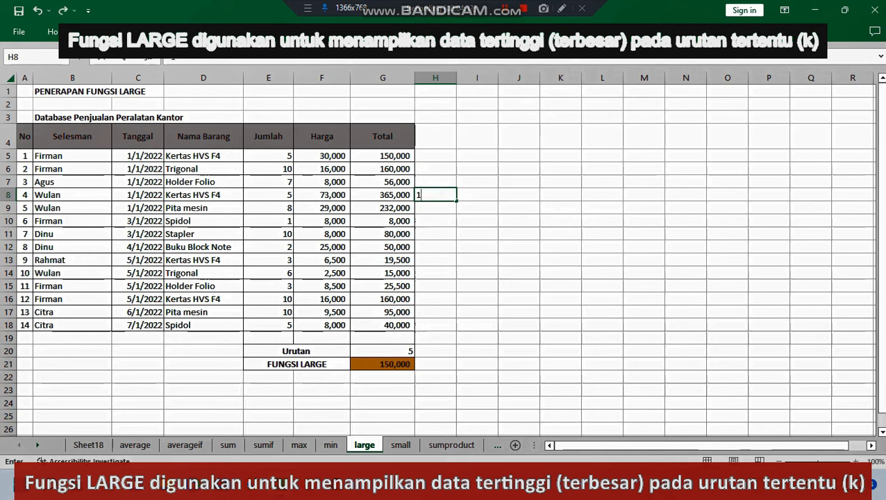
left_click(560, 195)
left_click(436, 208)
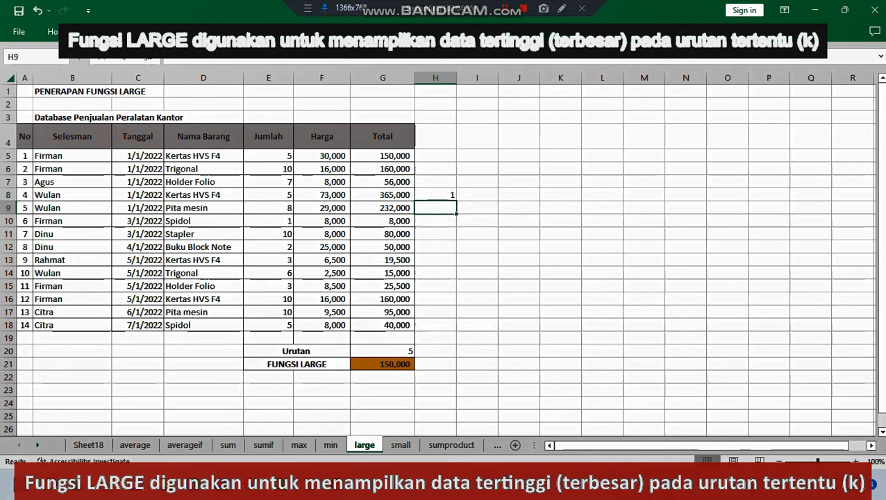
type("2")
left_click(518, 221)
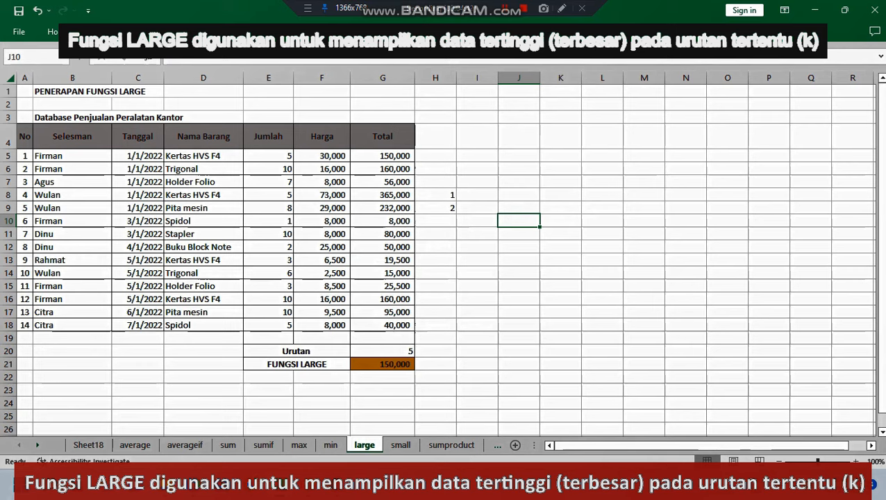
Step: Mark the two 160,000 totals with rank 3 in H16 and rank 4 in H6
left_click(435, 299)
type("2")
left_click(560, 286)
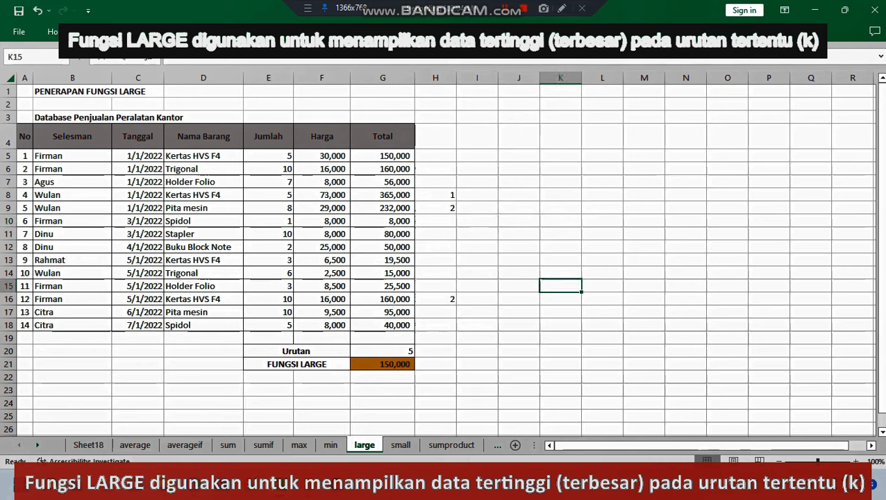
left_click(435, 299)
type("3")
left_click(560, 272)
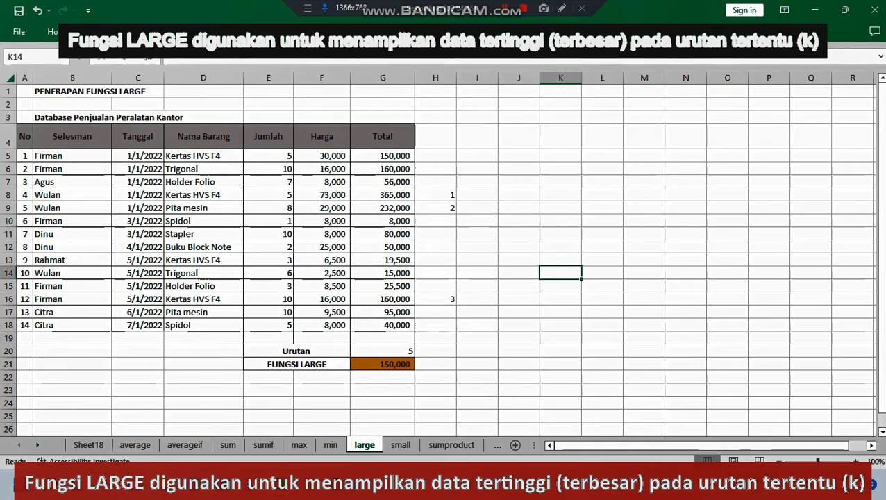
left_click(435, 169)
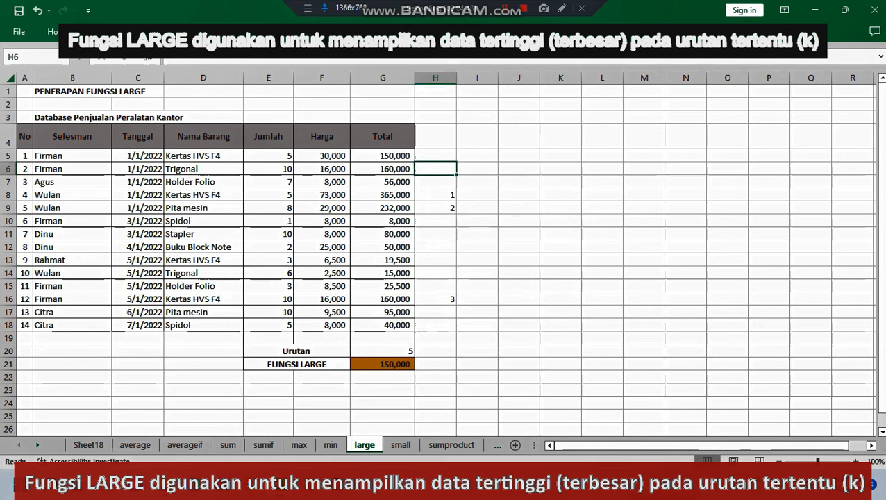
type("4")
left_click(518, 220)
Step: Clear the helper rank numbers from H6:H16 on the large sheet
left_click(435, 155)
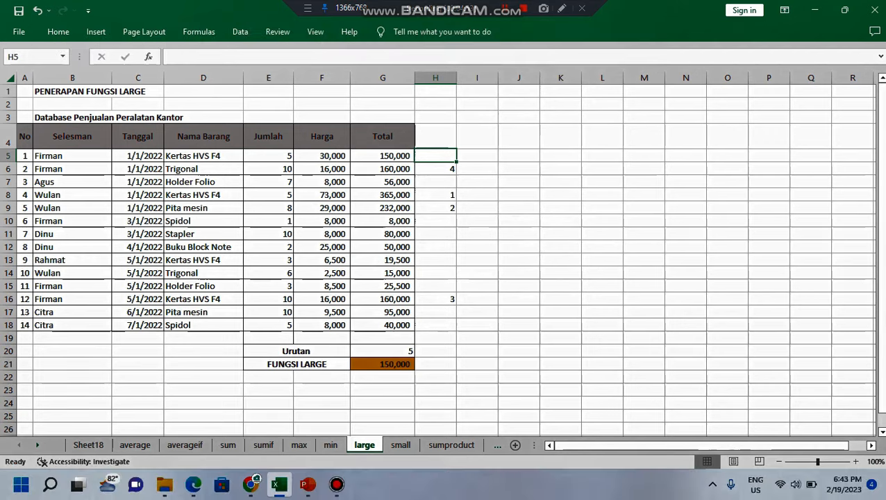
left_click_drag(455, 161, 455, 316)
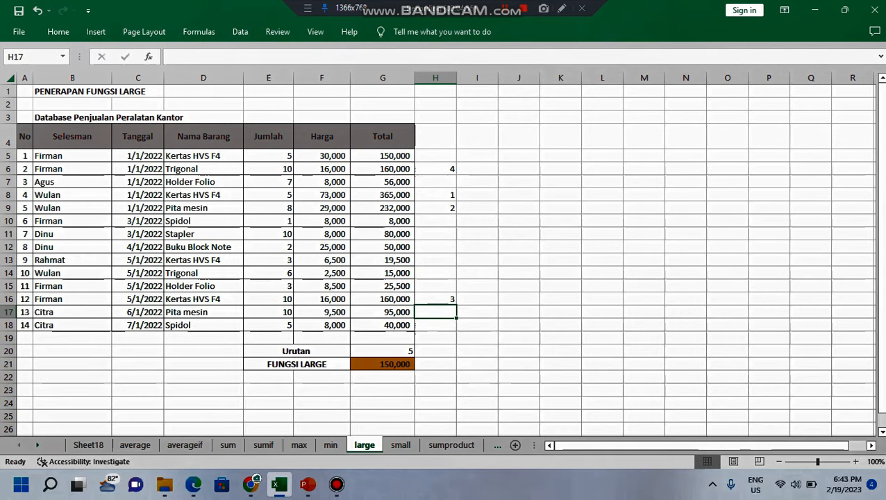
left_click_drag(435, 169, 435, 298)
key("Delete")
left_click(644, 273)
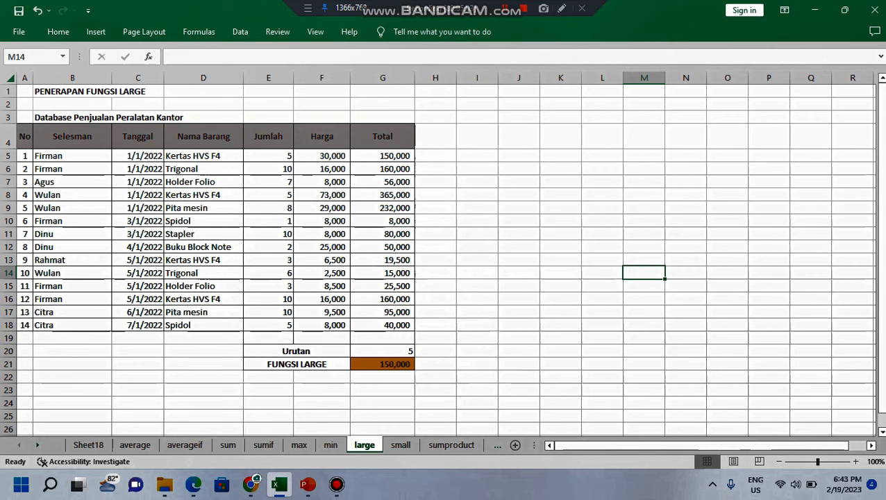
Step: On the small sheet, set the Urutan value in G20 to 5
left_click(400, 445)
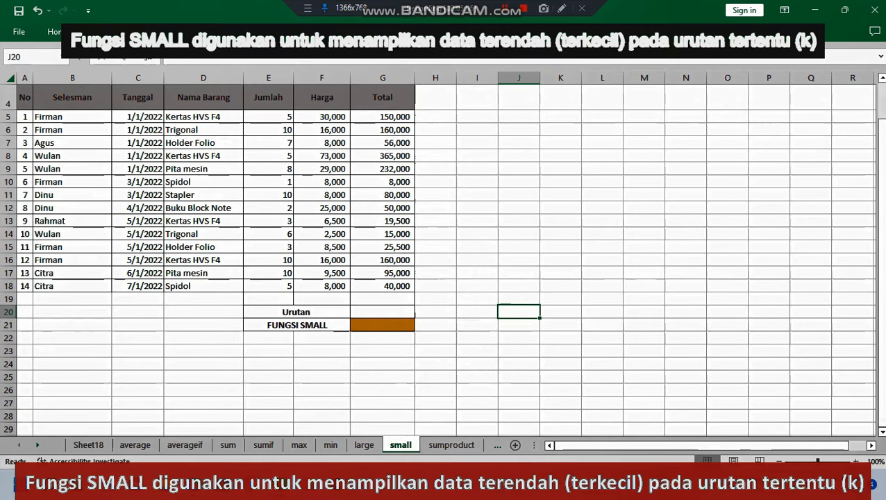
scroll(438, 229, "up", 1)
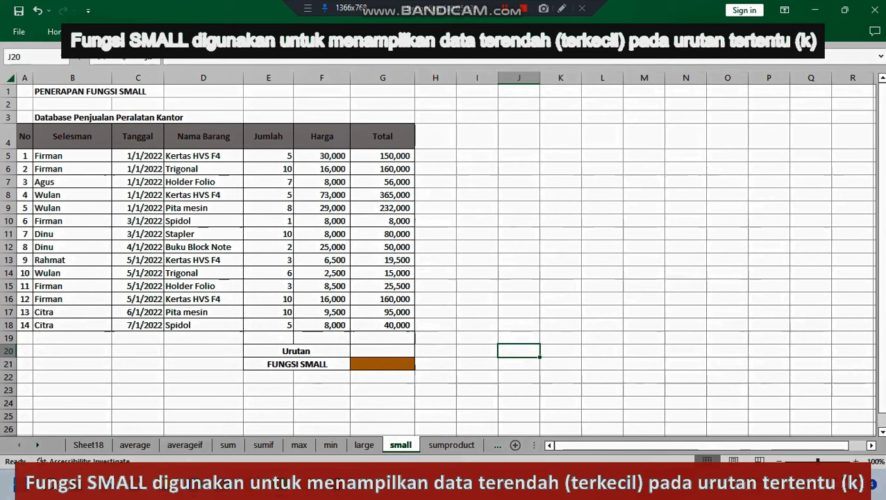
left_click(382, 350)
type("5")
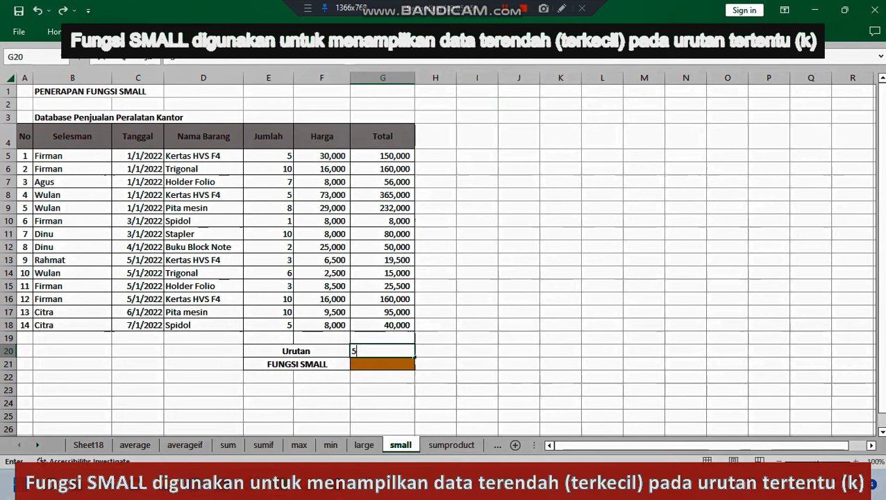
left_click(477, 324)
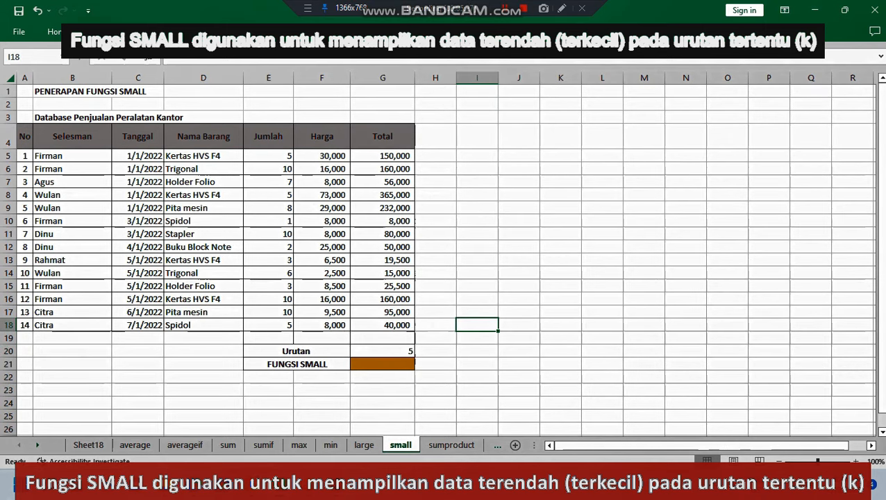
Step: Enter a SMALL formula in the FUNGSI SMALL cell G21 with array G5:G18 and k set to 5
left_click(381, 364)
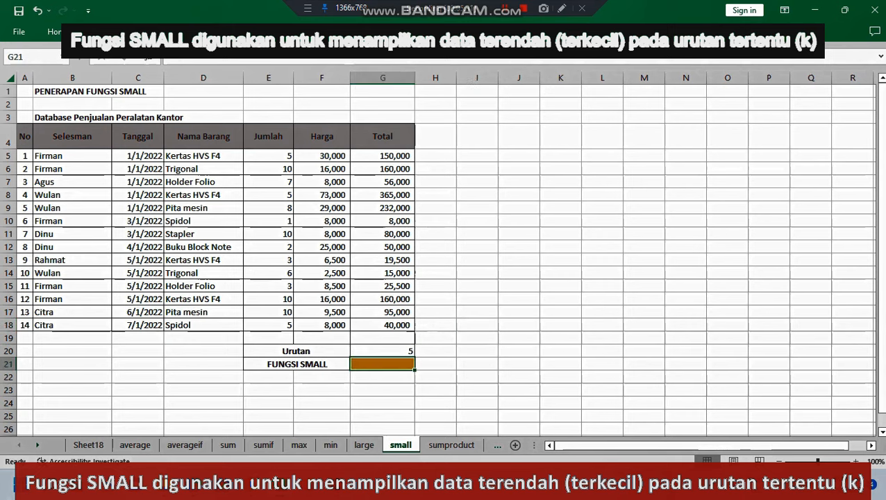
left_click(382, 221)
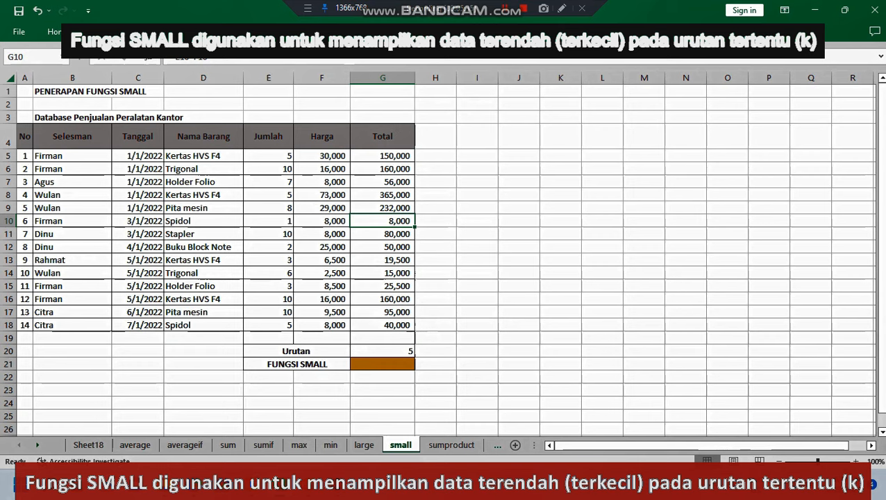
left_click(382, 364)
type("=")
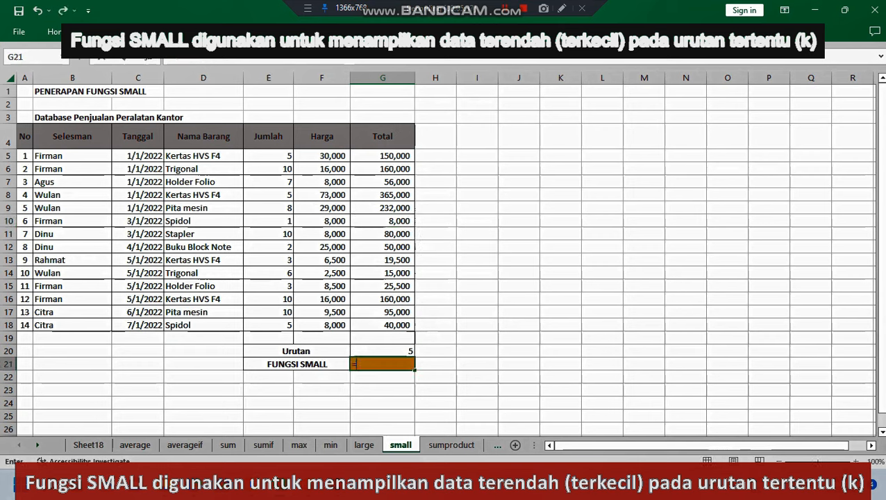
type("sm")
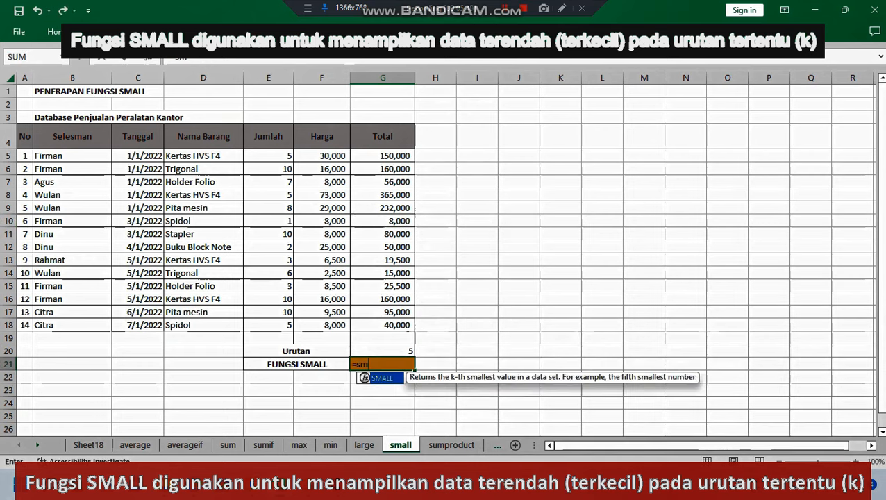
key("Tab")
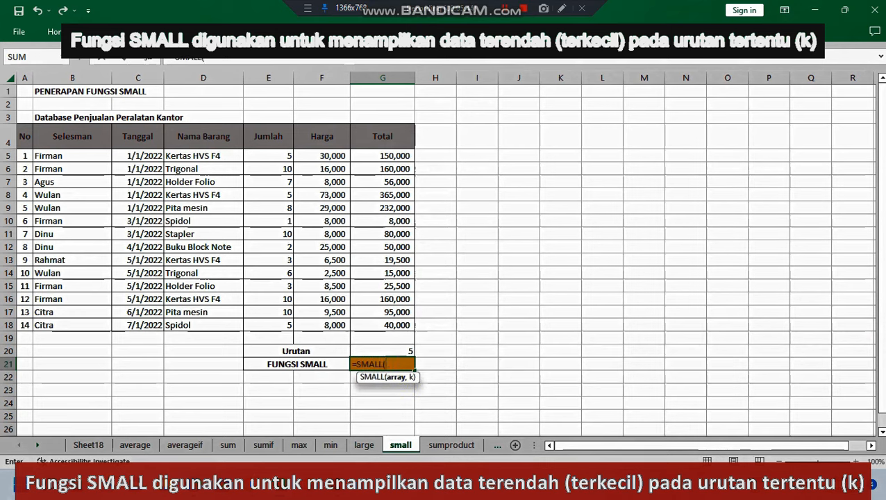
left_click_drag(383, 156, 389, 326)
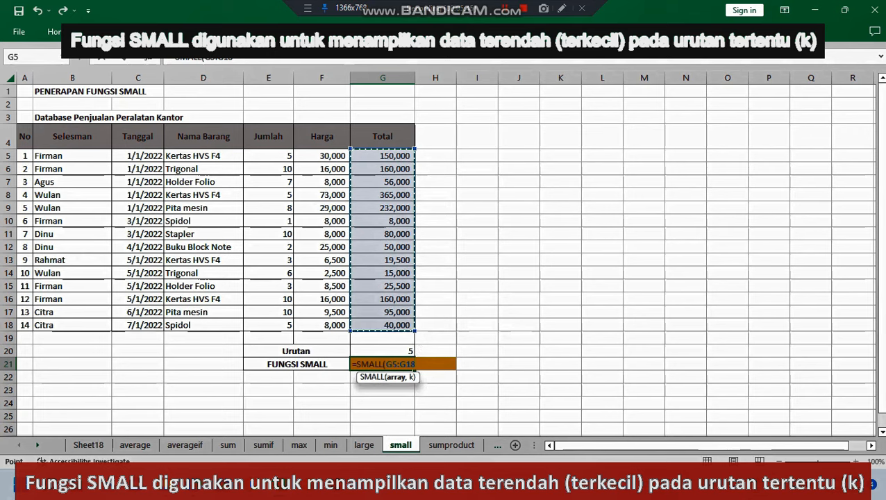
type(",")
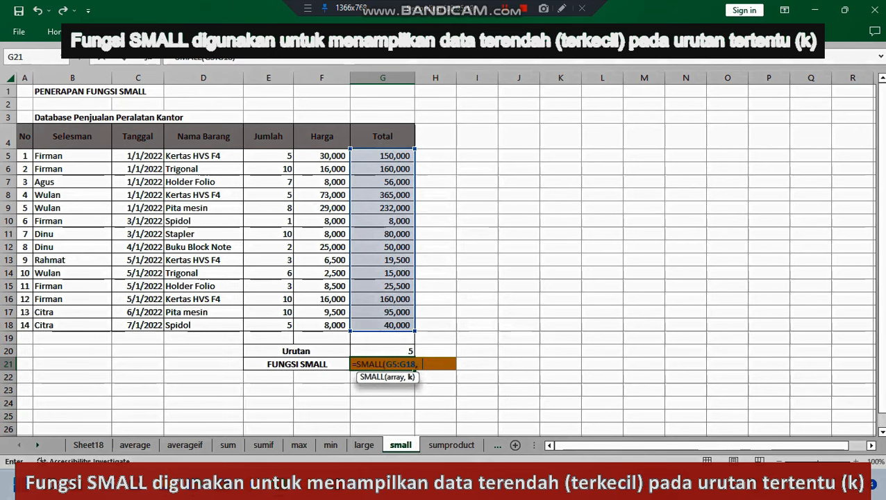
type("5")
key("Return")
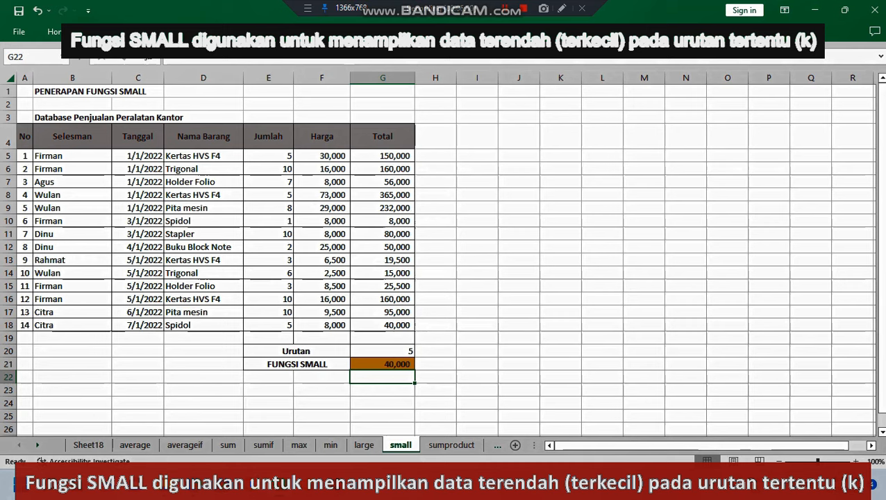
Step: Mark the three lowest totals on the small sheet with rank 1 in H10, 2 in H14 and 3 in H13
left_click(436, 220)
type("1")
left_click(560, 234)
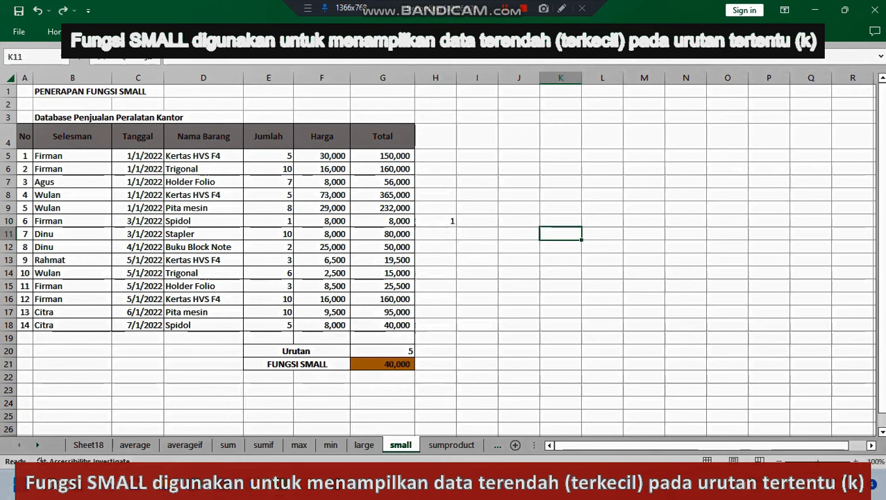
left_click(435, 272)
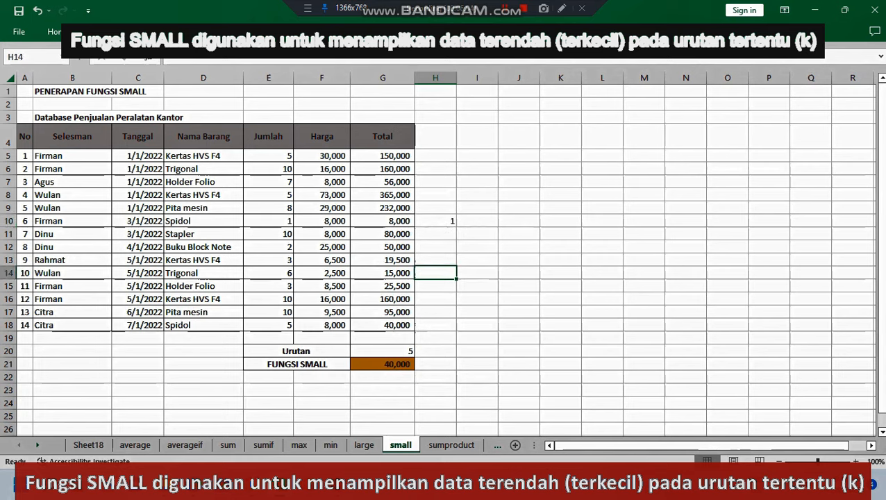
type("2")
left_click(560, 259)
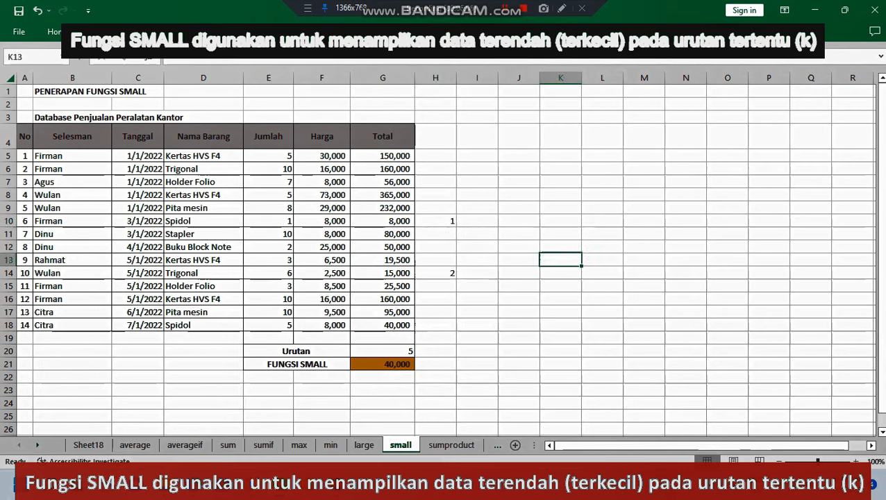
left_click(435, 260)
type("3")
left_click(560, 259)
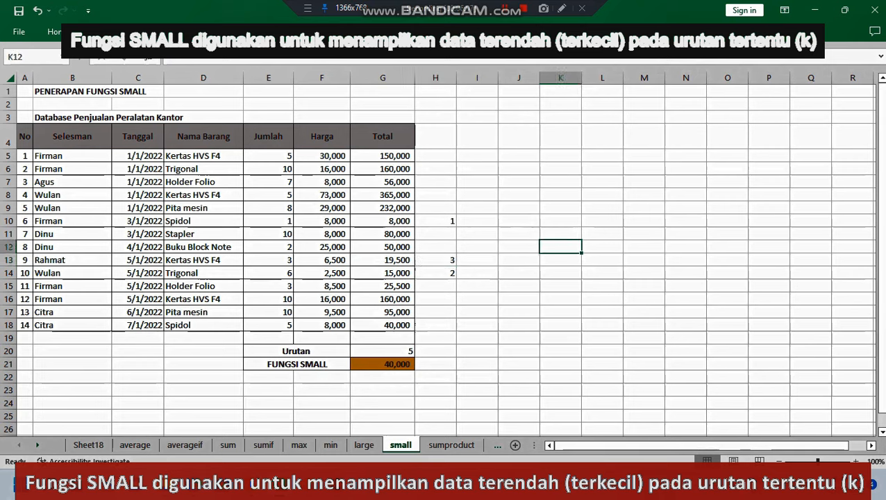
Step: Mark the next two lowest totals with rank 4 in H15 and rank 5 in H18
left_click(435, 286)
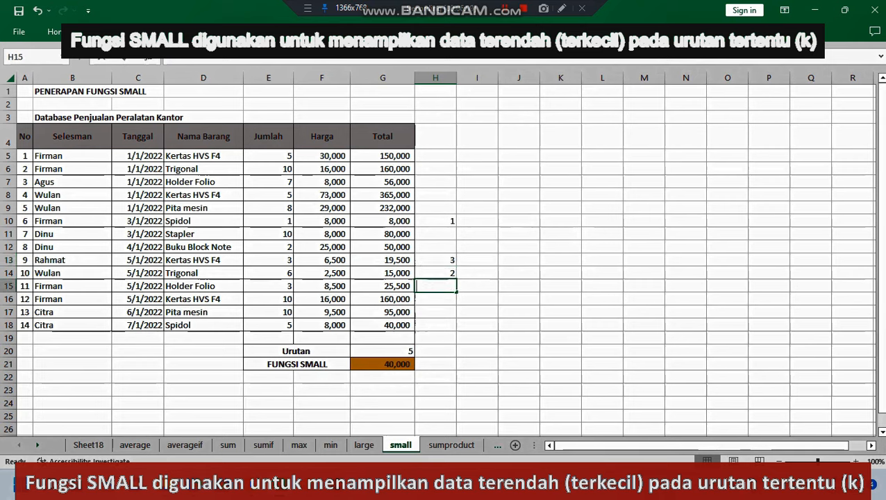
type("4")
left_click(561, 259)
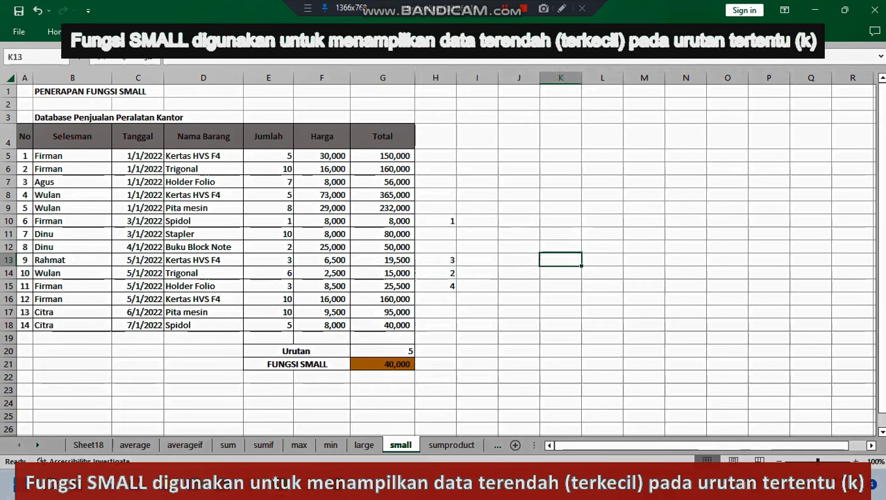
left_click(435, 325)
type("5")
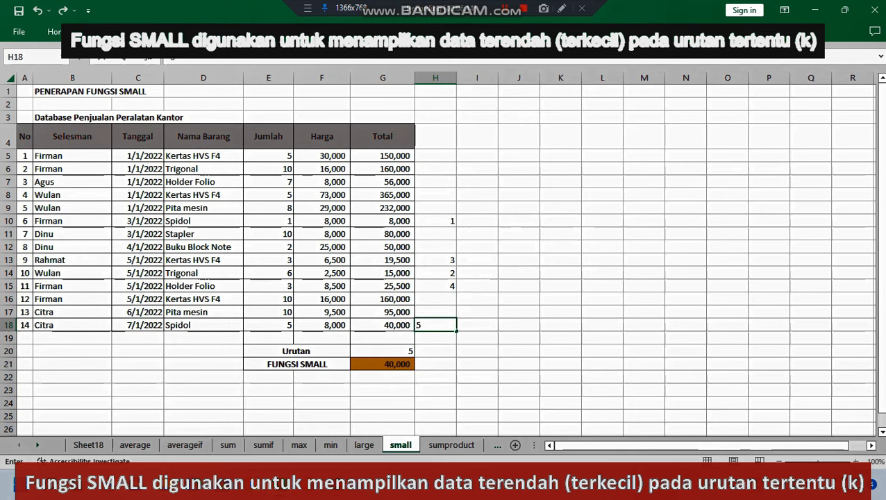
Step: Clear the helper rank numbers from H10:H18 on the small sheet
left_click_drag(435, 221, 435, 325)
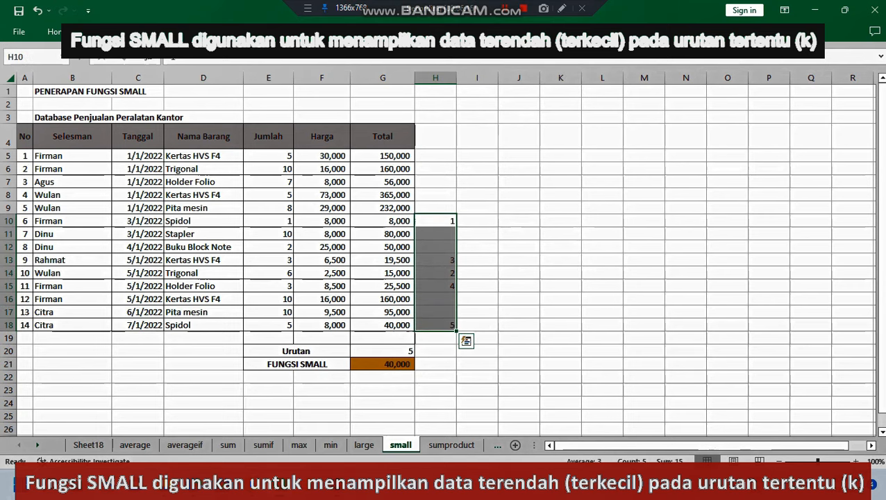
key("Delete")
left_click(602, 311)
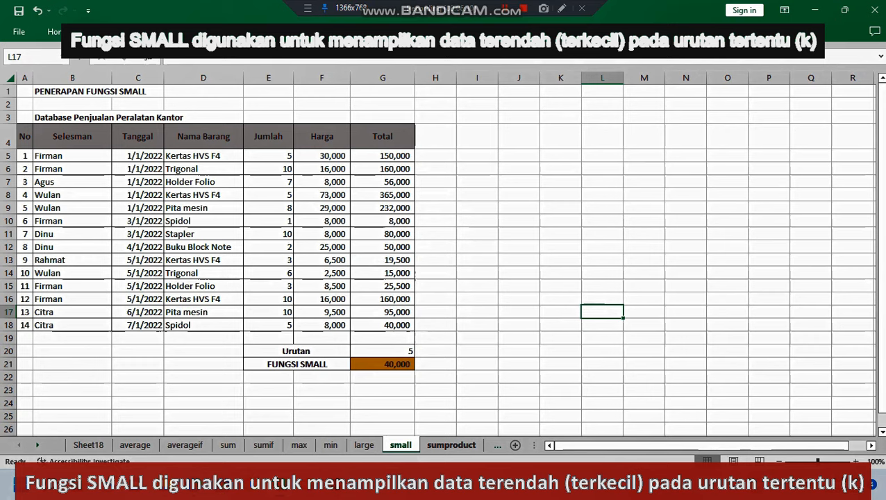
Step: Open the sumproduct sheet and select the empty cell J17 beside the table
left_click(451, 444)
left_click(518, 311)
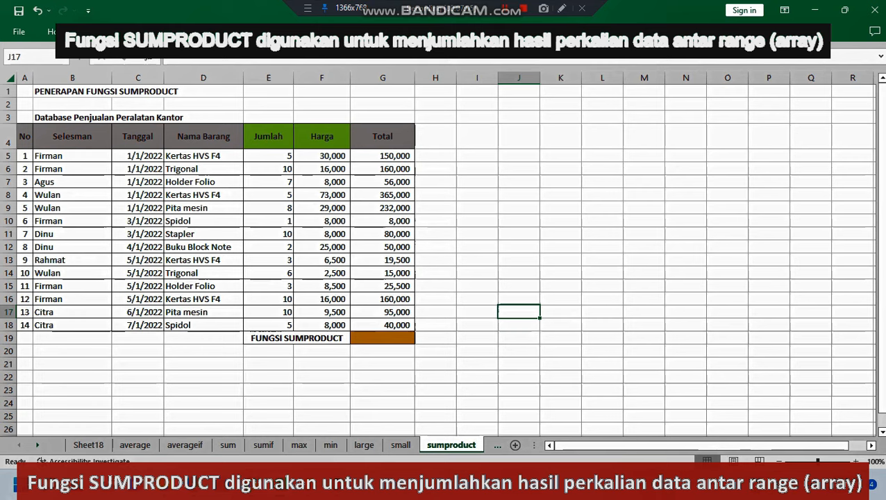
Step: Enter a SUMPRODUCT formula in G19 that multiplies the Jumlah range E5:E18 by the Harga range F5:F18
left_click(383, 338)
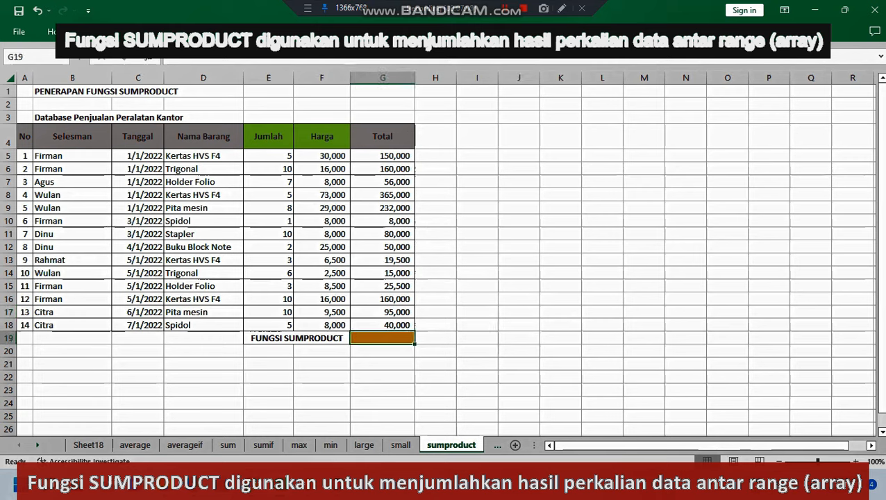
type("=")
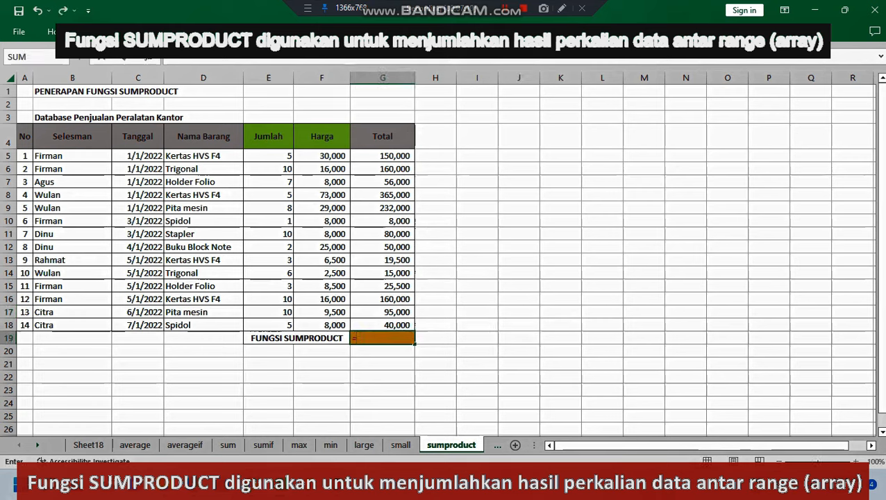
type("sum")
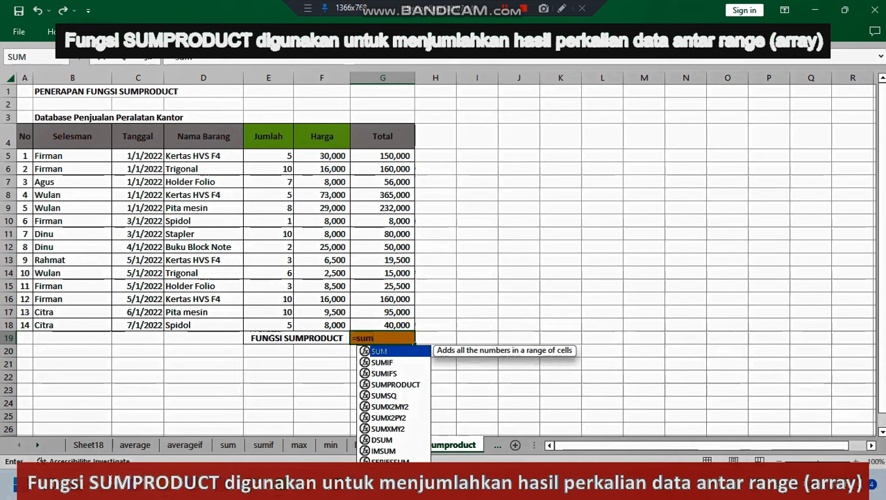
key("Down")
key("Down")
key("Down")
key("Tab")
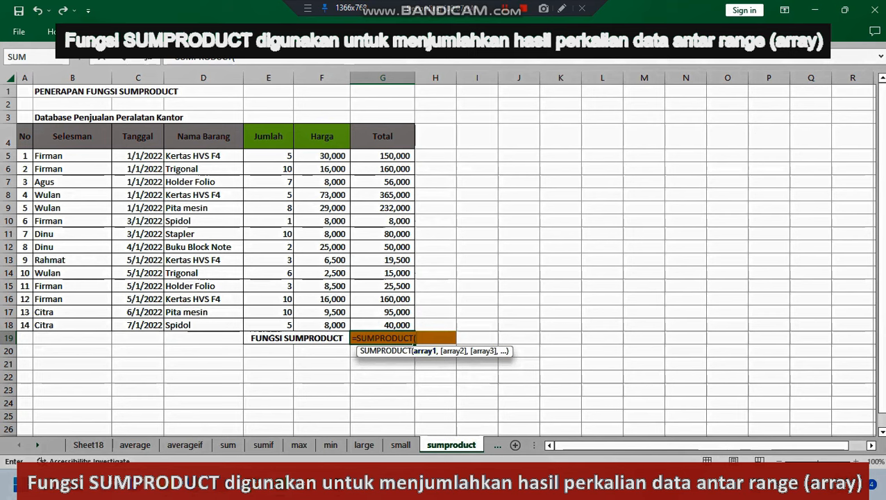
left_click_drag(284, 156, 290, 326)
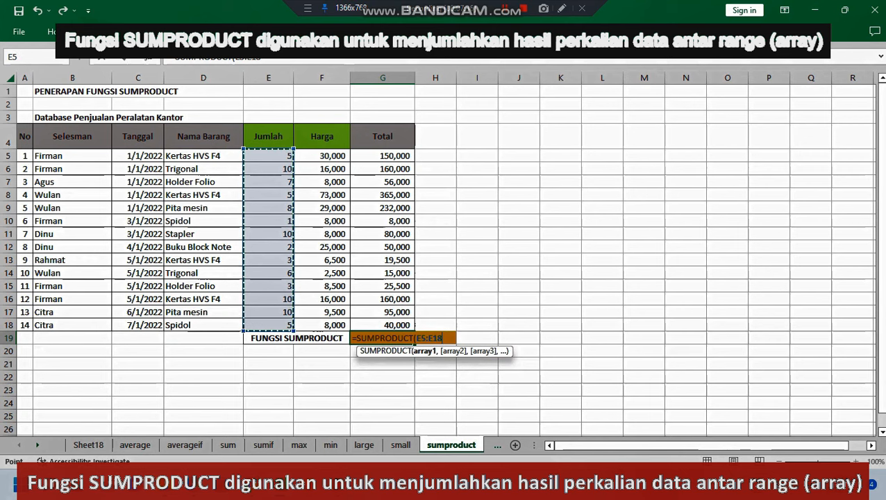
type(",")
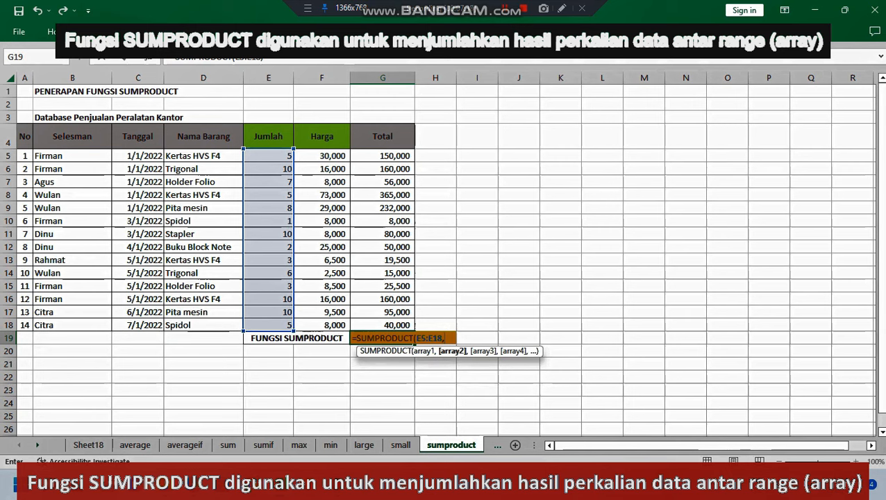
left_click_drag(321, 156, 321, 325)
key("Return")
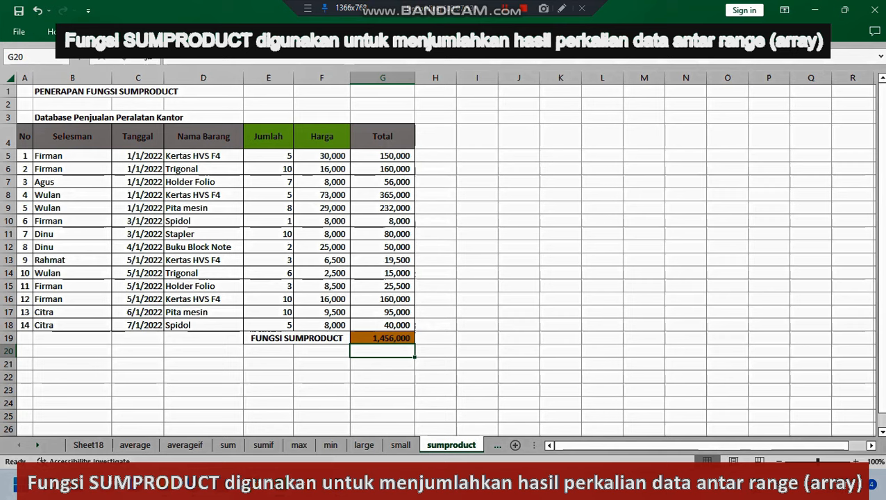
Step: Compare the totals in G5:G18 and row 5's Jumlah, Harga and Total cells with the SUMPRODUCT result in G19
left_click_drag(382, 156, 382, 324)
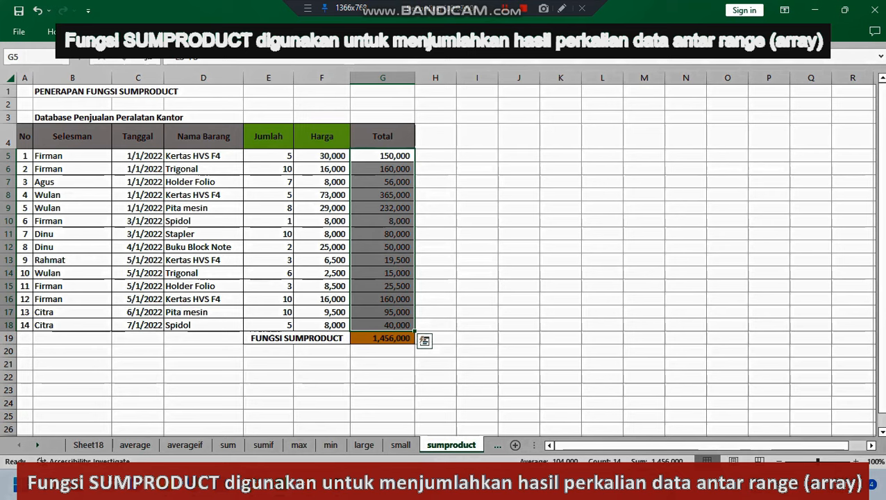
left_click(519, 136)
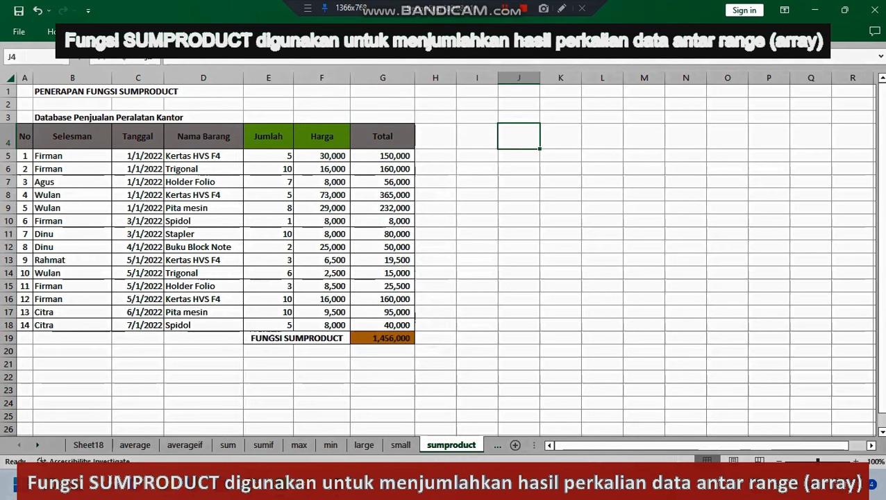
left_click(382, 156)
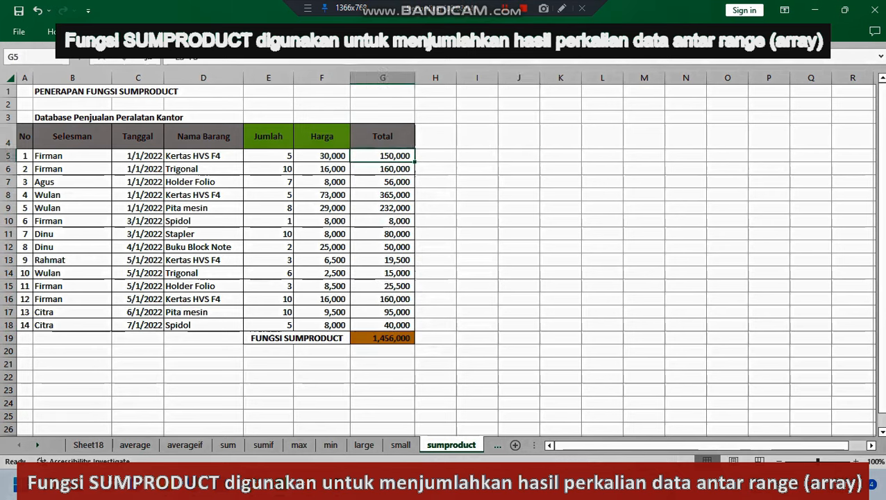
left_click(268, 156)
left_click(321, 156)
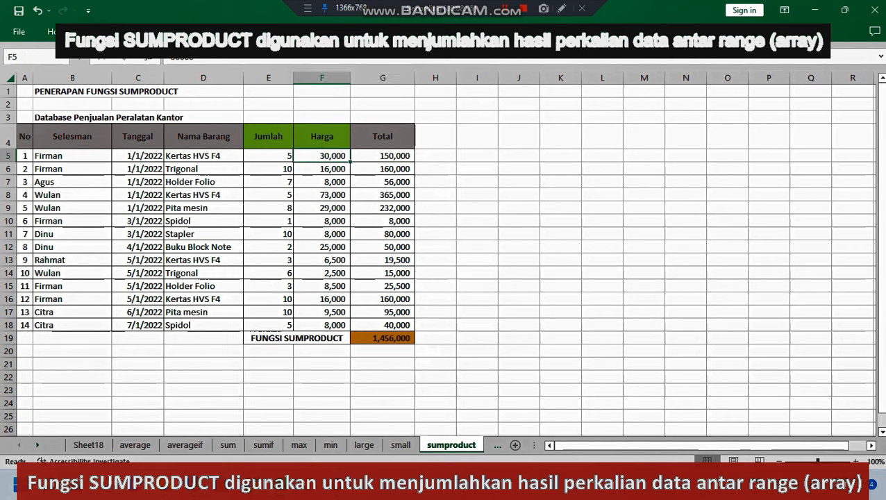
left_click(382, 157)
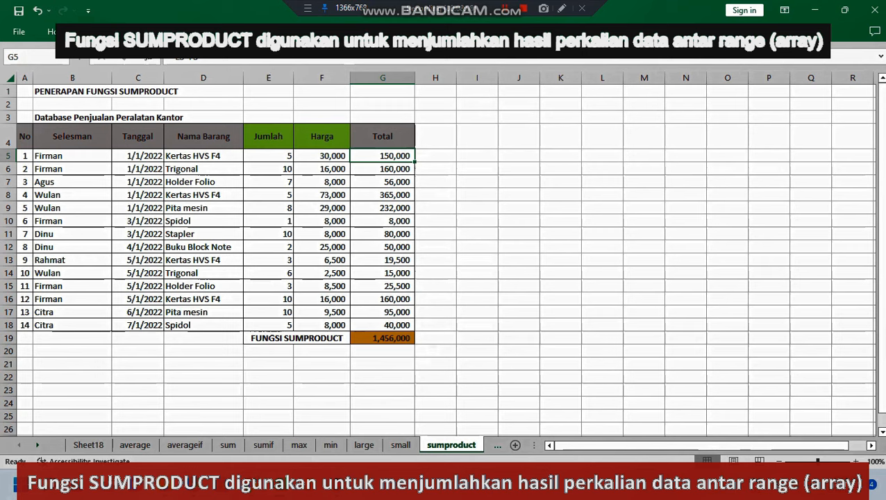
left_click(518, 298)
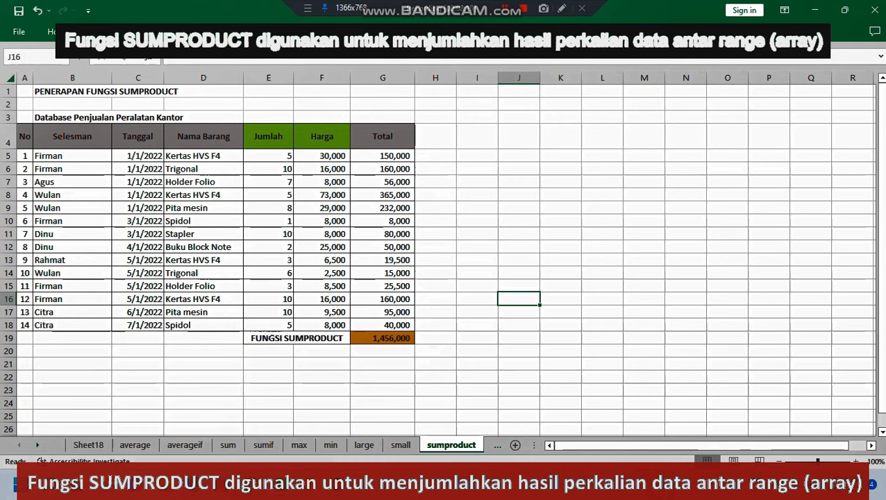
left_click(383, 338)
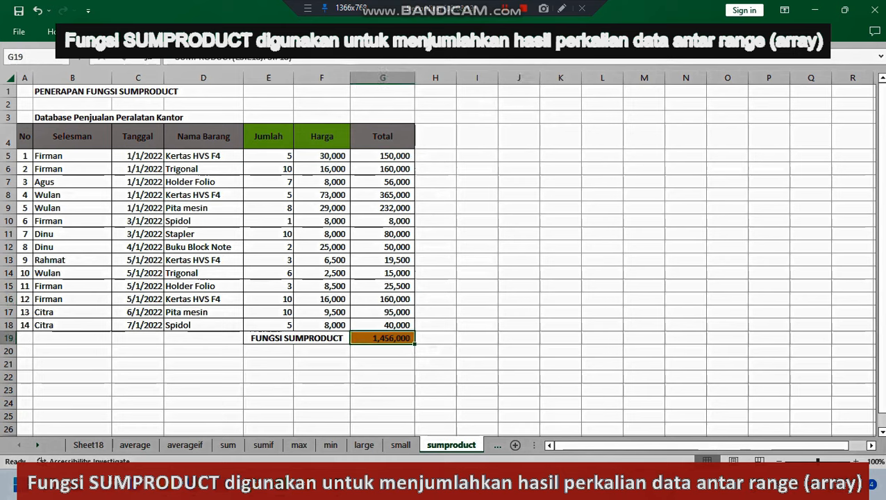
left_click_drag(268, 156, 297, 340)
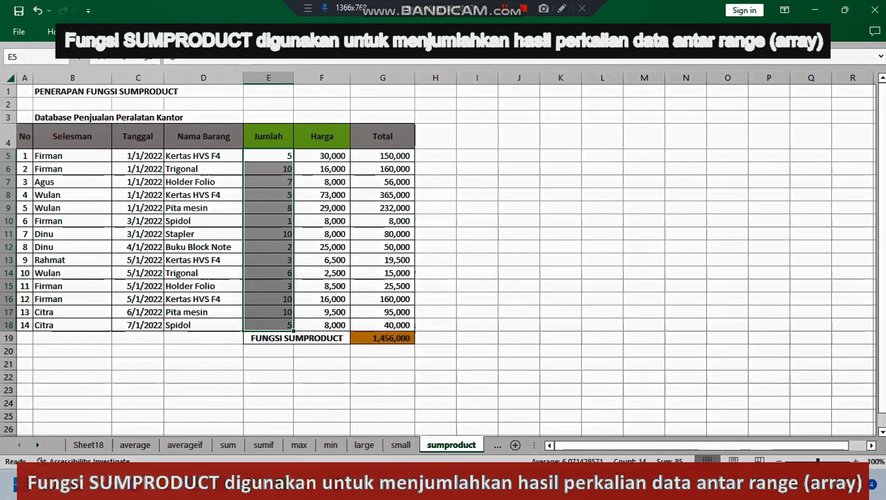
left_click(477, 364)
left_click(382, 338)
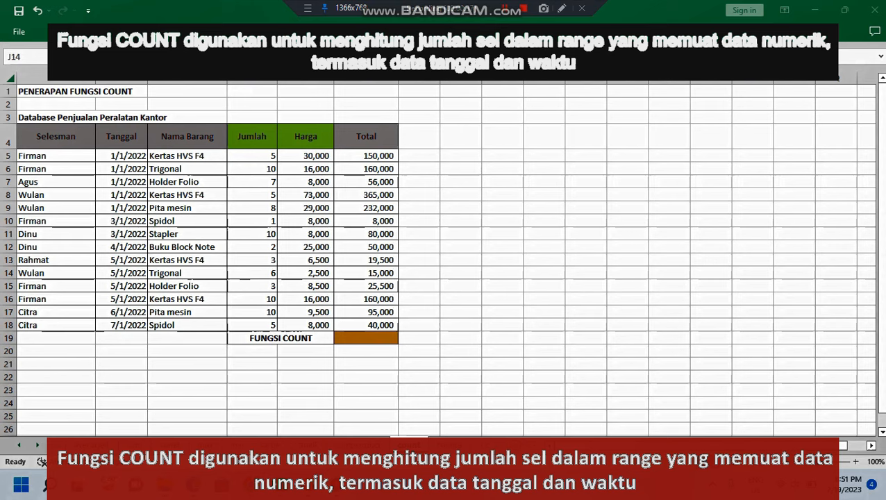
Step: On the COUNT sheet, examine the numeric columns Tanggal, Jumlah, Harga and Total against the text columns Selesman and Nama Barang
left_click(544, 273)
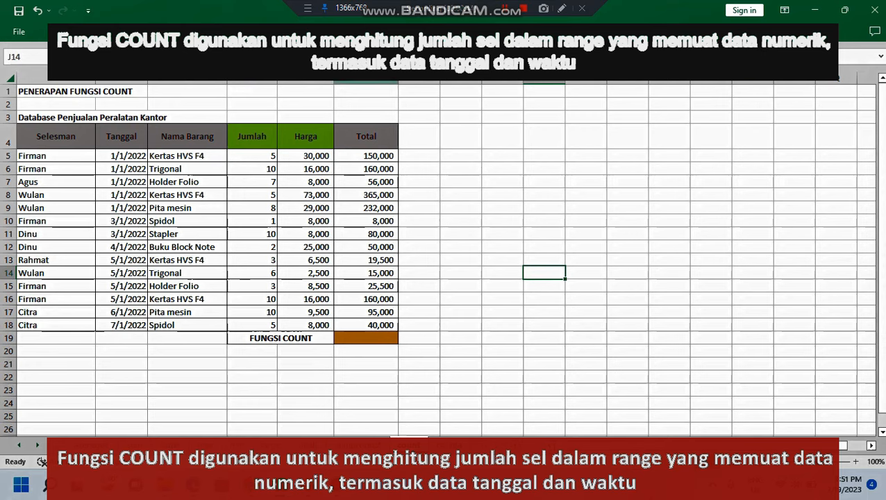
left_click(366, 78)
left_click(544, 182)
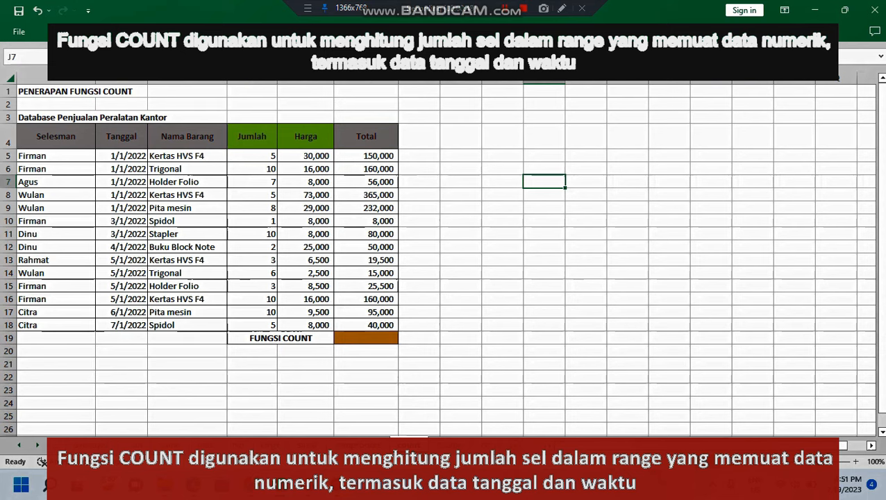
left_click(121, 78)
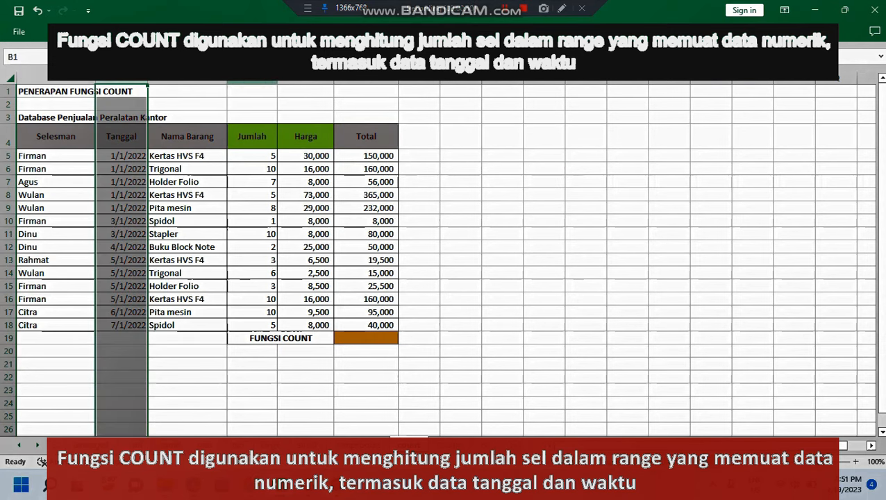
left_click(252, 78)
left_click(305, 78)
left_click(366, 78)
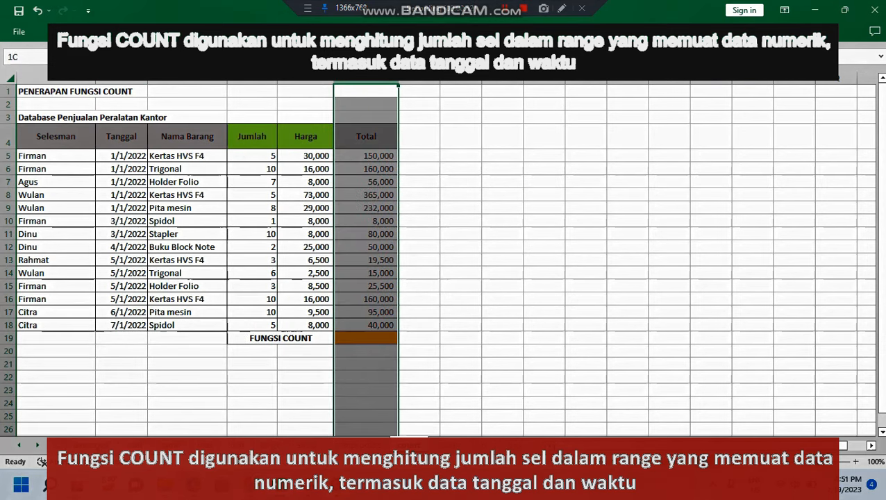
left_click(56, 78)
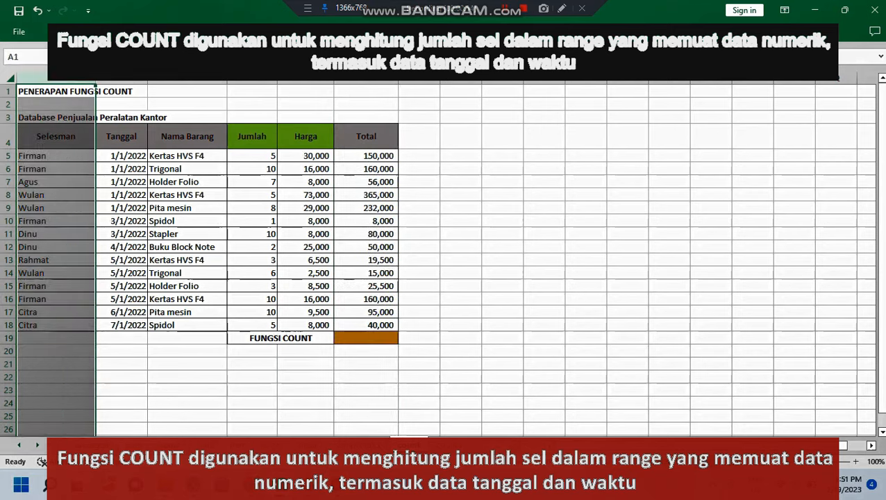
left_click(187, 78)
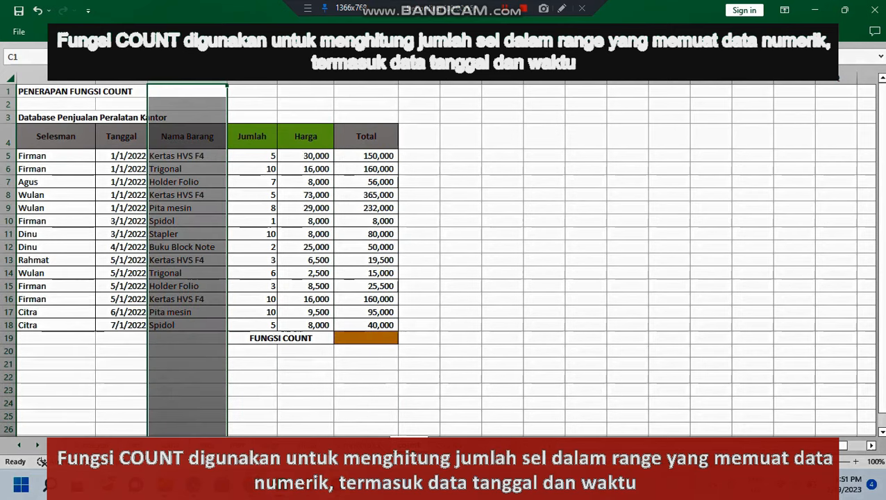
left_click(627, 221)
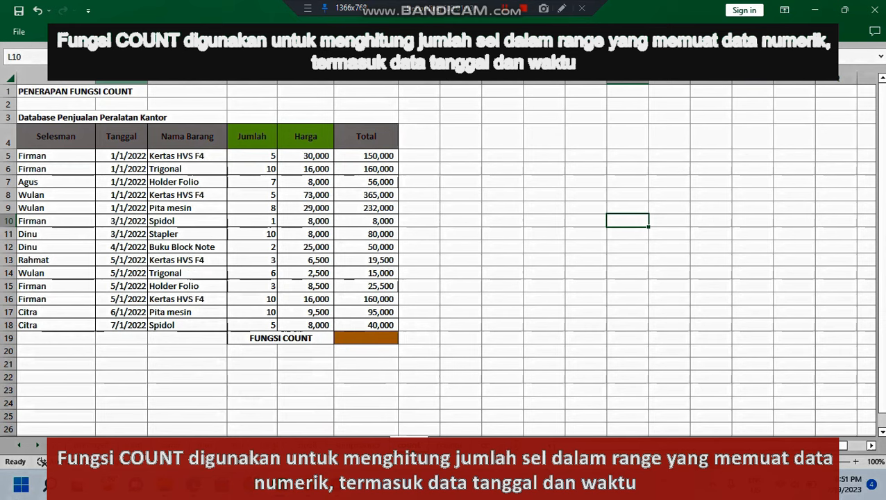
left_click(121, 77)
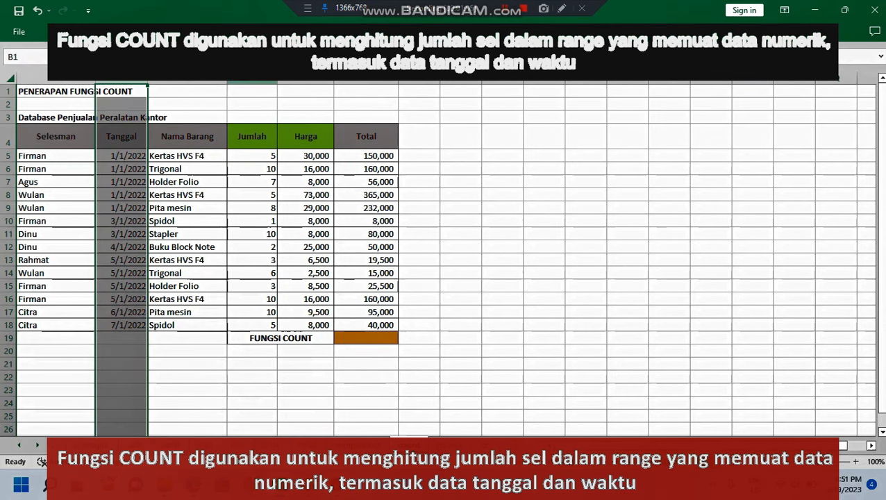
left_click(252, 78)
left_click(305, 78)
left_click(366, 77)
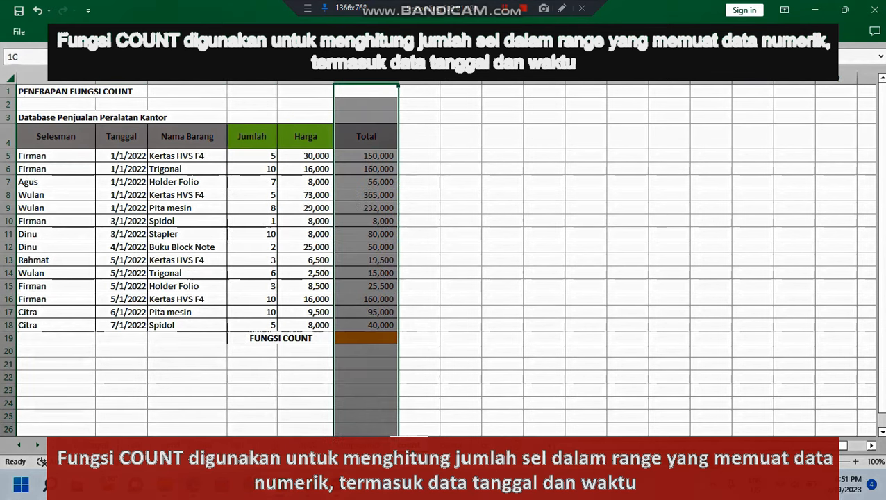
left_click(544, 182)
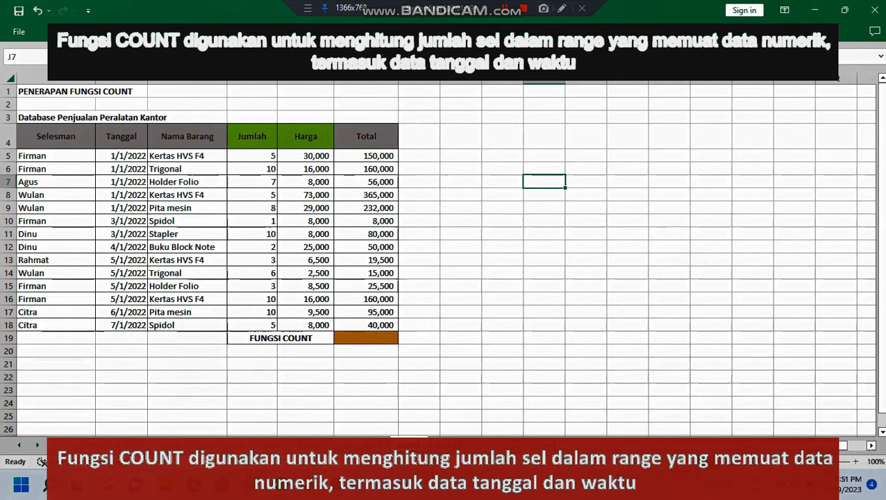
Step: Enter a COUNT formula in F19 that counts the numeric cells in the table range A5:F18
left_click(366, 338)
type("=")
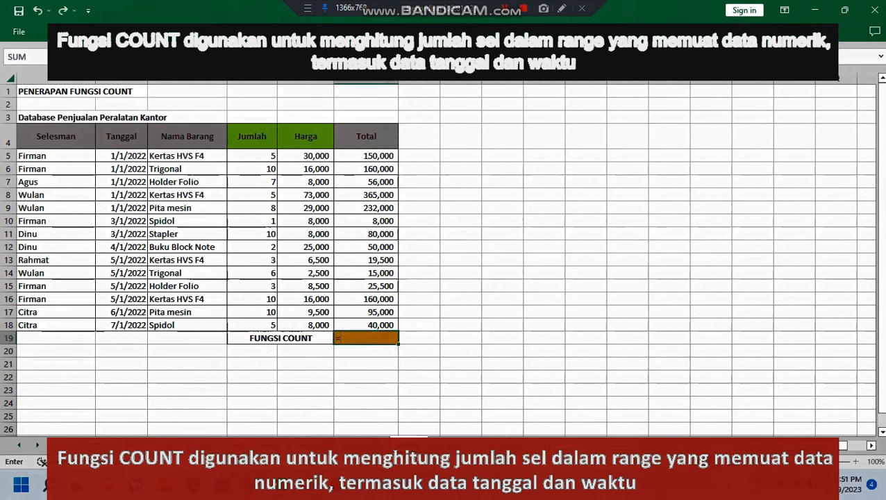
type("co")
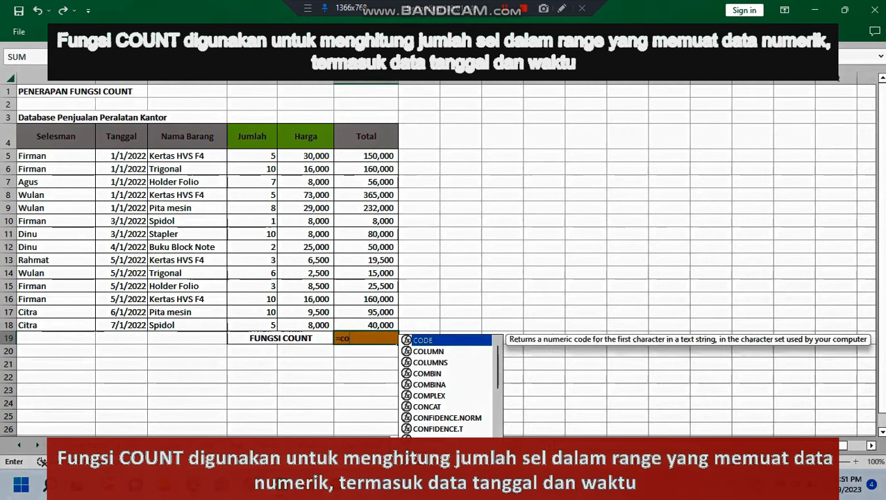
type("u")
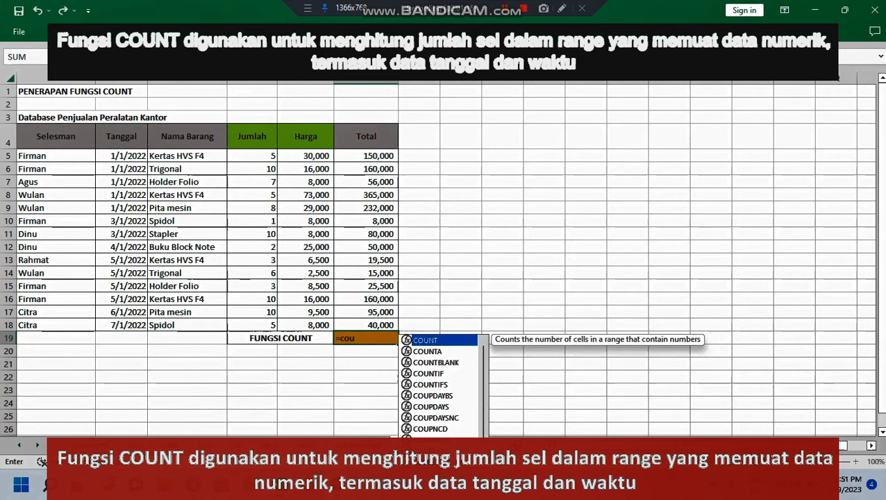
key("Tab")
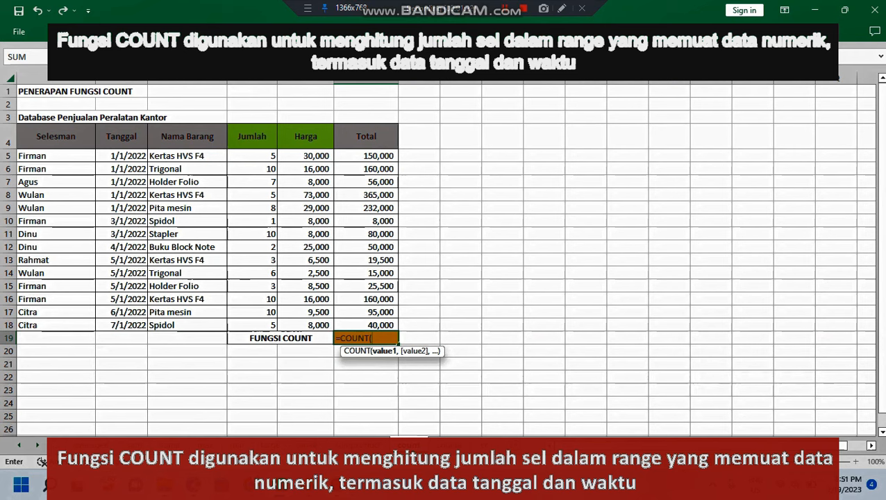
left_click_drag(28, 156, 389, 325)
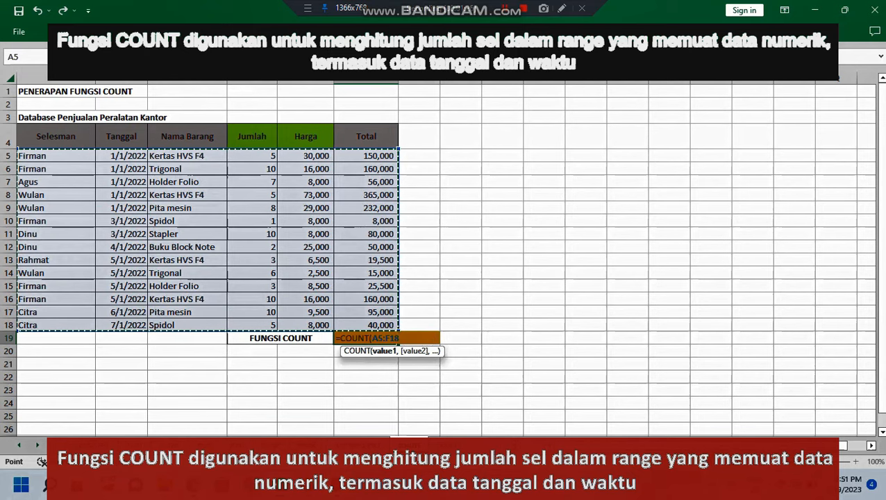
key("Return")
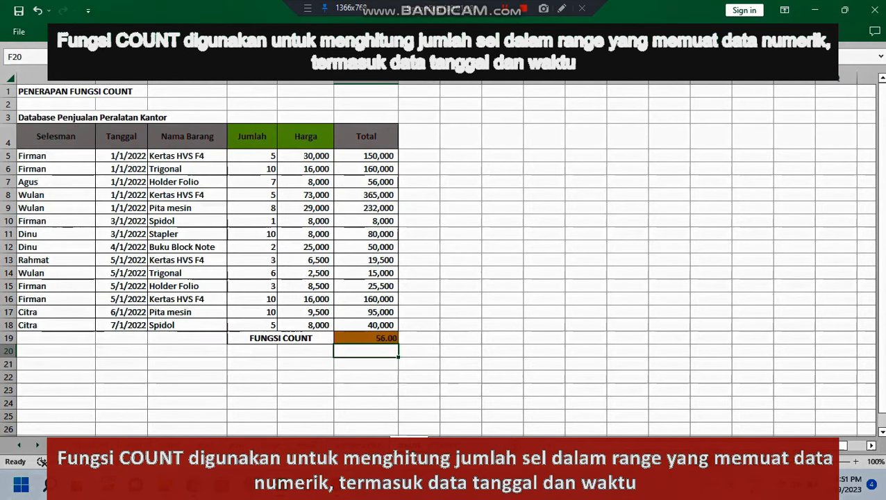
Step: Review the COUNT result in F19 against the date cells in B5:B18
left_click(502, 299)
left_click(365, 338)
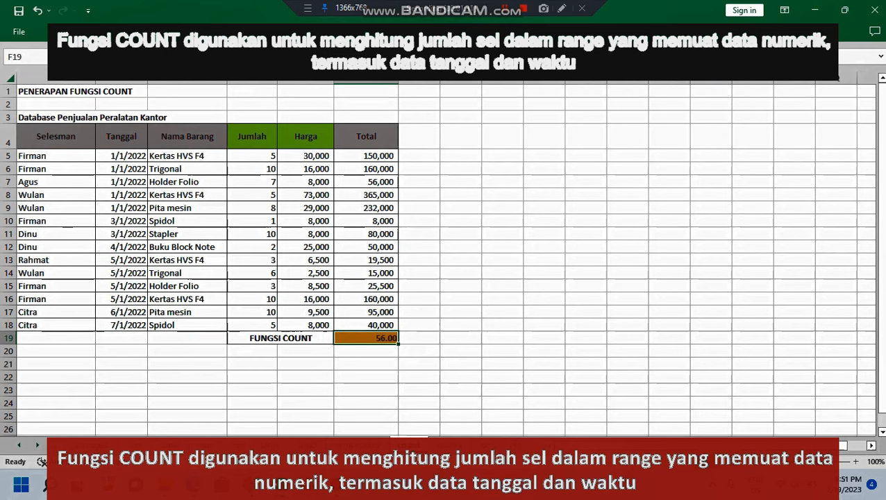
left_click(544, 286)
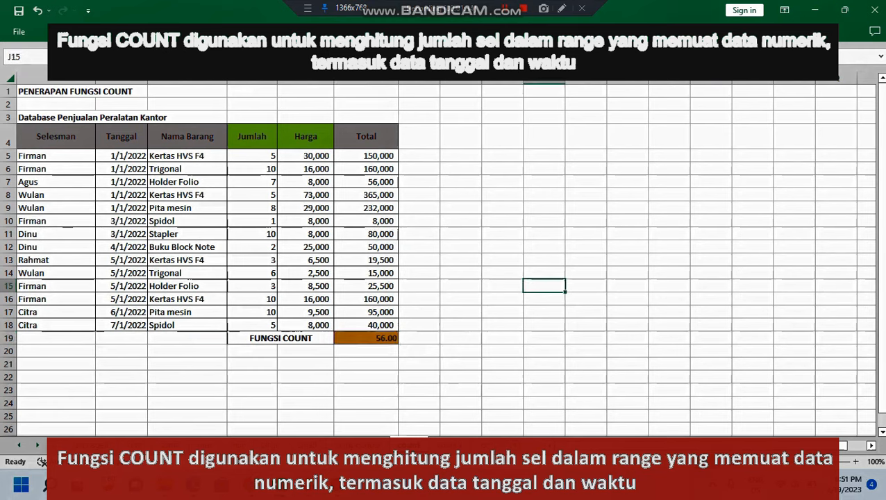
left_click_drag(121, 155, 122, 325)
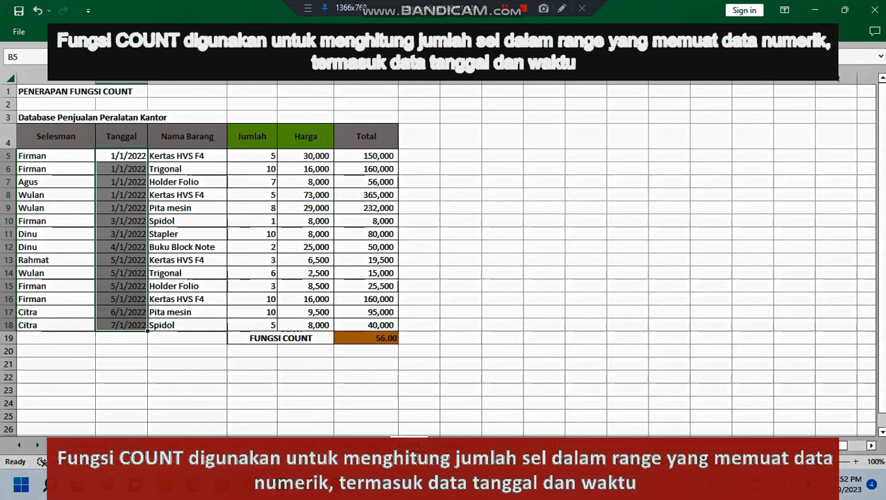
Step: Enter the check calculation =14*4 in G19, beside the COUNT result
key("Up")
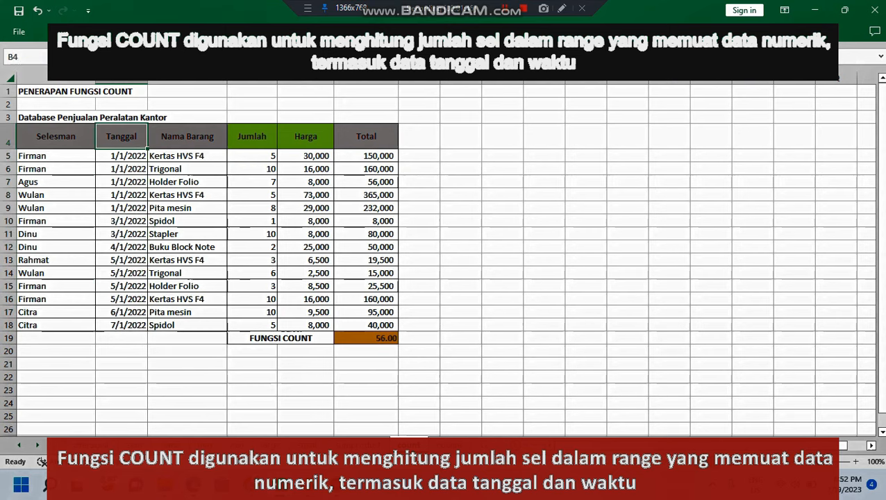
key("Right")
key("Right")
key("Right")
key("Right")
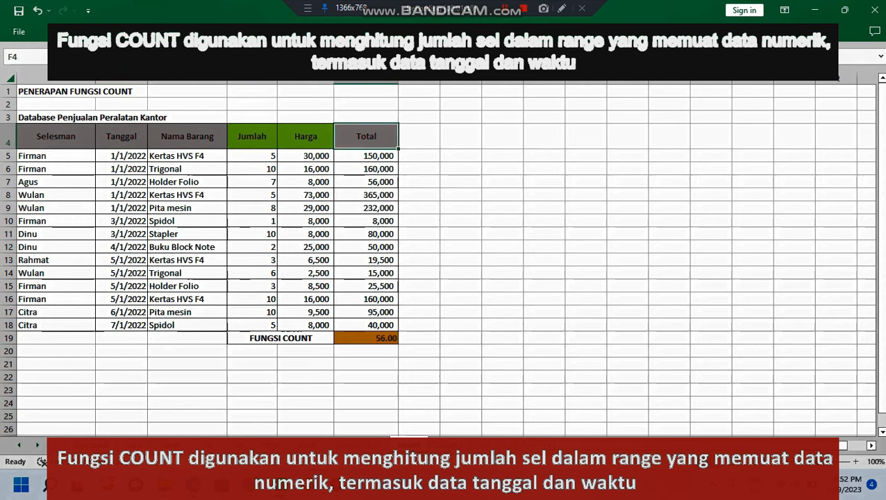
left_click(419, 338)
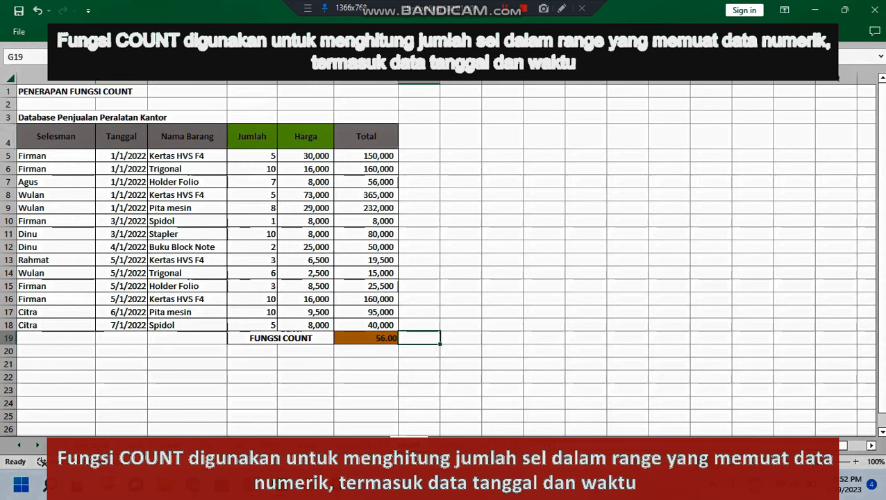
type("=14*")
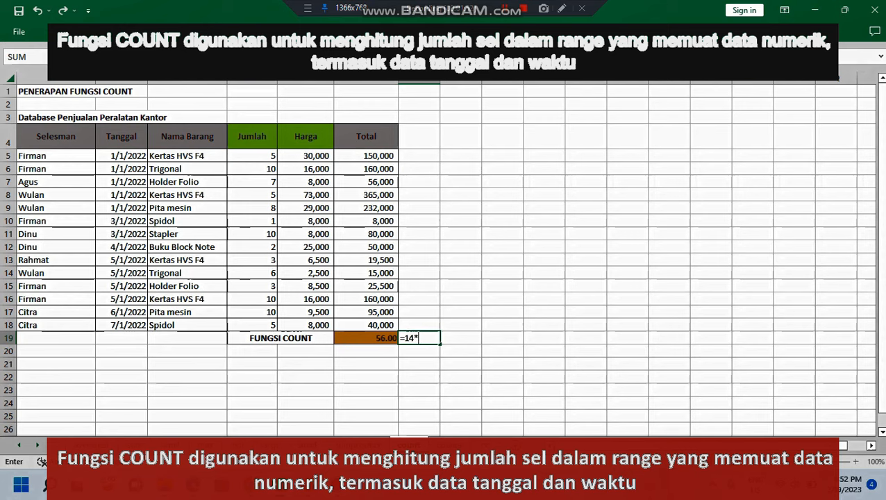
type("4")
key("Return")
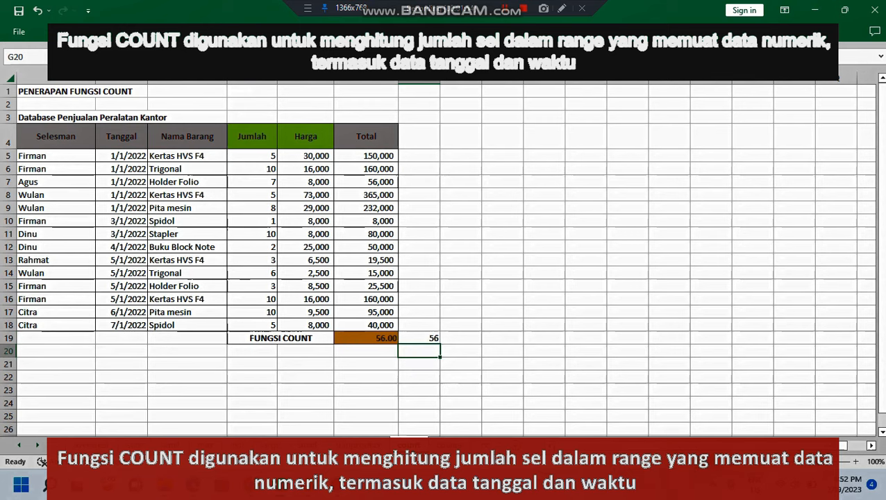
Step: Clear the COUNT formula from F19 and the check calculation from G19
key("Up")
left_click(366, 325)
key("Down")
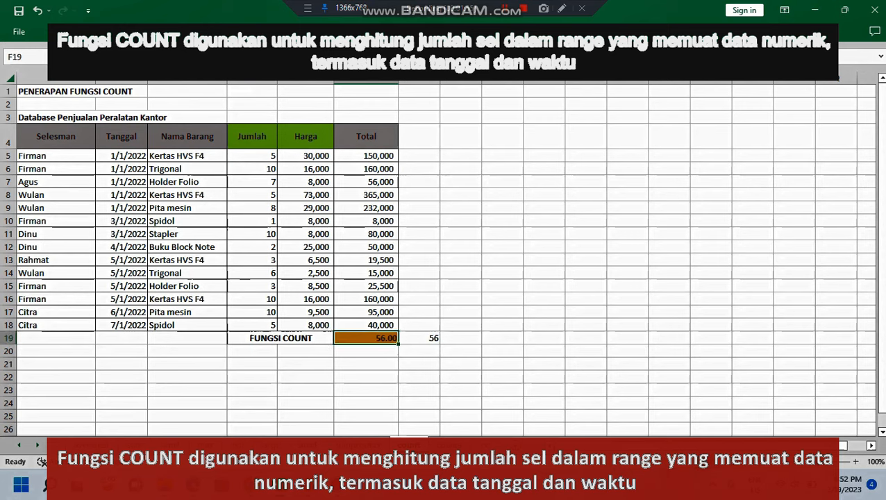
key("Delete")
left_click(419, 338)
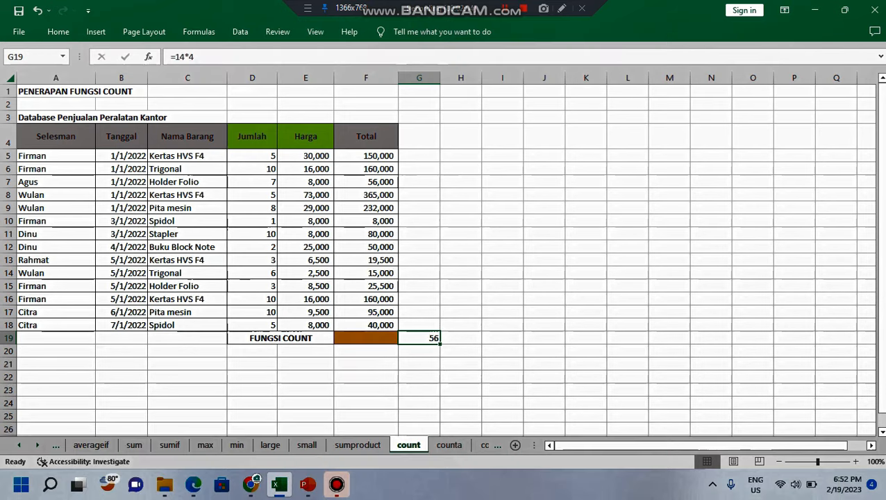
key("Delete")
Step: On the counta sheet, enter a COUNTA formula in F19 that counts the non-empty cells in A5:F18
left_click(449, 445)
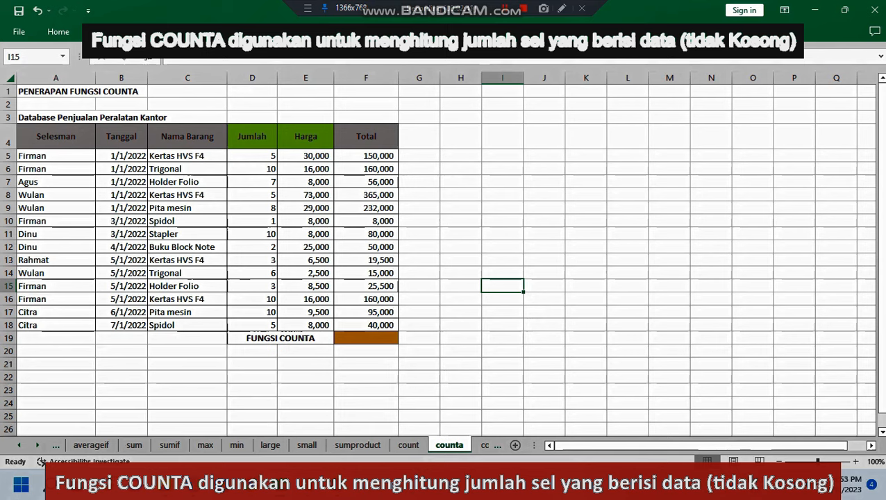
left_click(366, 338)
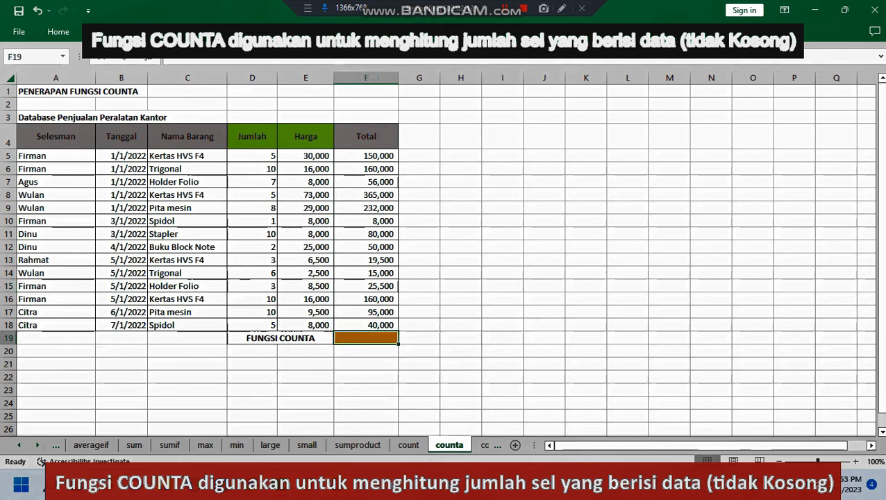
type("=c")
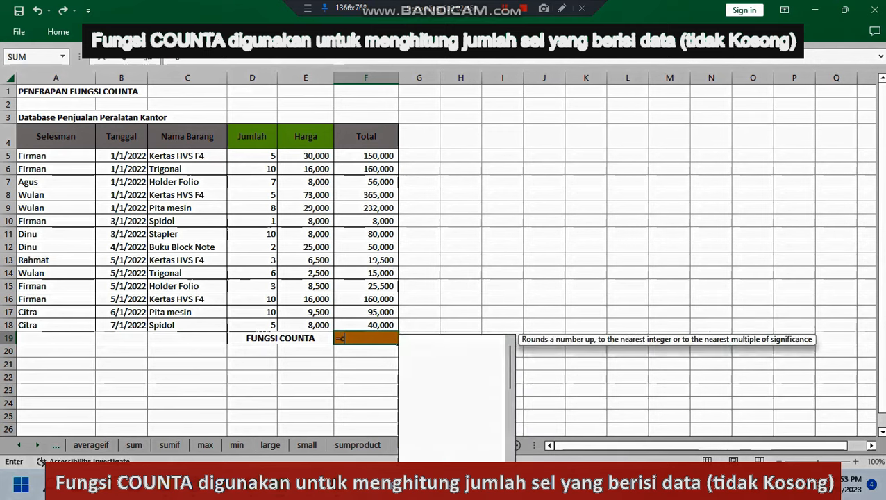
type("ou")
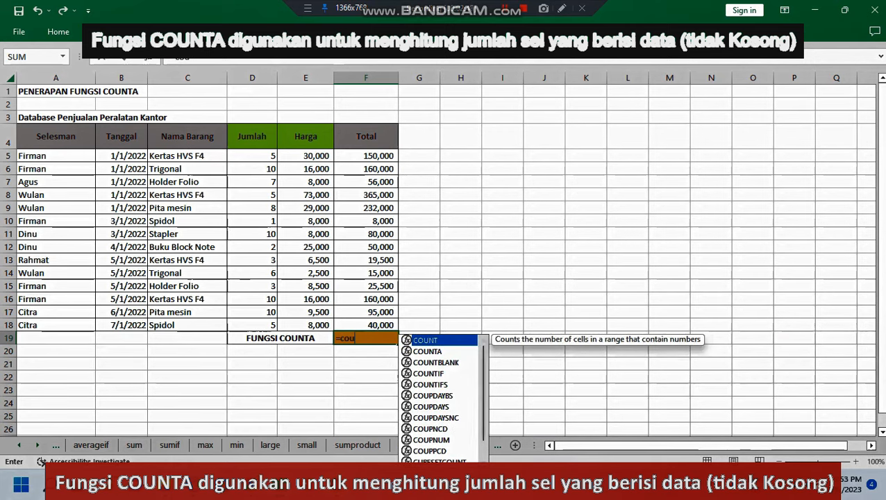
key("Down")
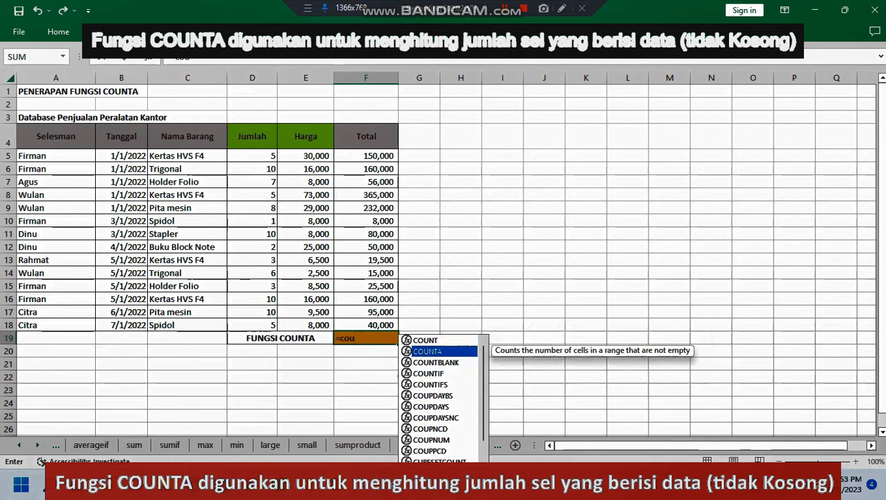
key("Tab")
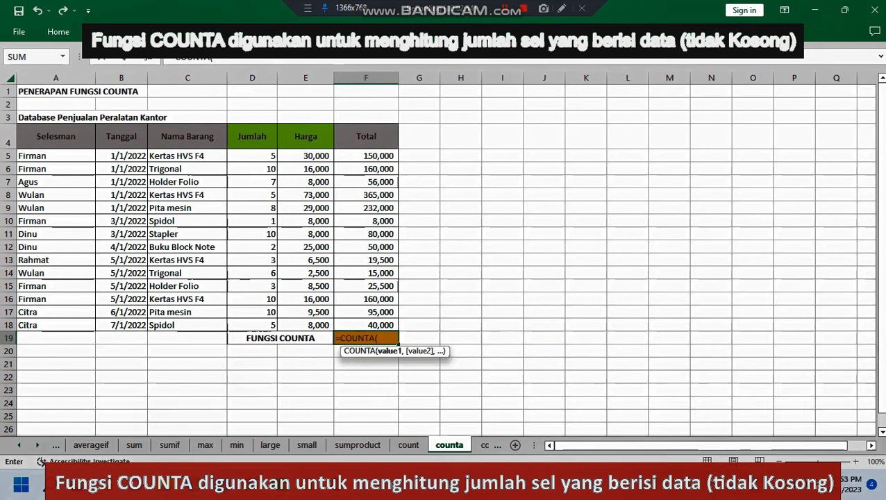
left_click_drag(42, 157, 392, 327)
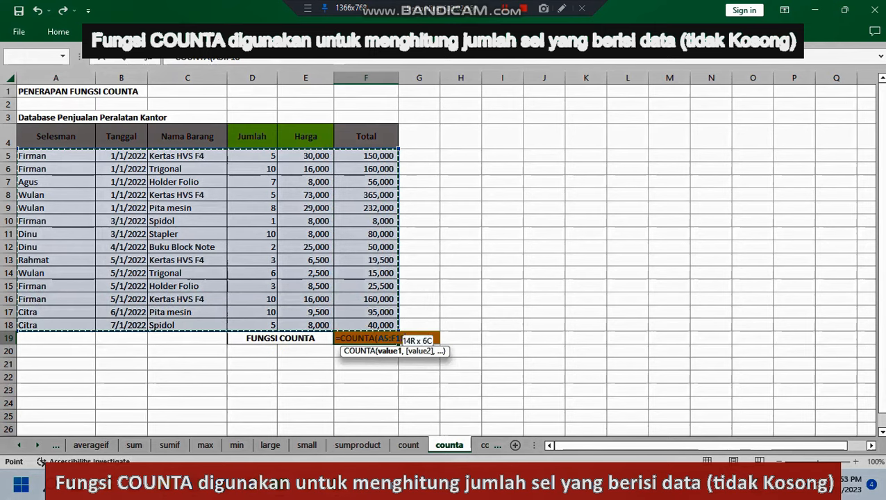
key("Return")
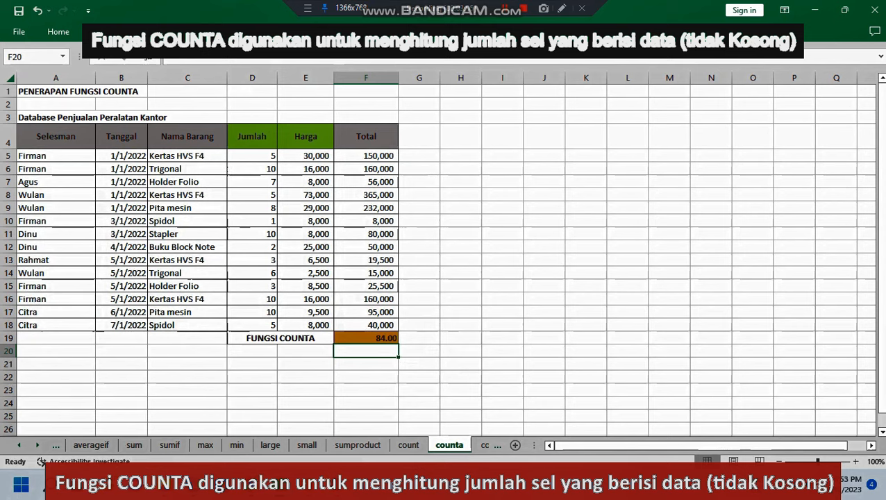
Step: Enter the check calculation =14*6 in G19, beside the COUNTA result
left_click_drag(55, 155, 367, 325)
left_click(502, 298)
left_click(418, 338)
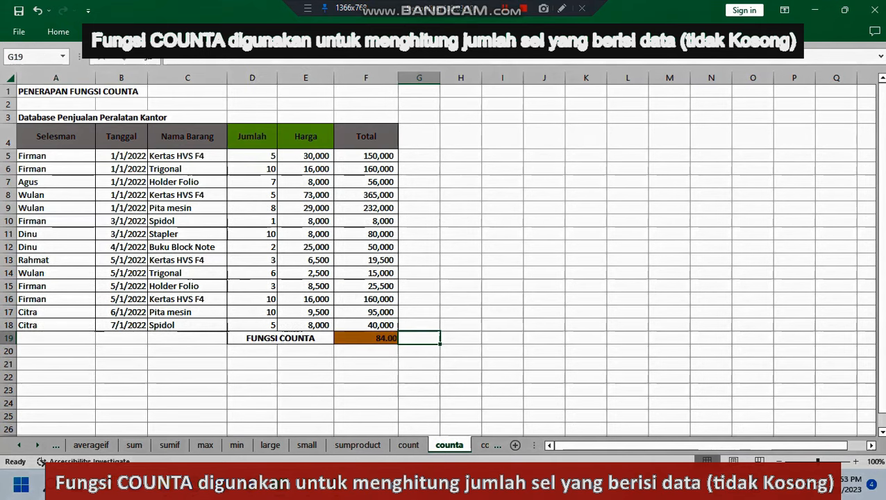
type("=")
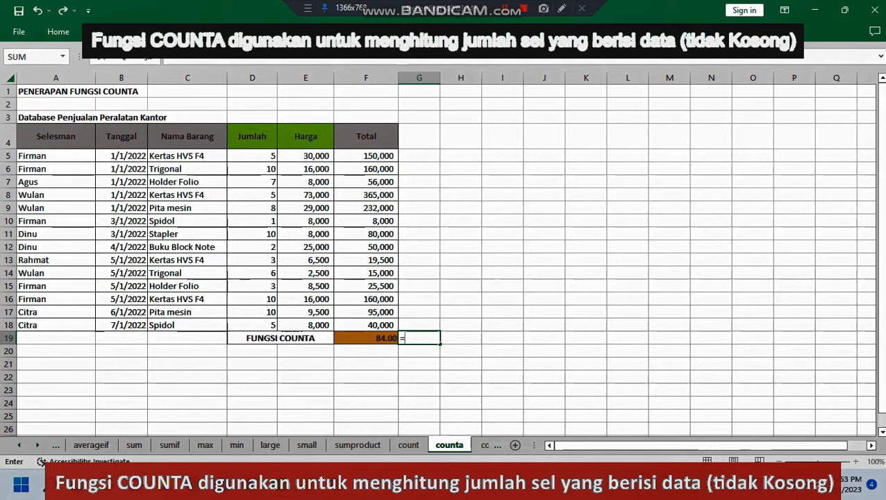
type("14*")
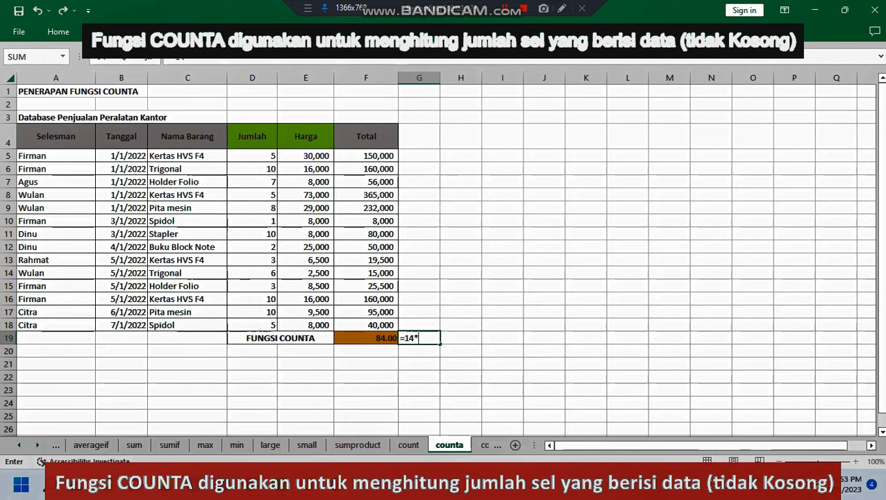
type("6")
key("Return")
Step: Clear the check calculation from G19 and look back at the count sheet for comparison
left_click(419, 338)
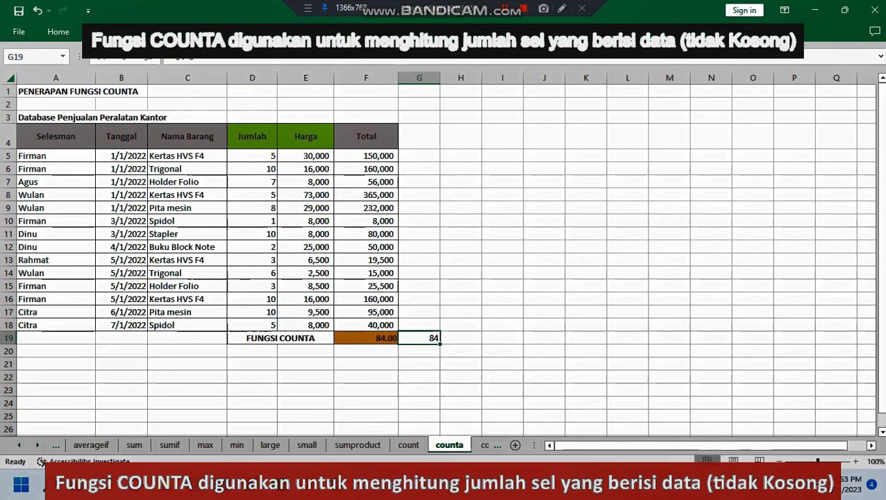
key("Delete")
left_click(408, 444)
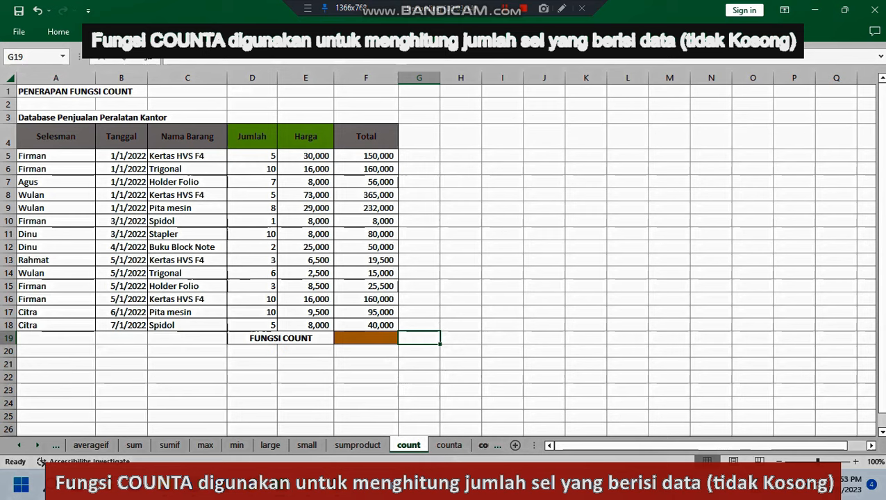
left_click(448, 445)
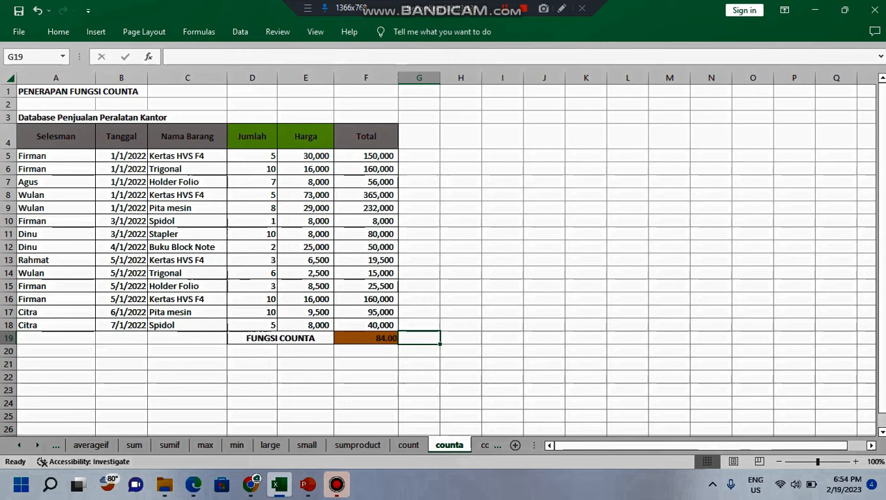
Step: On the COUNTBLANK sheet, enter a COUNTBLANK formula in F19 that counts the empty cells in A5:F18
key("ctrl+Page_Down")
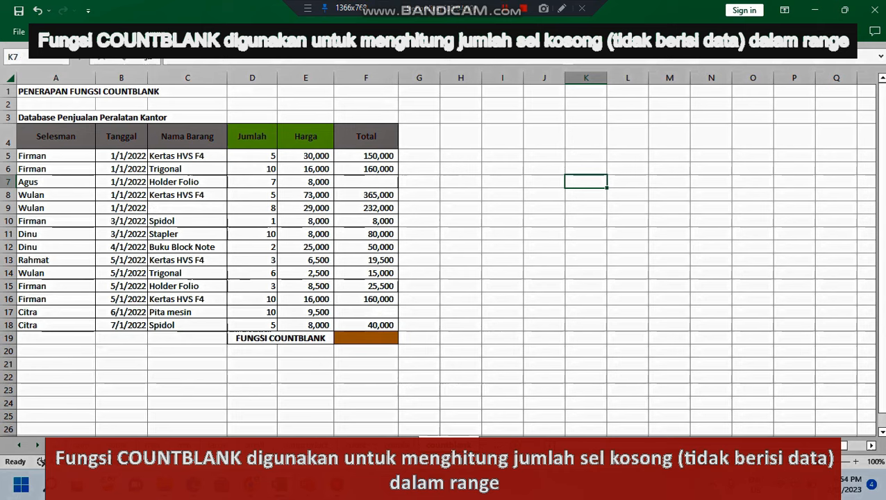
left_click(502, 273)
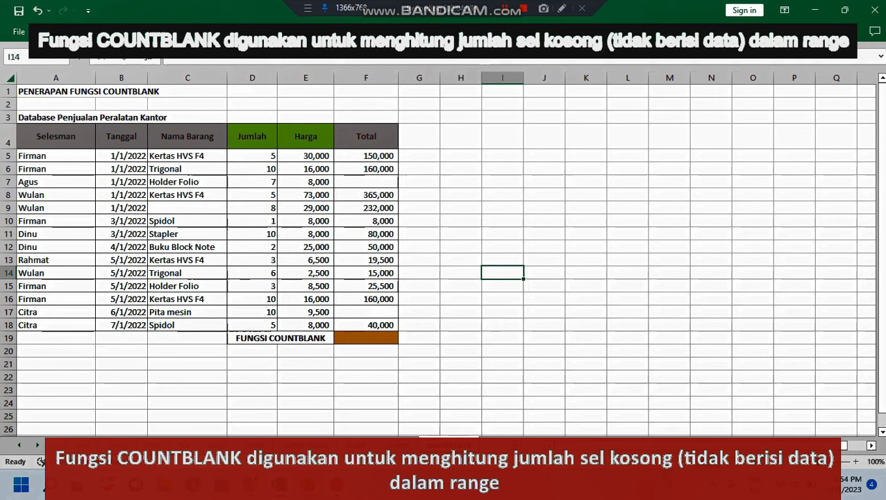
left_click(503, 351)
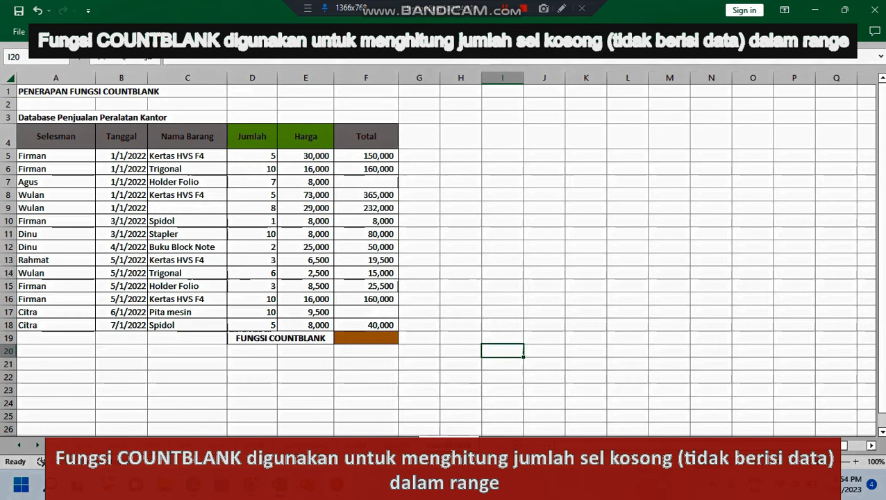
left_click(366, 338)
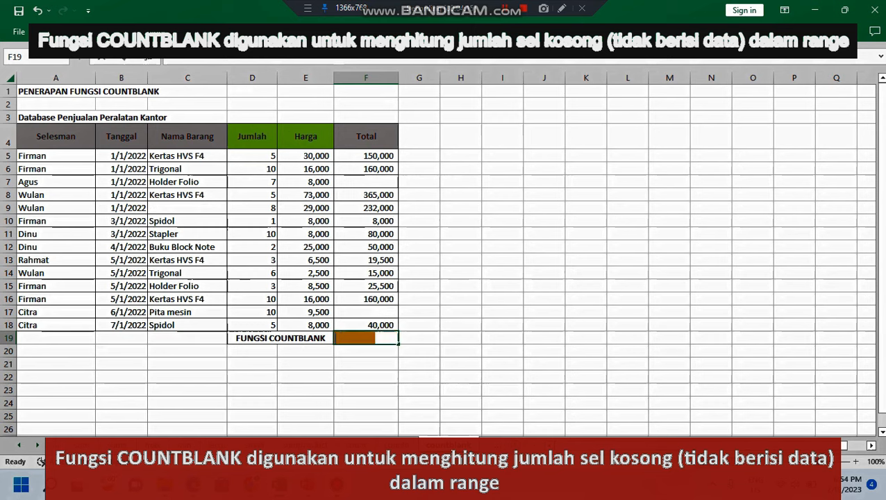
type("=cont")
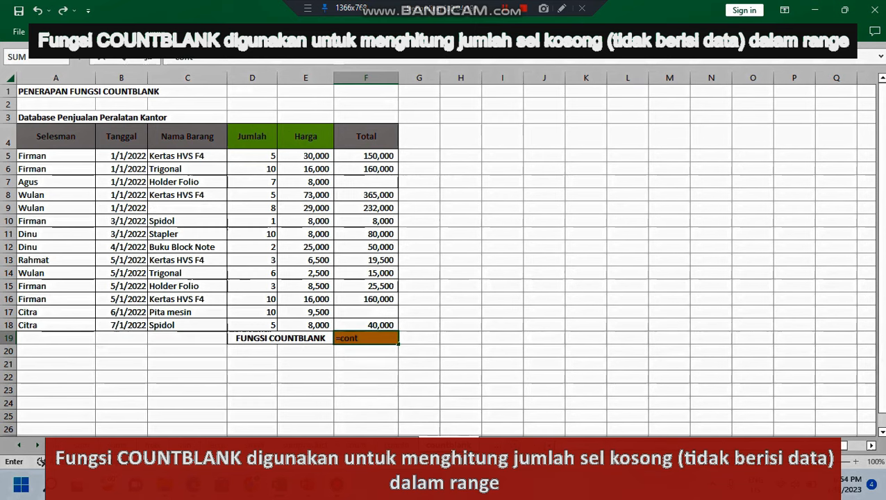
key("BackSpace")
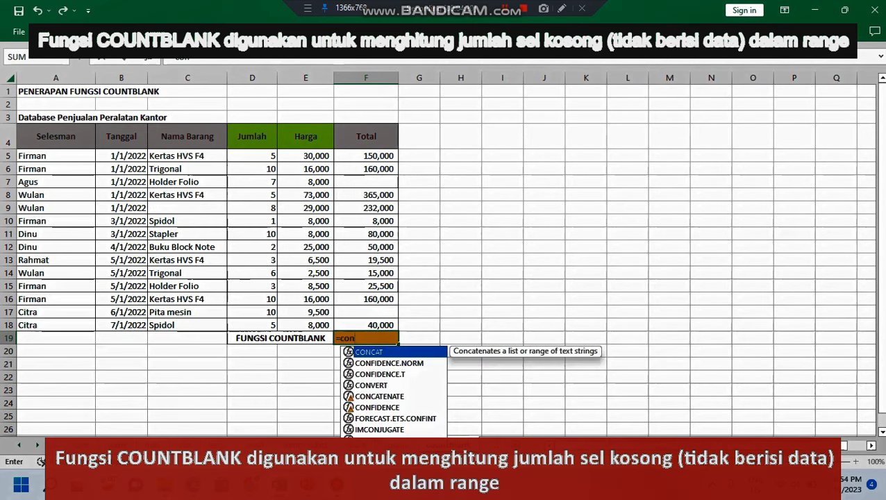
key("BackSpace")
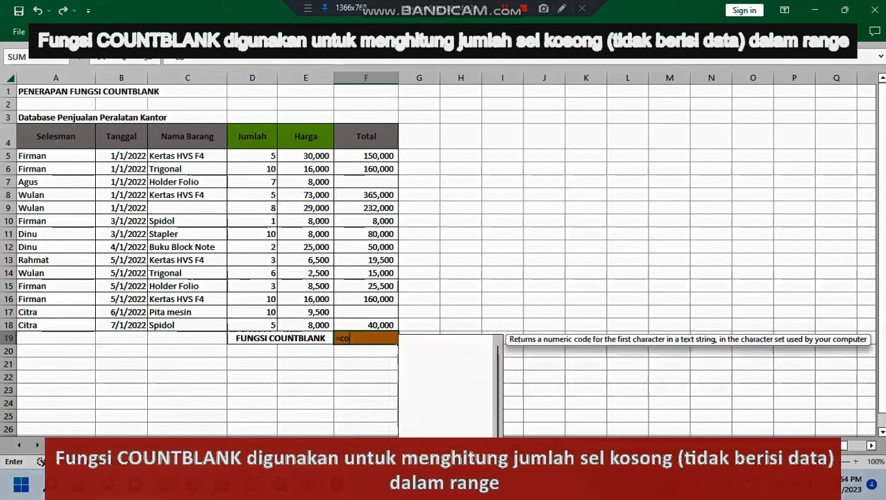
type("unt")
key("Down")
key("Down")
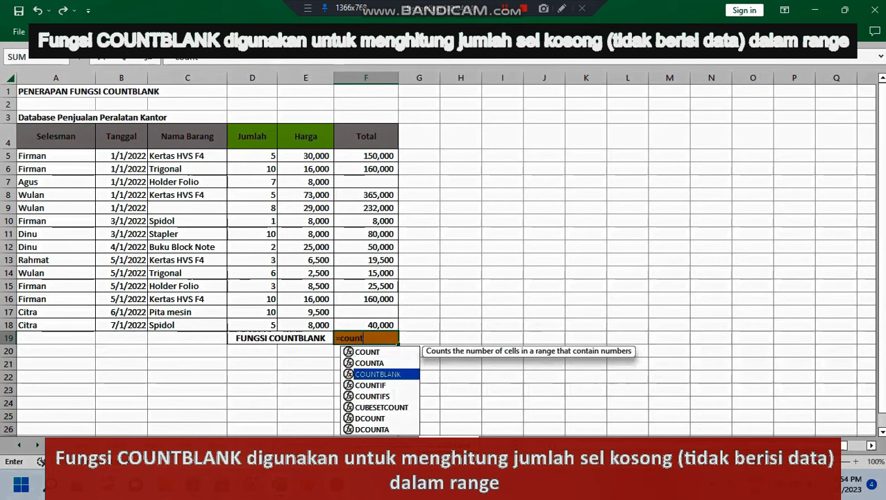
key("Tab")
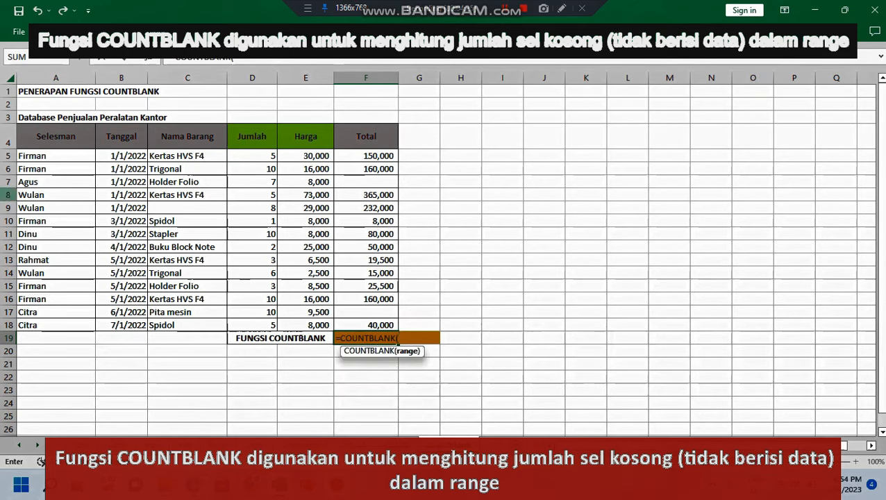
left_click_drag(28, 156, 368, 325)
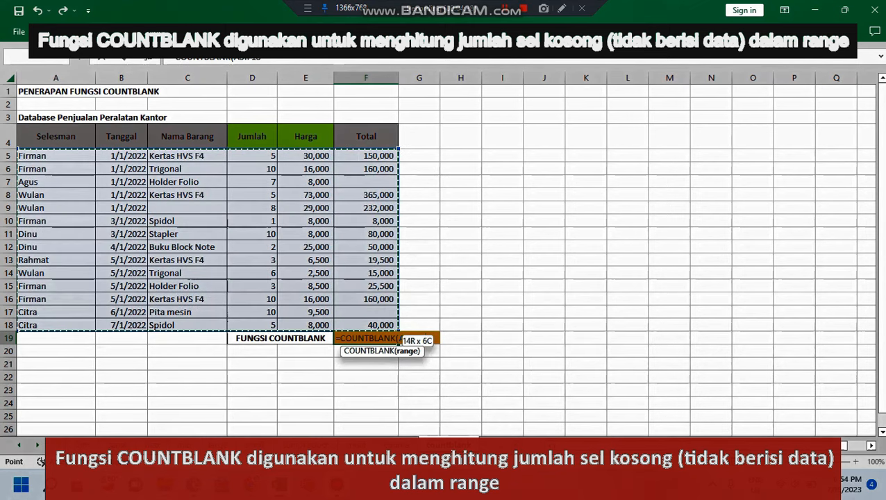
key("Return")
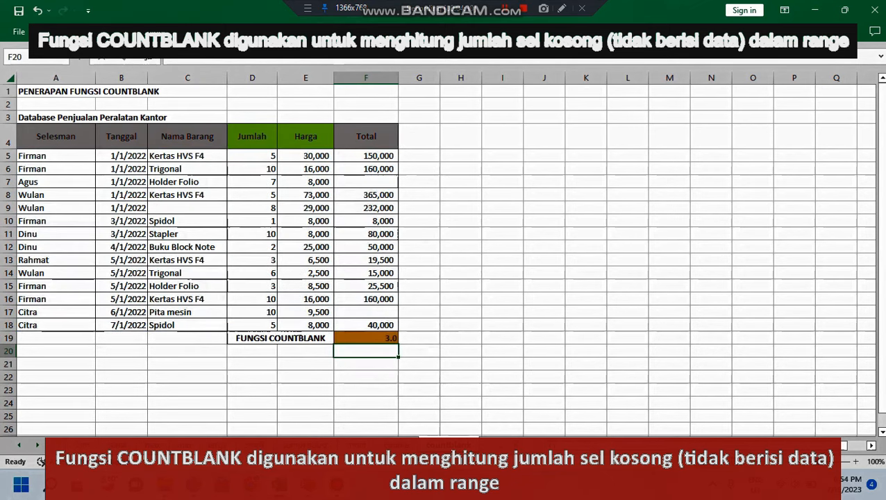
Step: Check the empty cells C9, F7 and F17 against the COUNTBLANK result on the countblank sheet
left_click(502, 351)
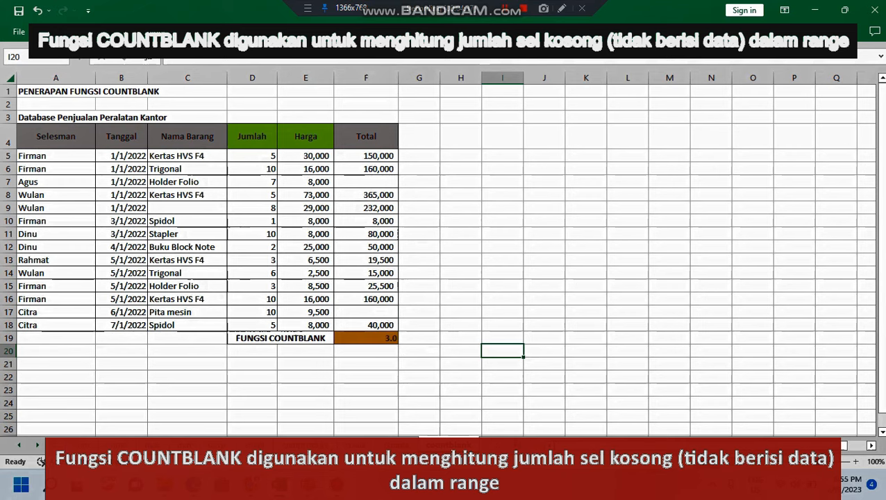
left_click(502, 286)
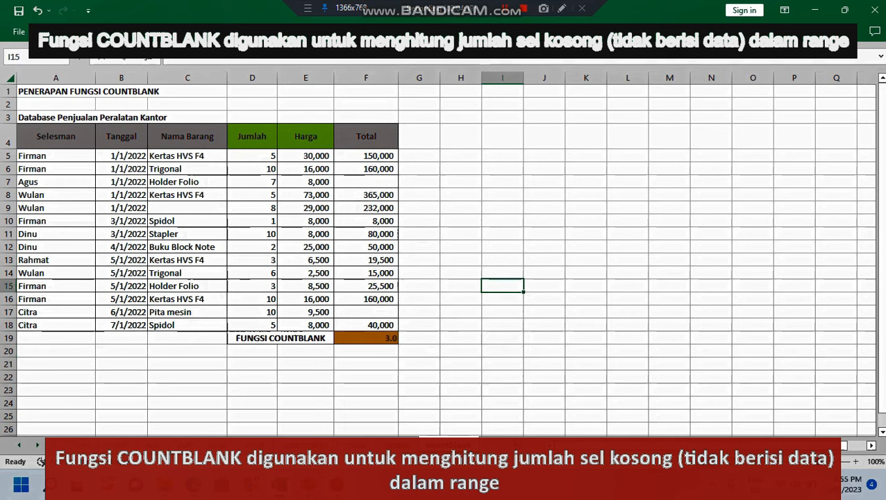
left_click(187, 208)
left_click(365, 182)
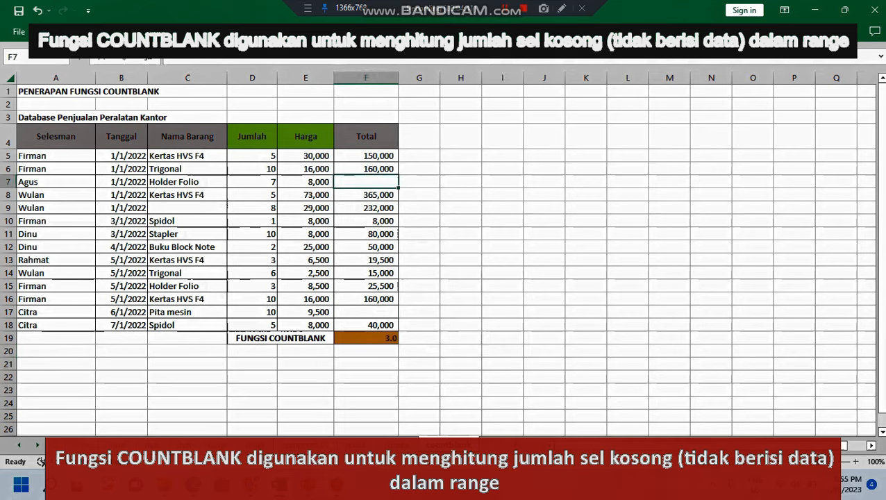
left_click(366, 312)
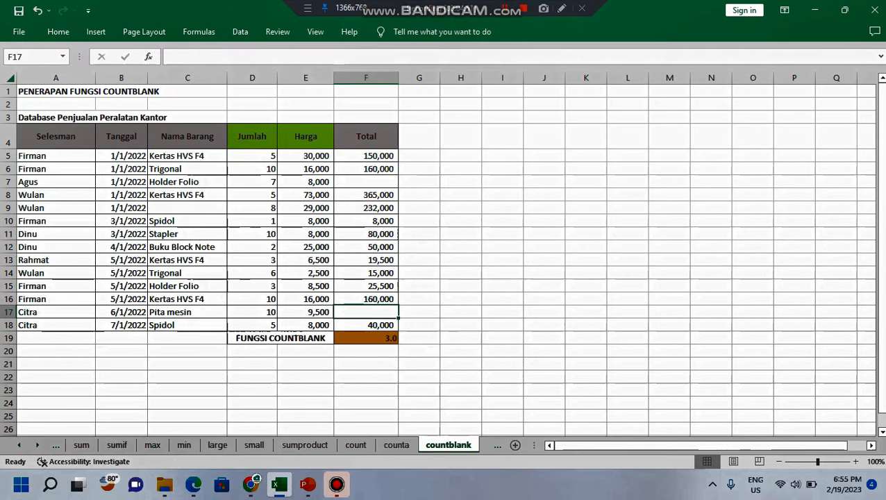
Step: On the countIF sheet, enter a COUNTIF formula in F20 that counts the cells in A5:F18 matching the criterion in F19
key("ctrl+Page_Down")
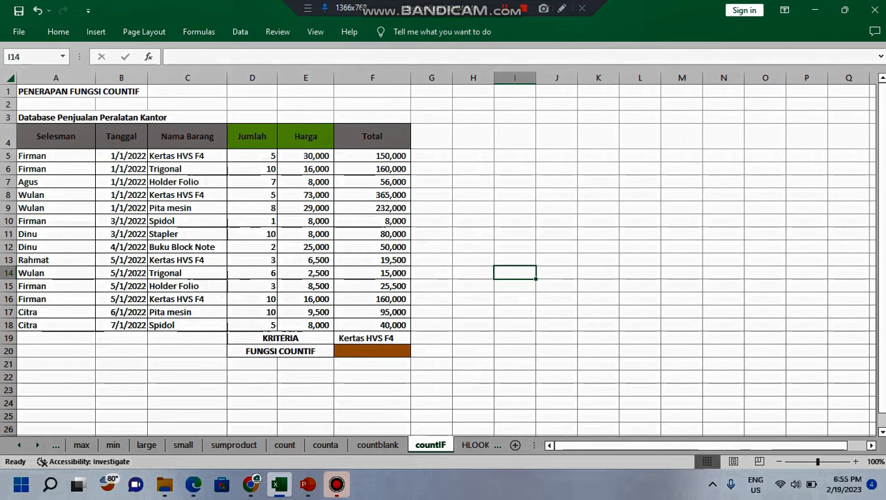
left_click(597, 338)
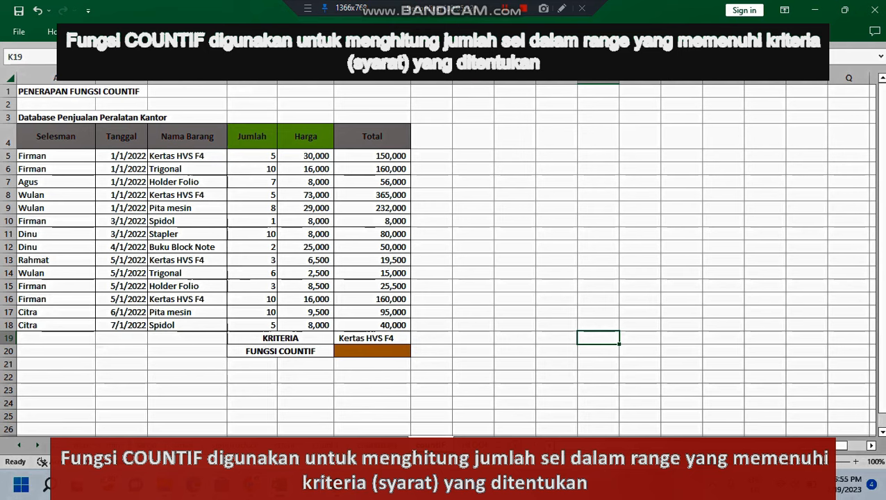
left_click(372, 338)
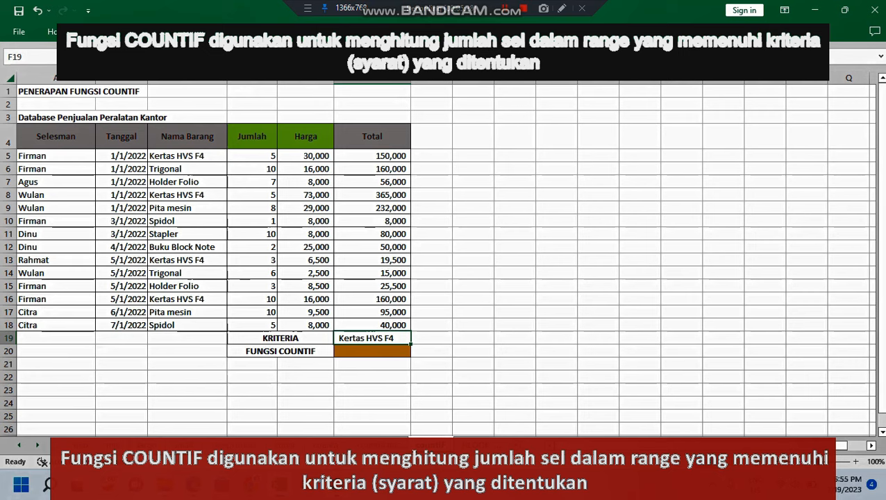
left_click(372, 351)
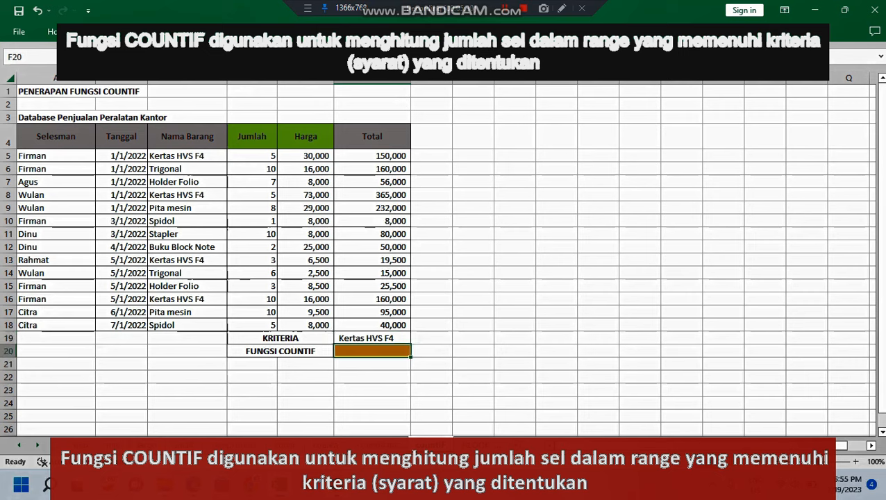
type("=c")
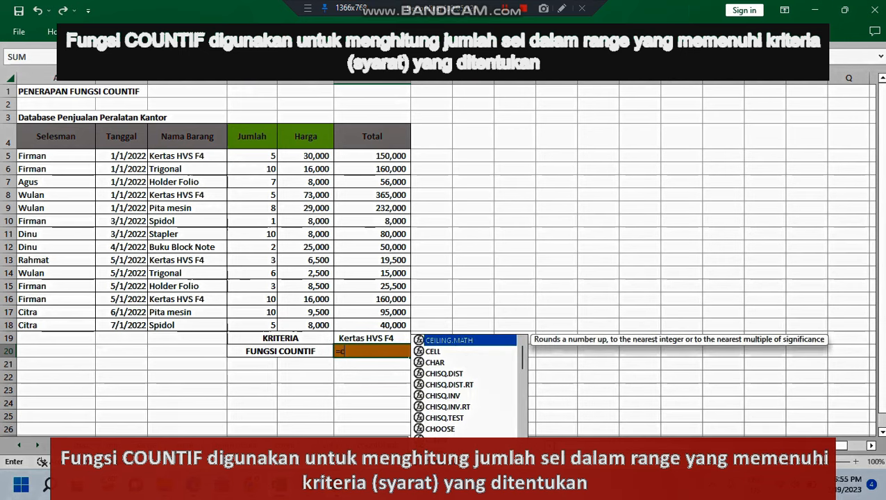
type("ou")
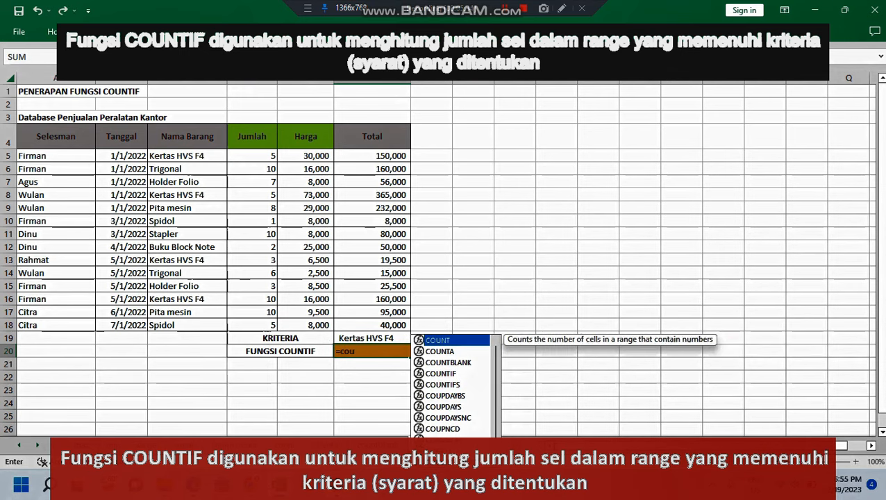
key("Down")
key("Down")
key("Down")
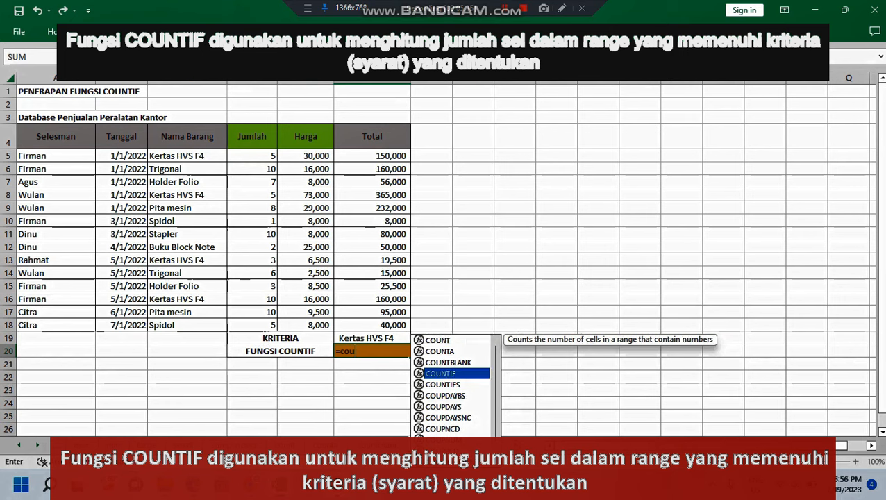
key("Tab")
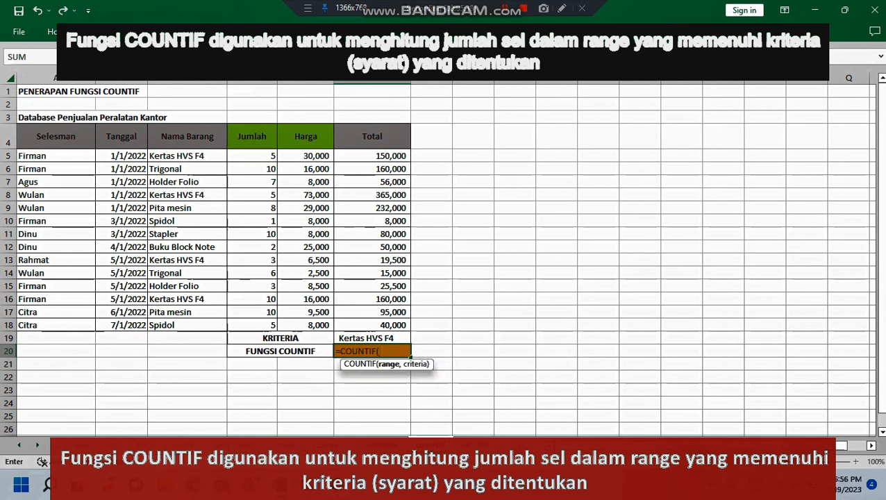
left_click_drag(31, 156, 408, 326)
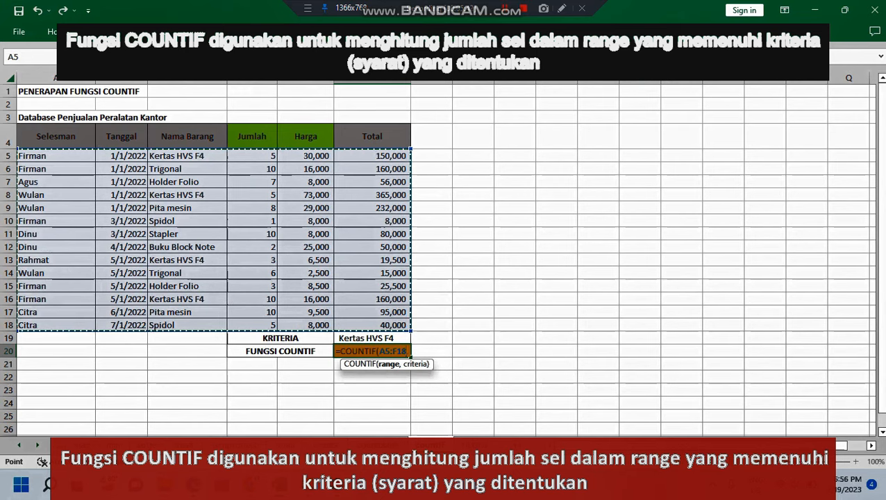
type(",")
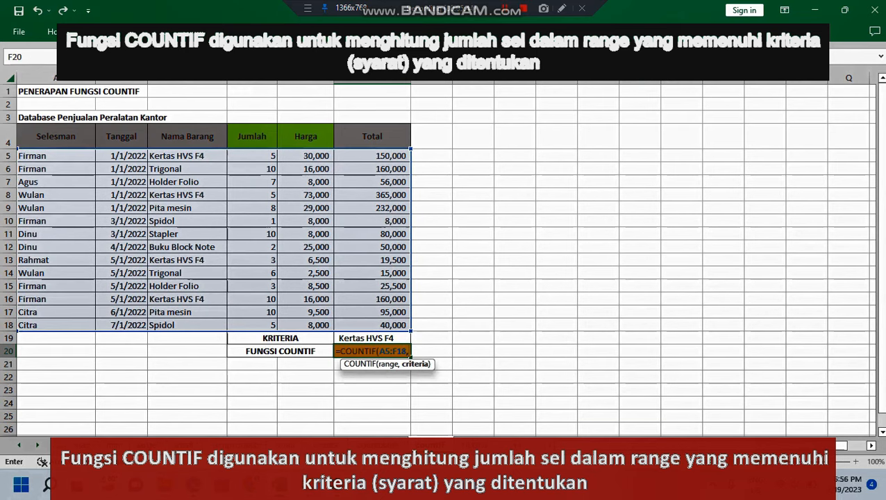
key("Up")
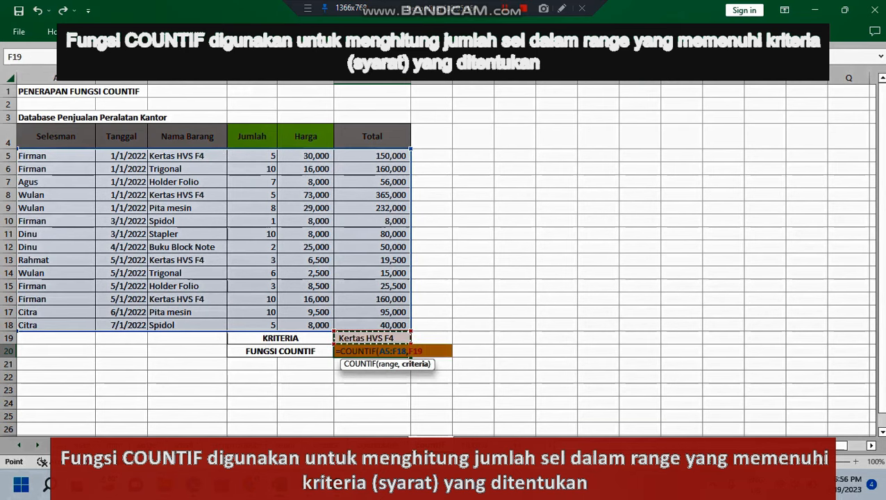
key("Return")
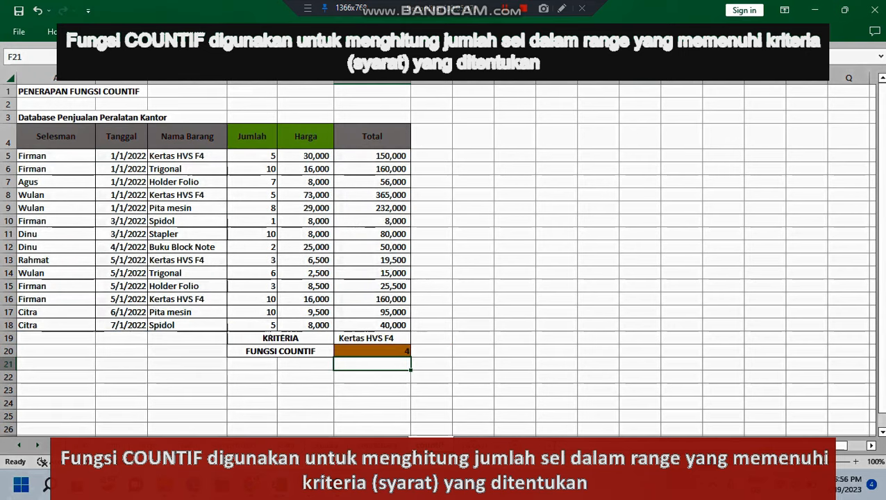
Step: Check the Kertas HVS F4 entries in C5, C8, C13 and C16 against the COUNTIF result
left_click(597, 298)
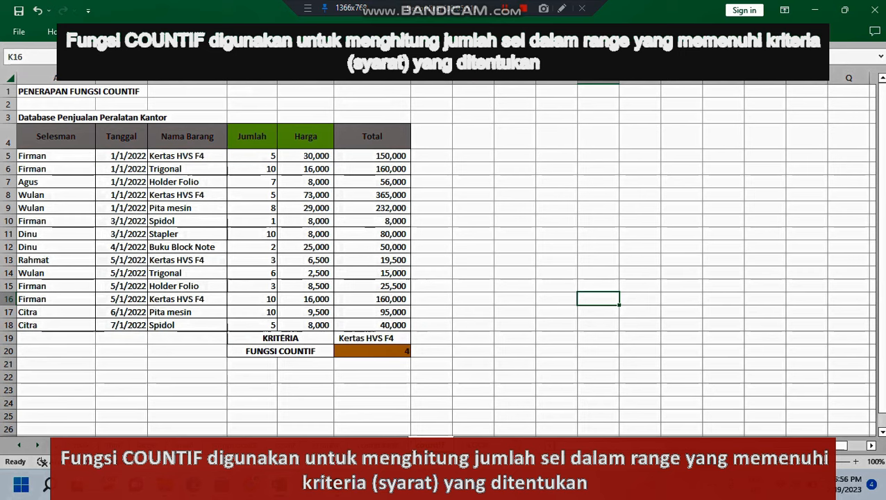
left_click(514, 351)
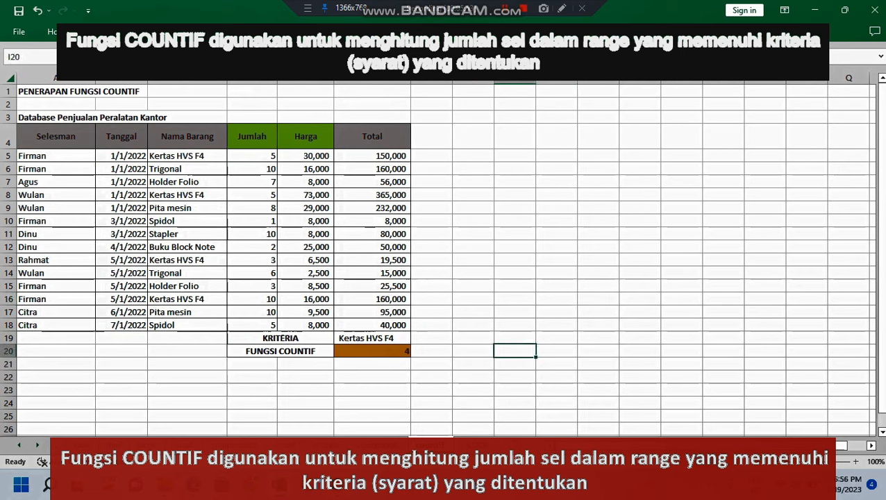
left_click(187, 156)
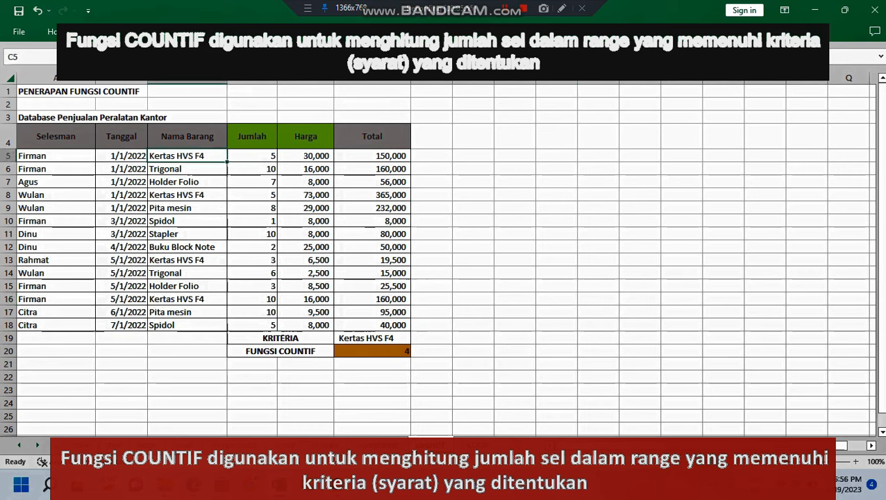
left_click(187, 195)
left_click(186, 260)
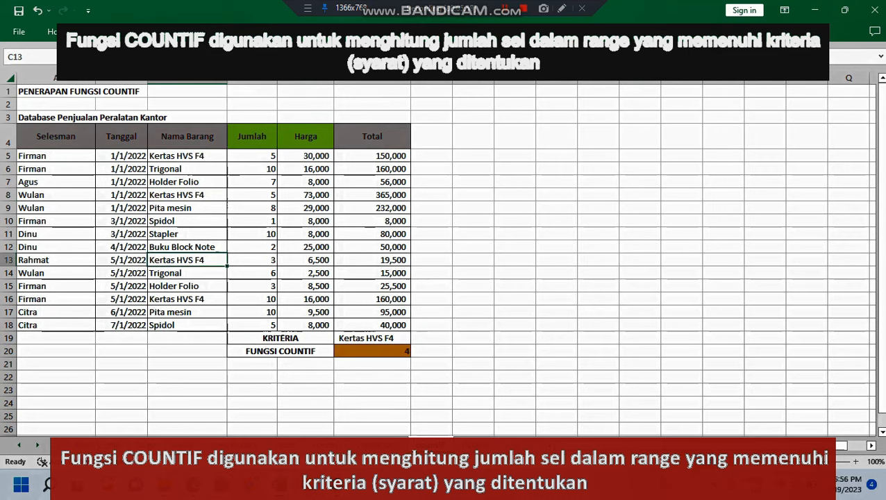
left_click(187, 300)
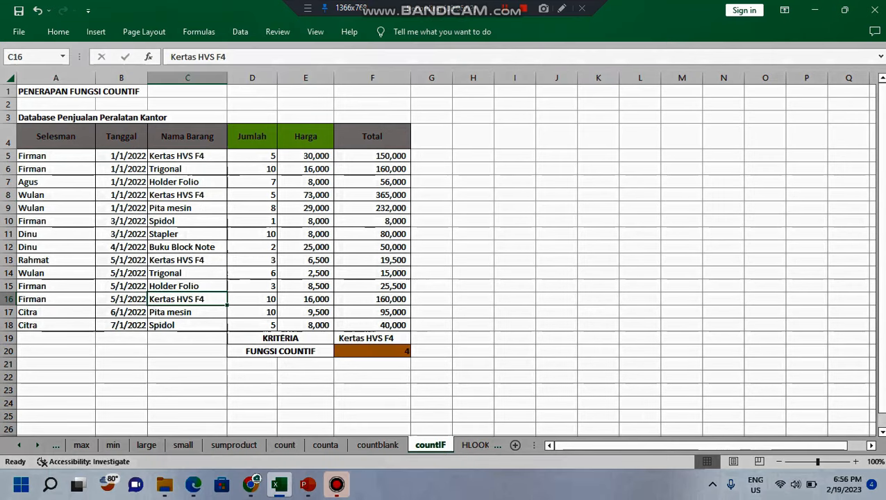
left_click(515, 195)
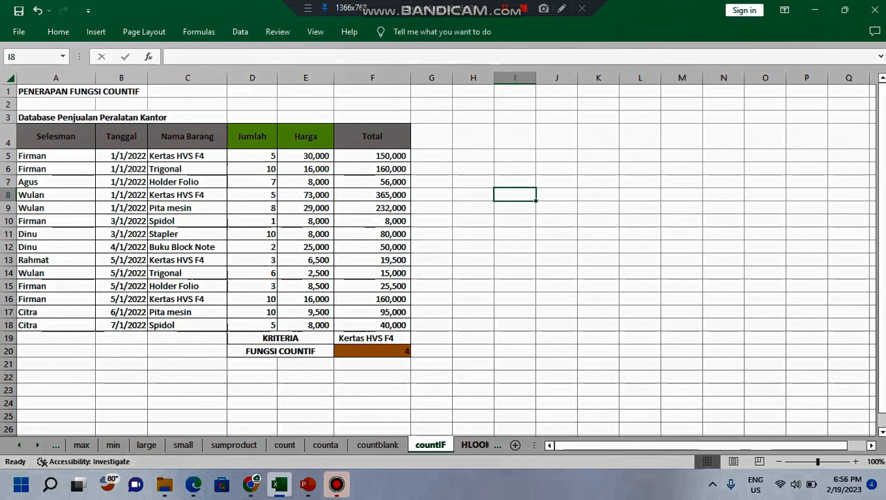
Step: Look through the HLOOKUP, VLOOKUP and LOOKUP sheets and return to the HLOOKUP sheet
left_click(476, 445)
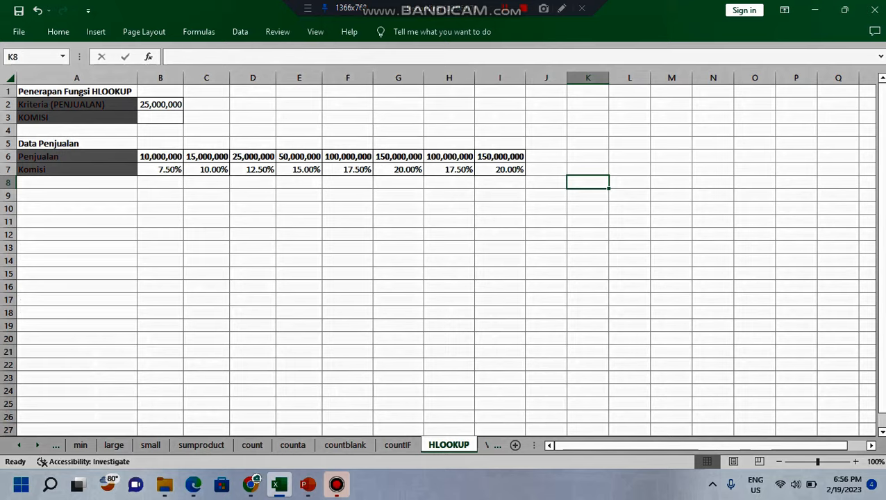
left_click(485, 445)
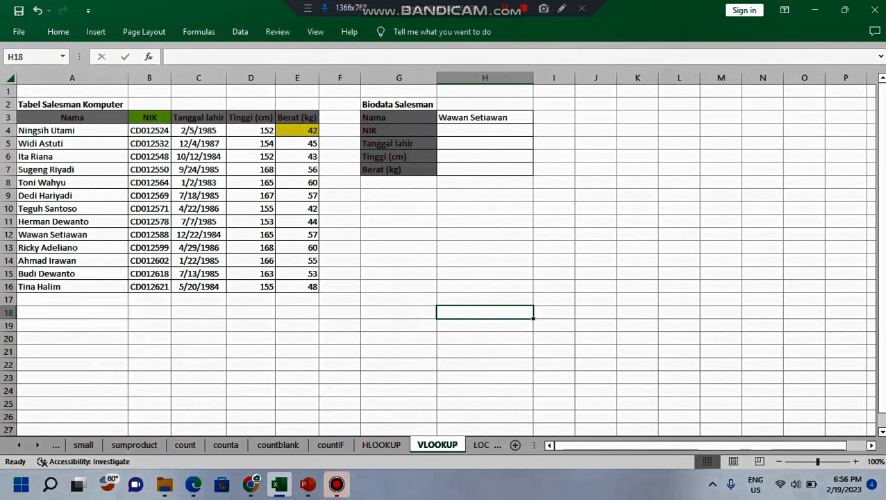
left_click(483, 444)
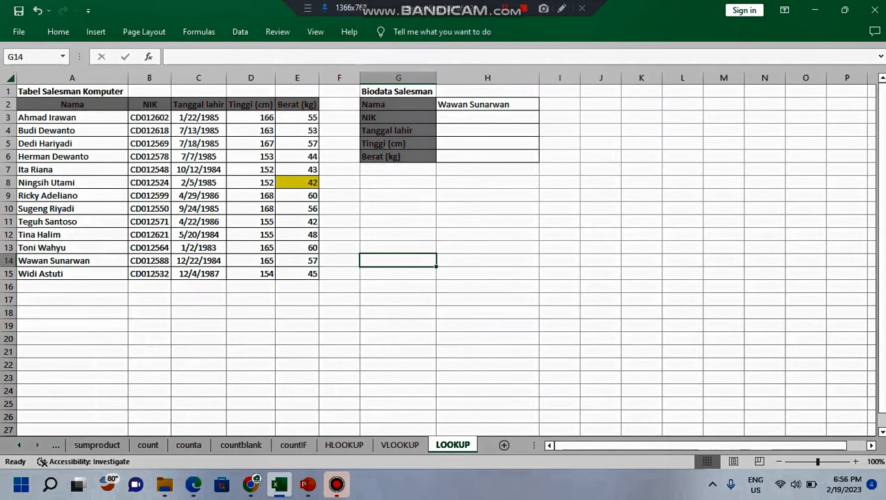
left_click(344, 445)
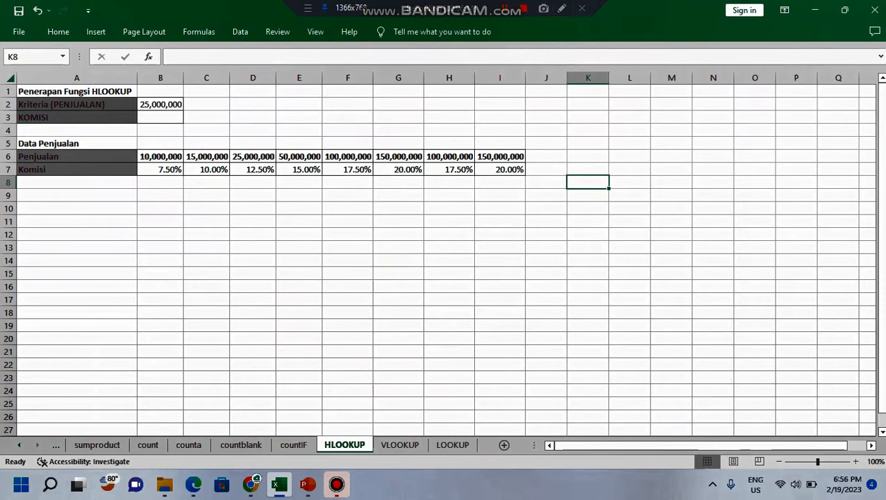
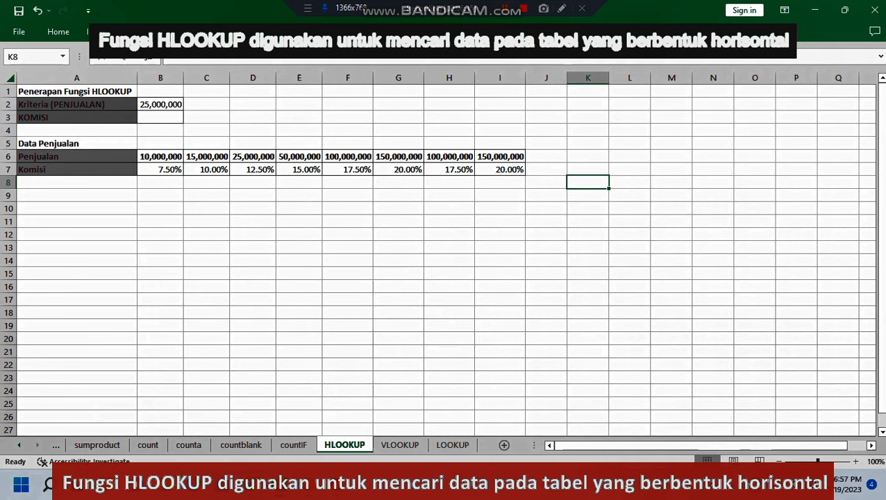
Step: In B3, enter an HLOOKUP formula that looks up B2 in B6:I7 and returns row 2 with range lookup 0
left_click(77, 104)
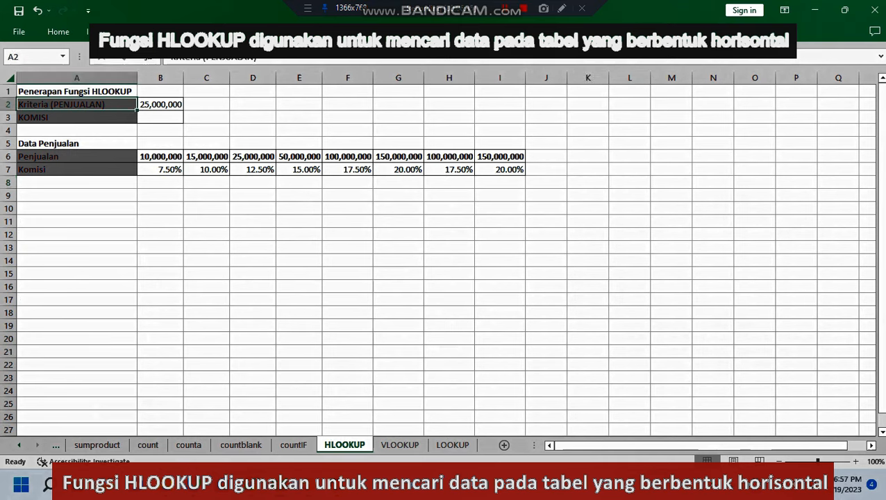
left_click(160, 104)
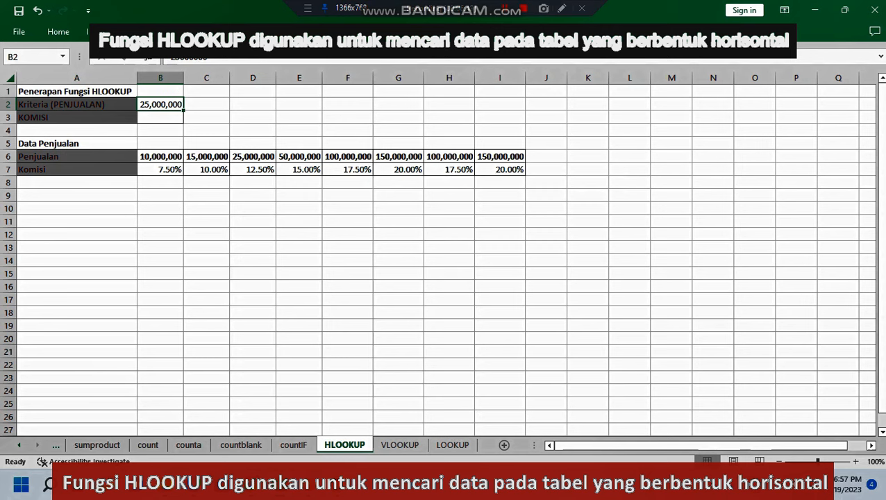
left_click(161, 117)
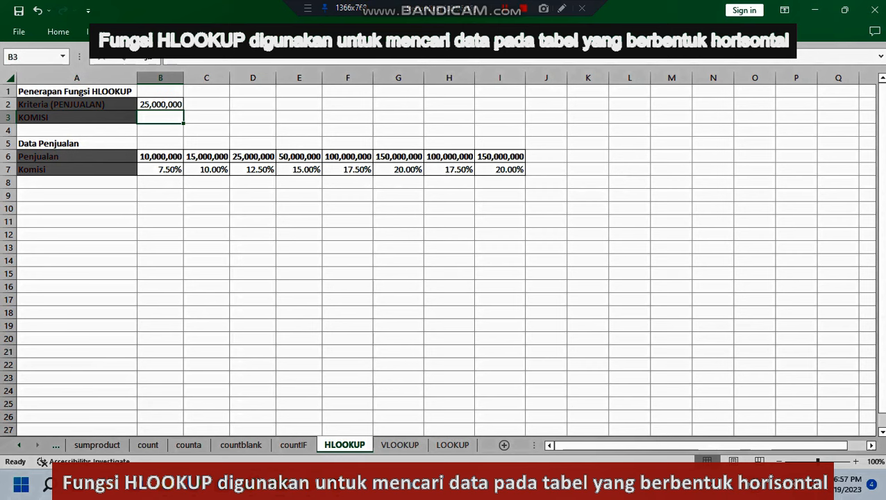
type("=")
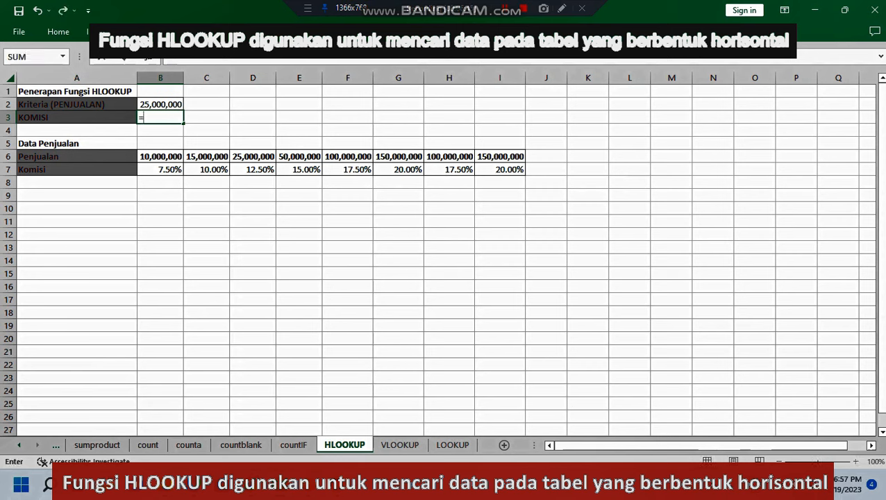
type("hl")
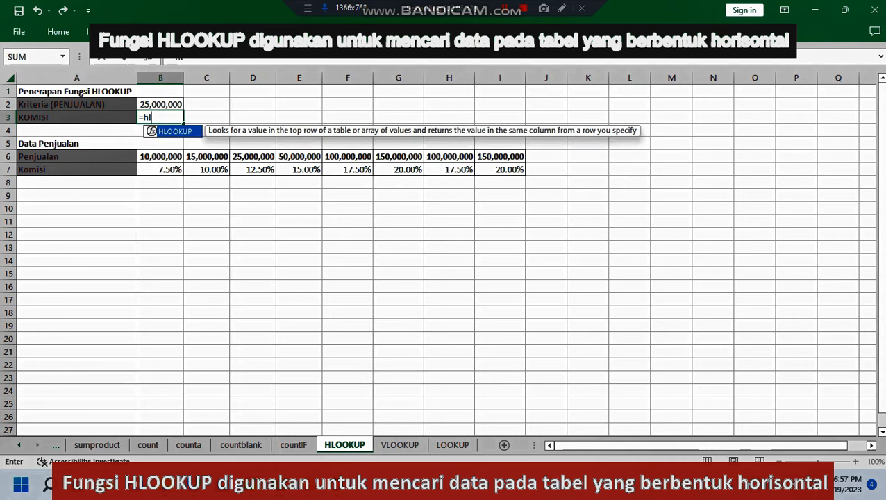
key("Tab")
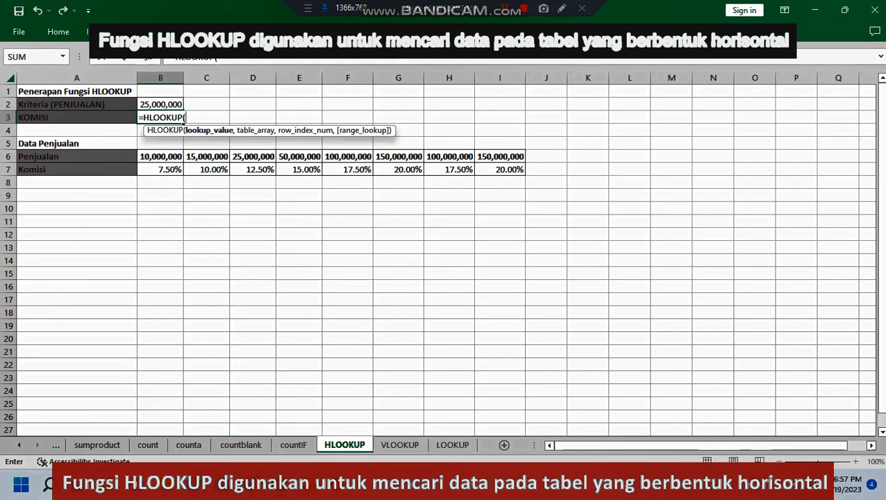
left_click(160, 105)
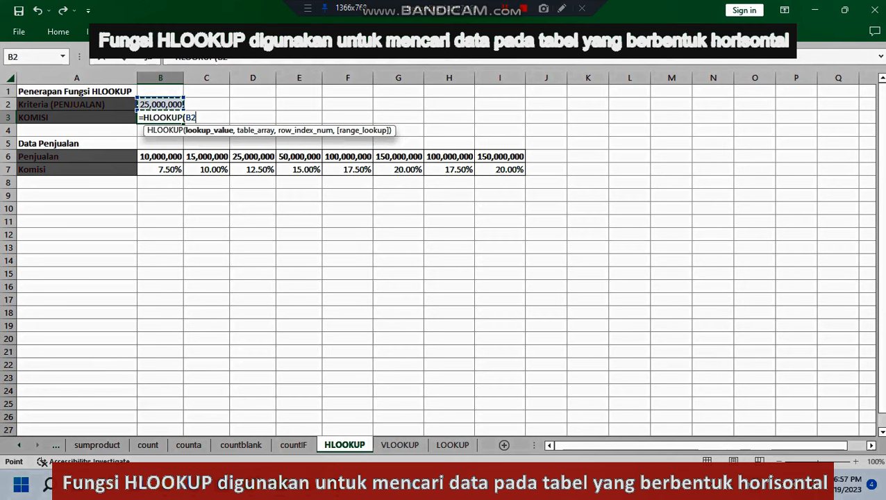
type(",")
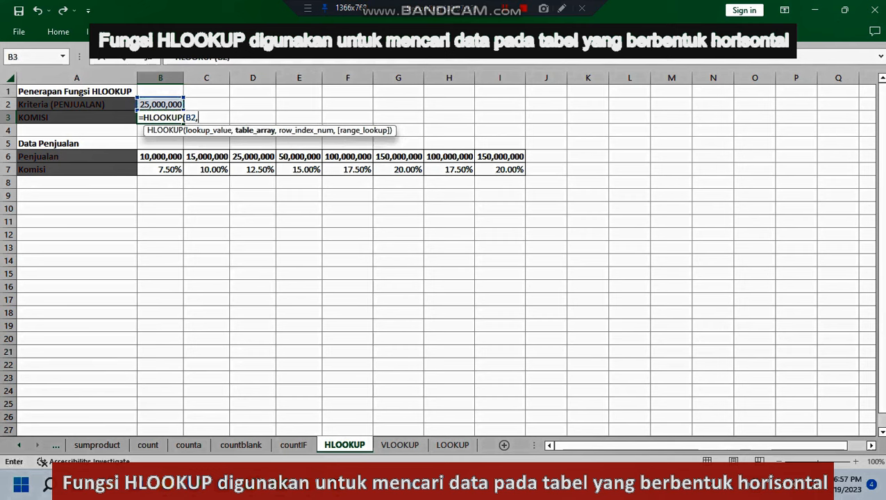
left_click_drag(160, 157, 514, 170)
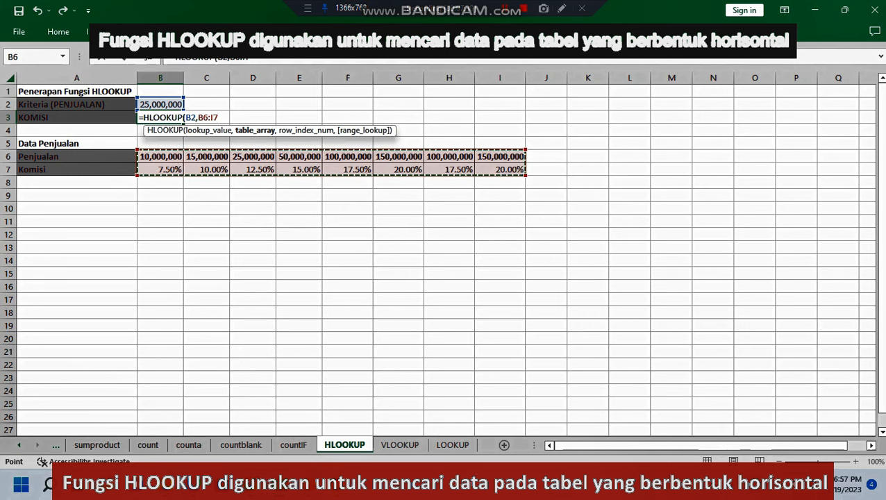
type(",")
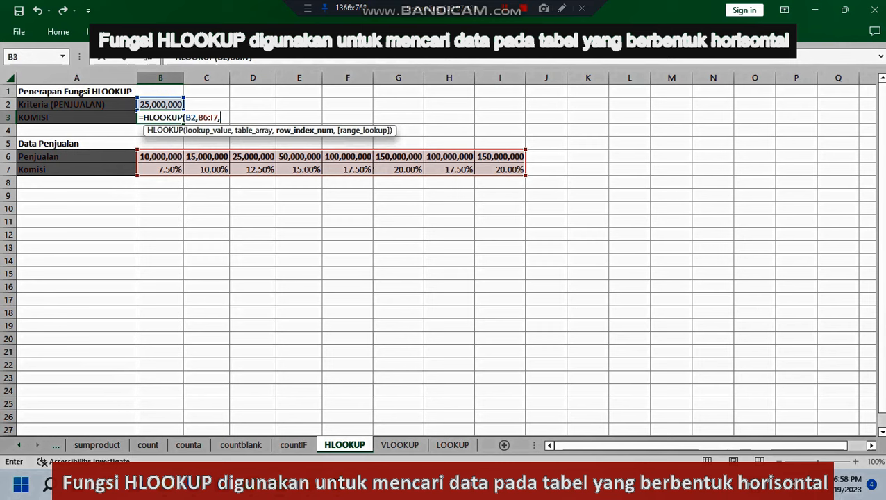
type("2,")
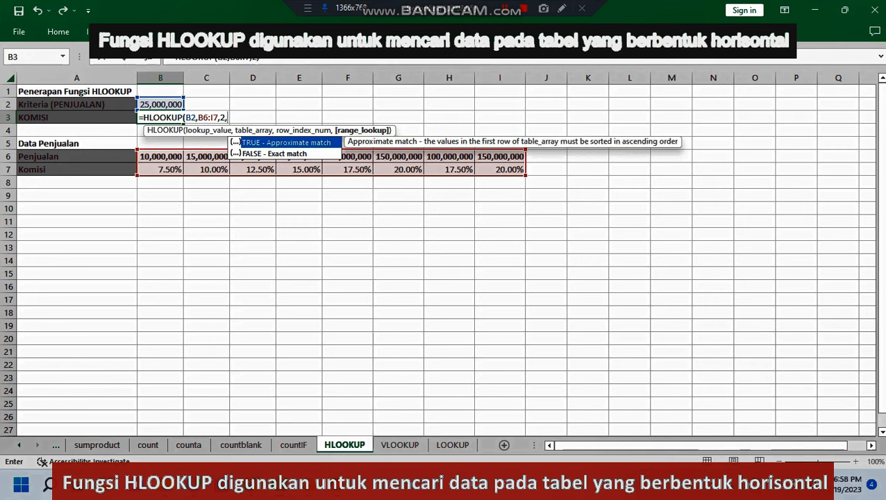
type("00")
key("Return")
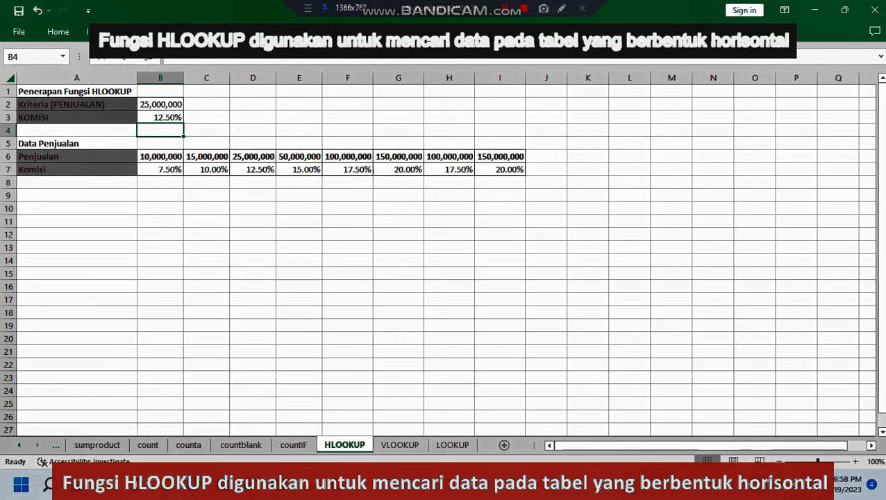
Step: Check the commission result in B3 against the criterion in B2 and the Komisi entry in D7
left_click(299, 234)
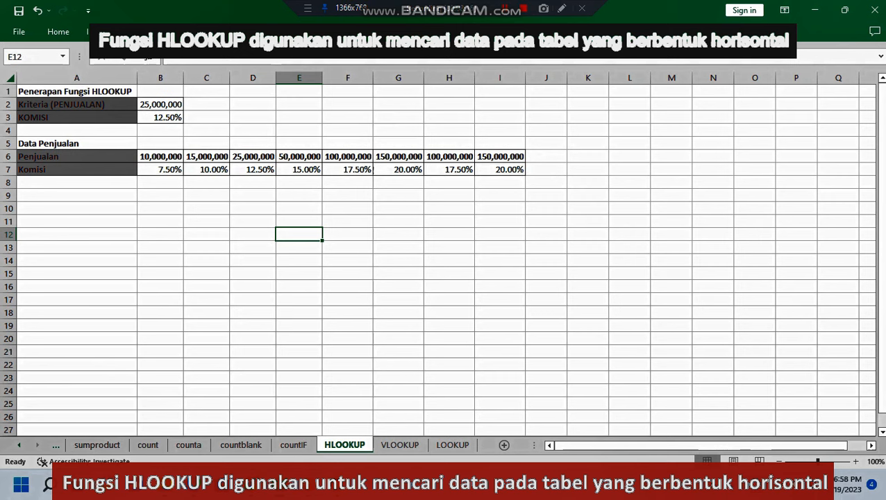
left_click(161, 104)
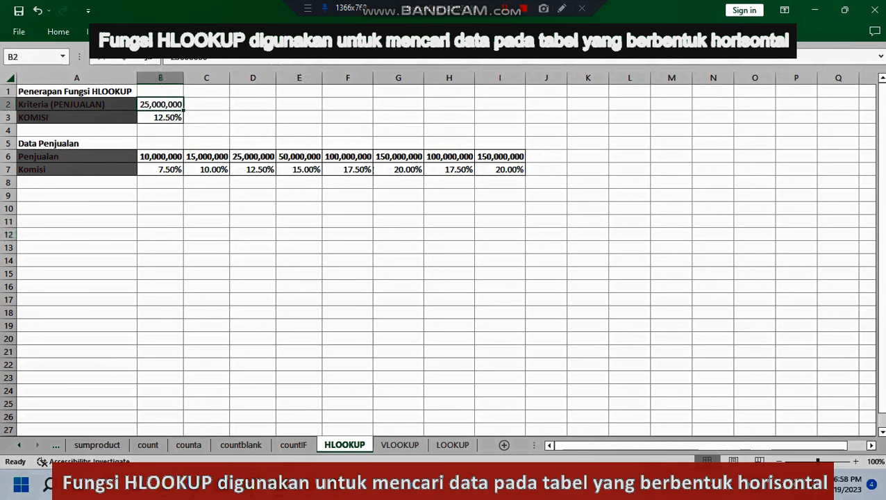
left_click(160, 118)
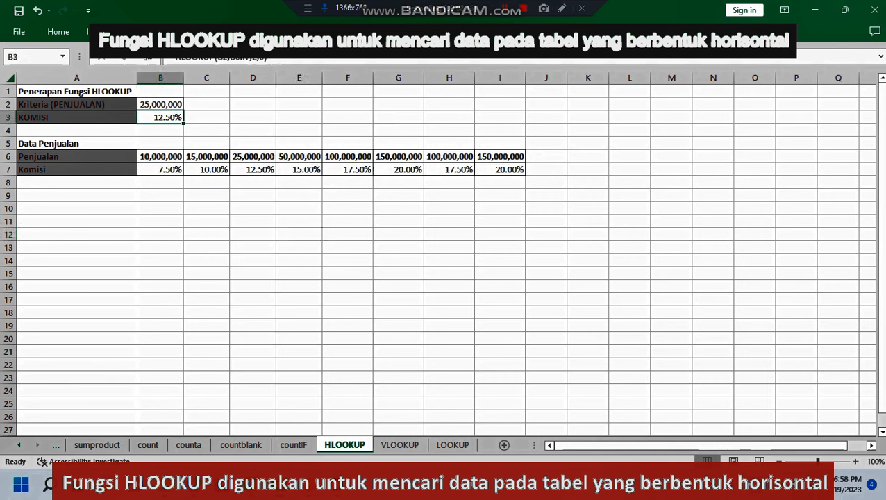
left_click(252, 169)
left_click(299, 222)
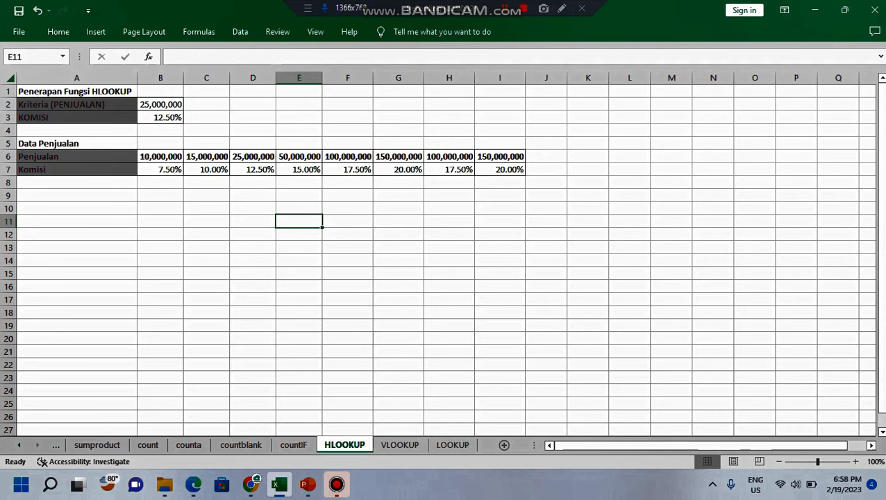
Step: Compare the table layouts of the VLOOKUP and HLOOKUP sheets, ending on the VLOOKUP sheet
left_click(400, 444)
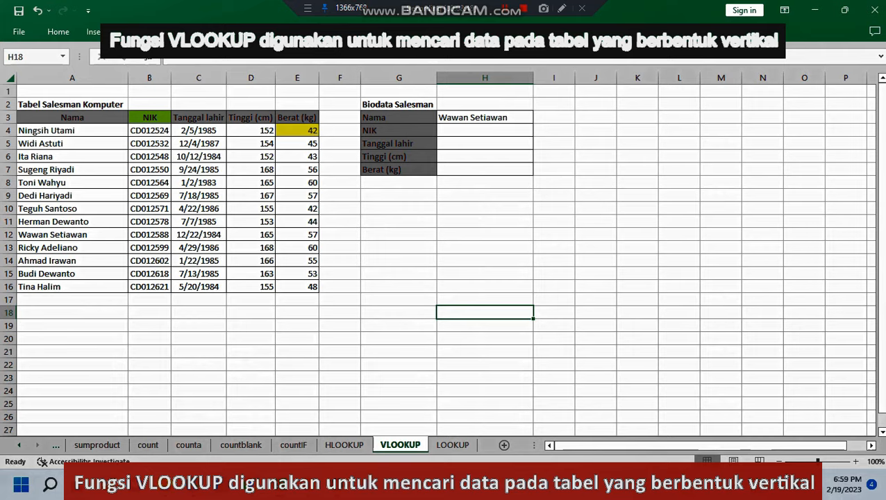
left_click(344, 444)
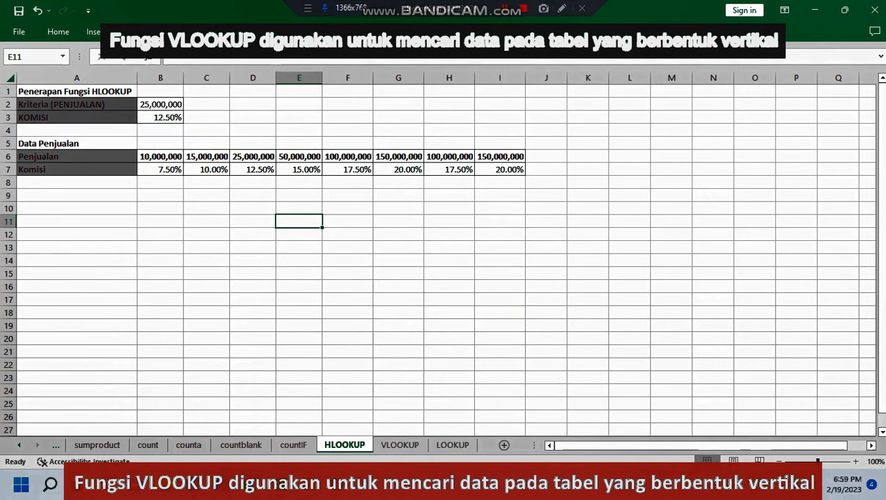
left_click(400, 444)
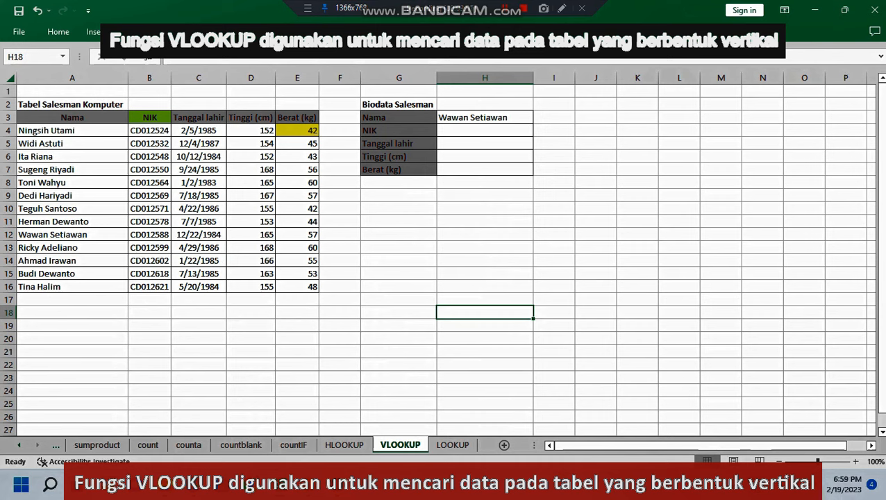
Step: In the NIK cell H4, enter a VLOOKUP formula that looks up H3 in A4:E16 and returns column 2 with range lookup 0
left_click(485, 118)
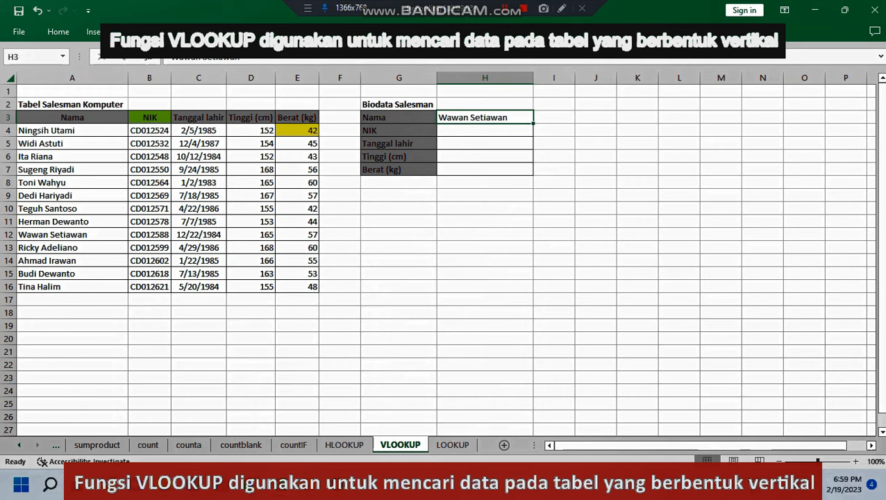
left_click(484, 130)
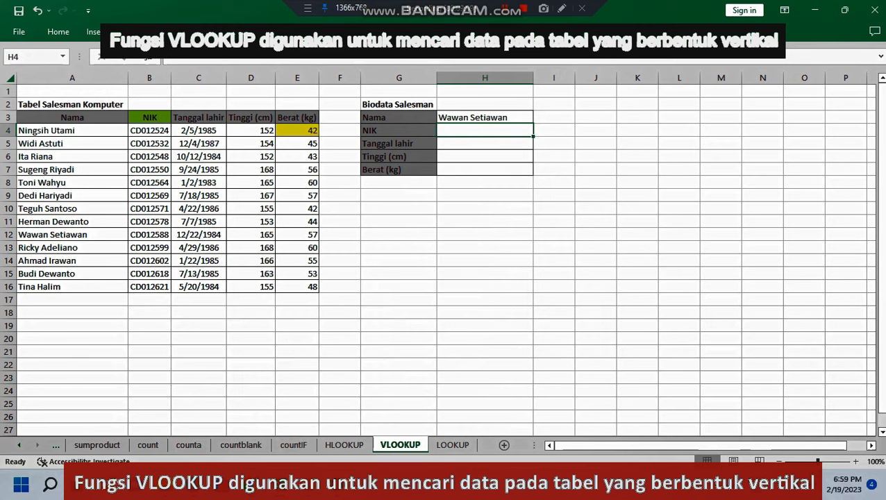
type("=")
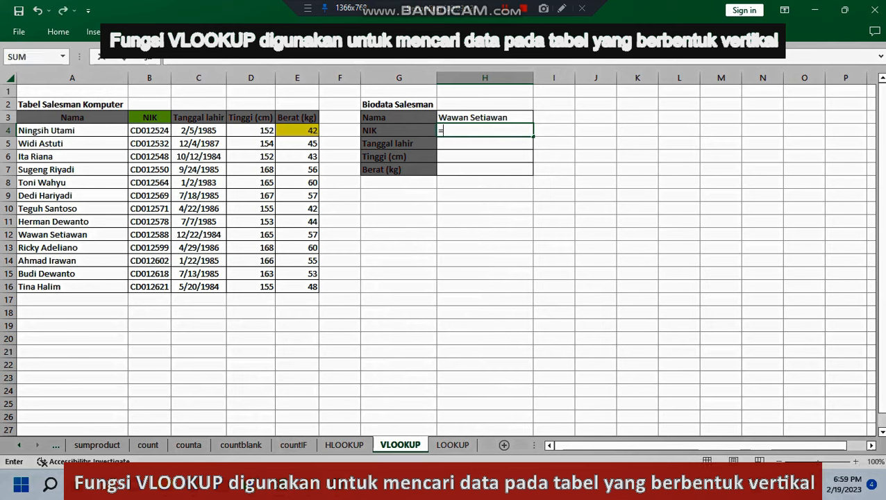
type("vl")
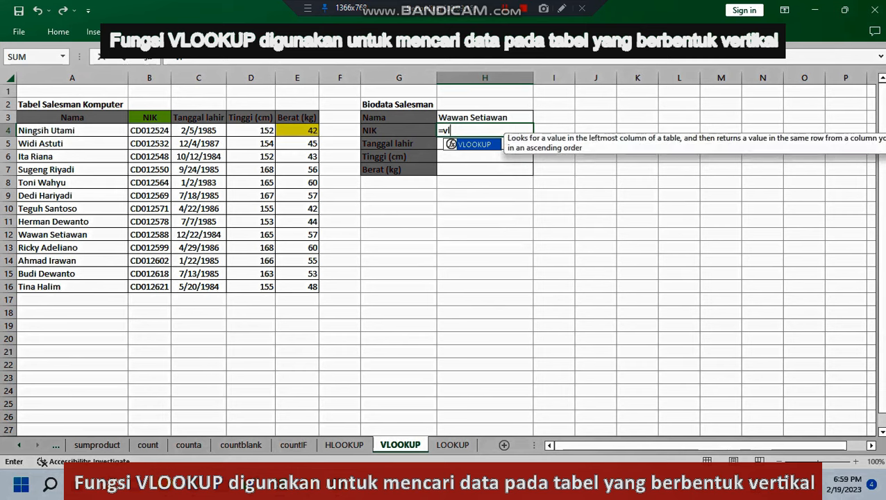
key("Tab")
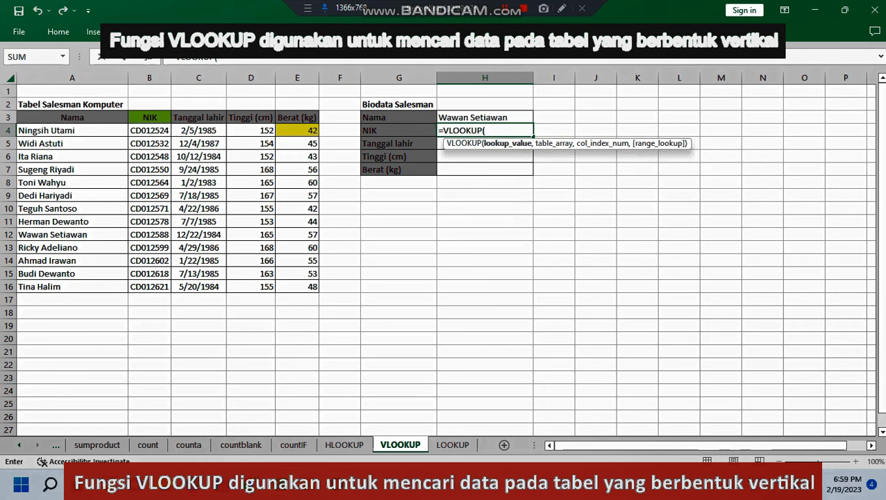
key("Up")
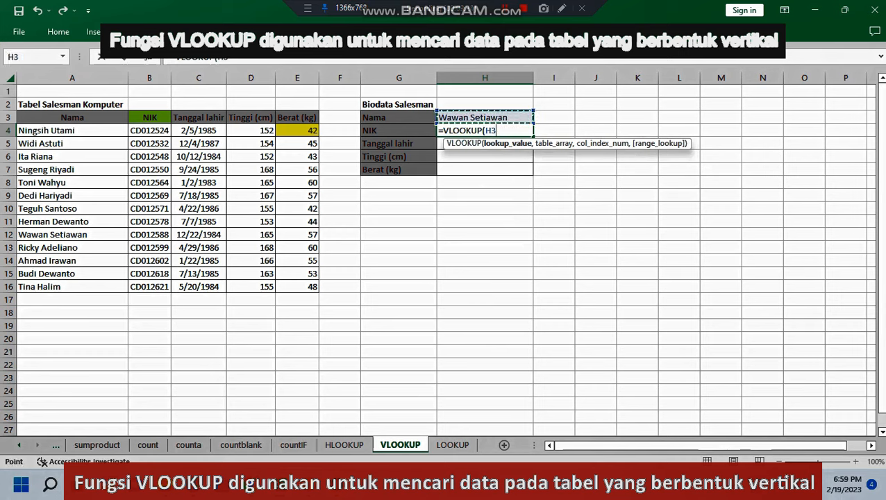
type(",")
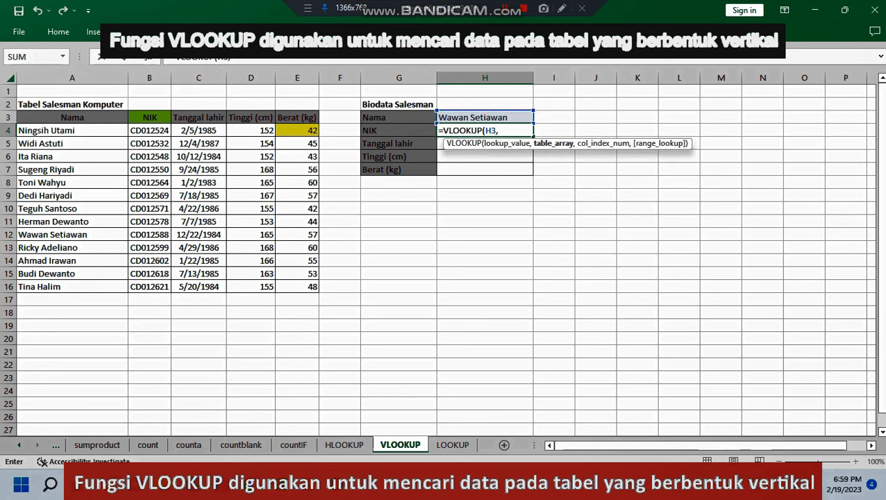
left_click_drag(41, 130, 317, 290)
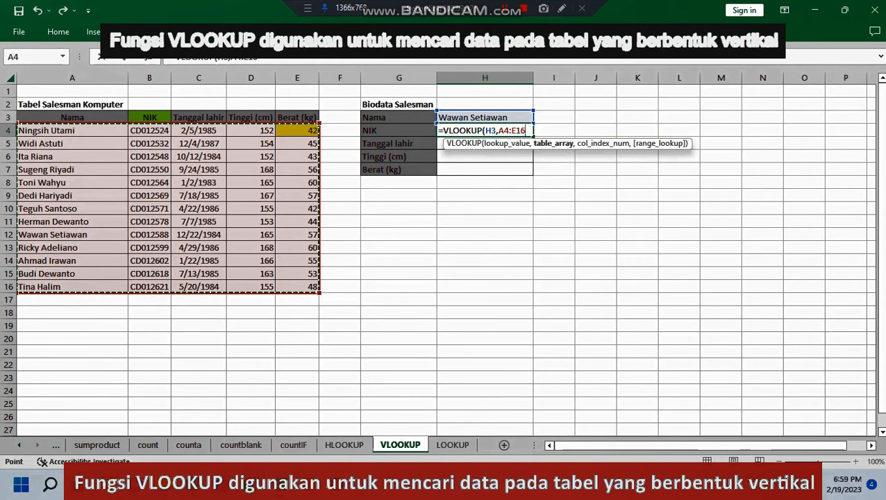
type(",")
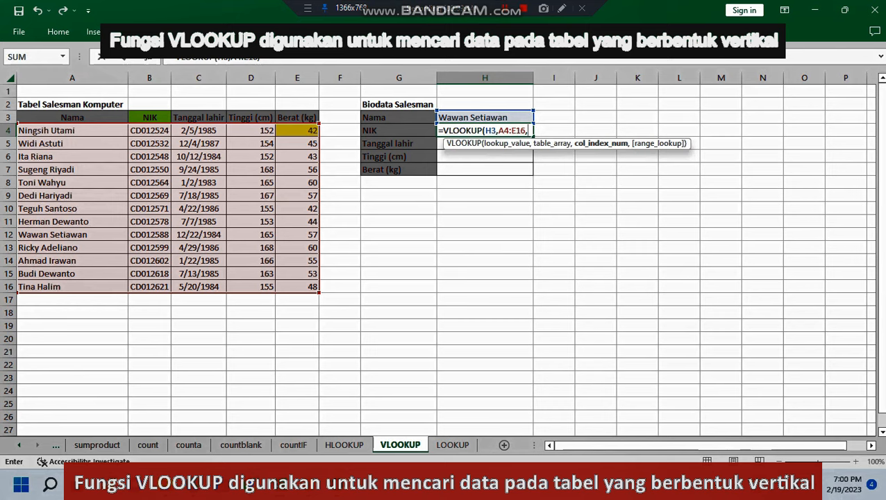
type("2,")
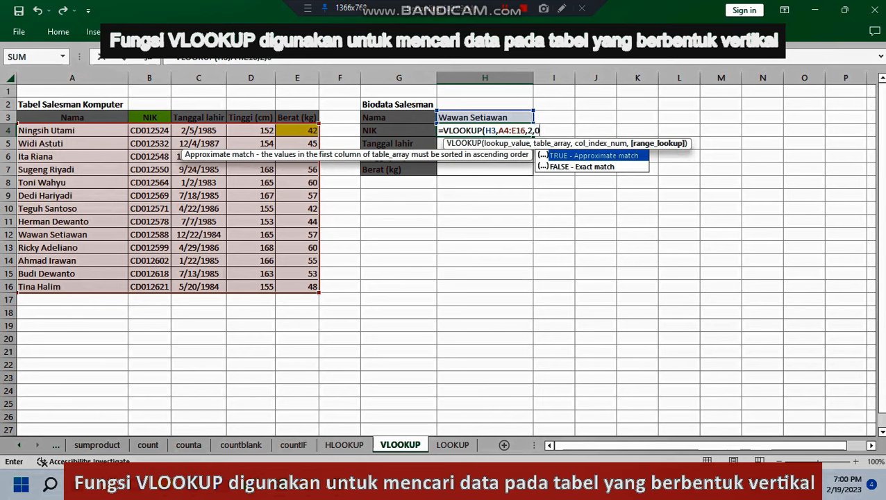
type("0(")
key("BackSpace")
type(")")
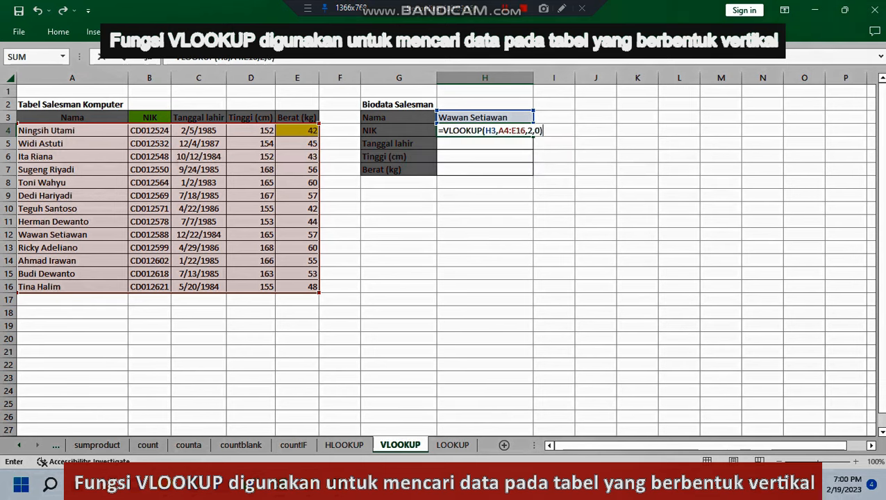
key("Return")
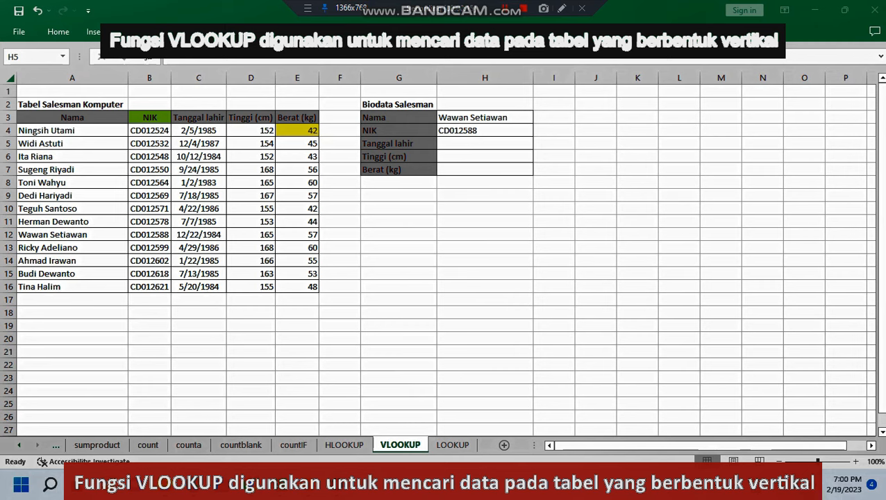
Step: In the Tanggal lahir cell H5, enter a VLOOKUP formula that looks up H3 in A4:E16 and returns column 3 with range lookup 0
left_click(485, 144)
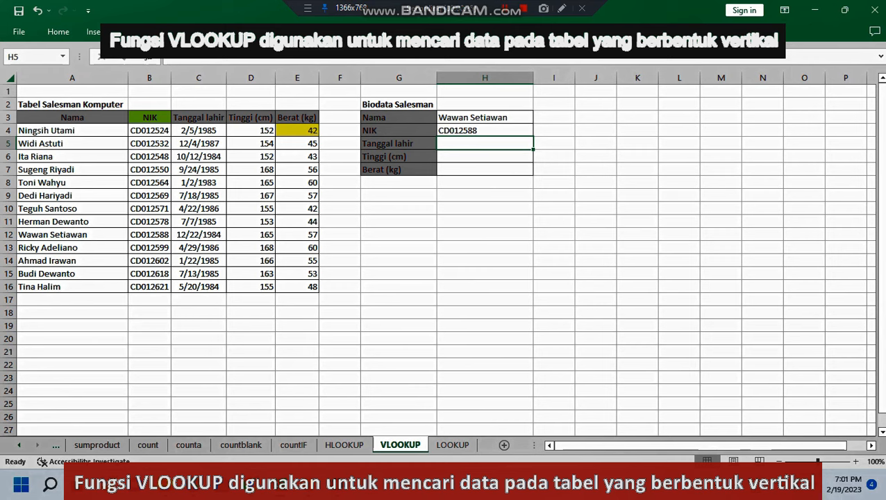
type("=vl")
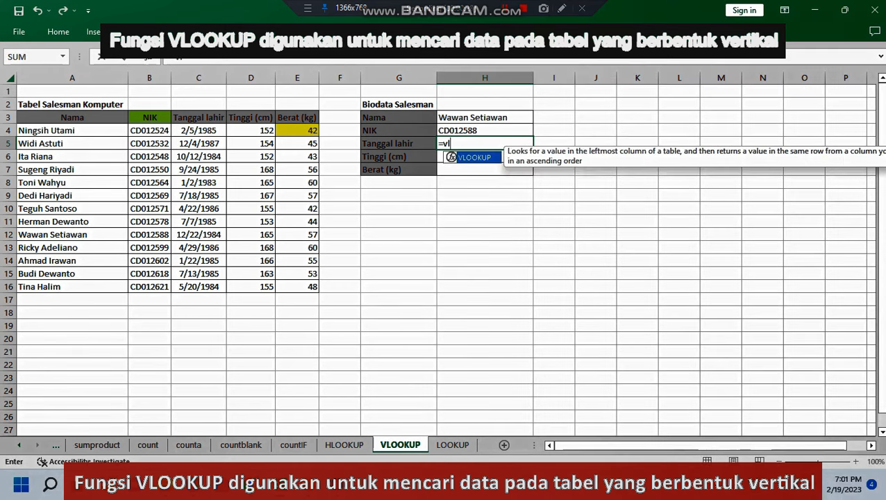
key("Tab")
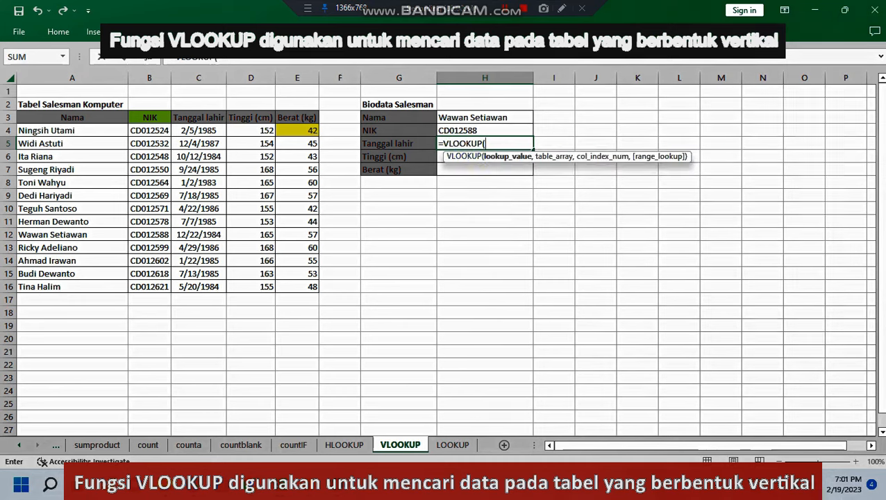
left_click(485, 117)
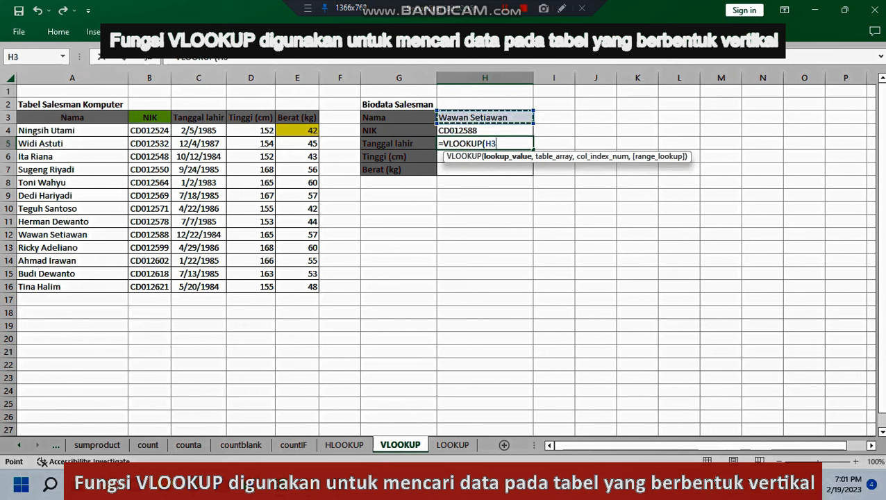
type(",")
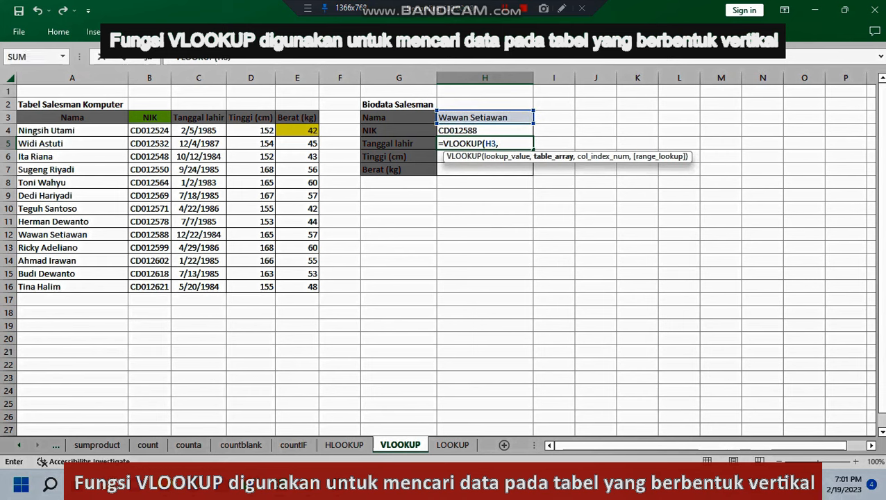
left_click_drag(42, 130, 305, 287)
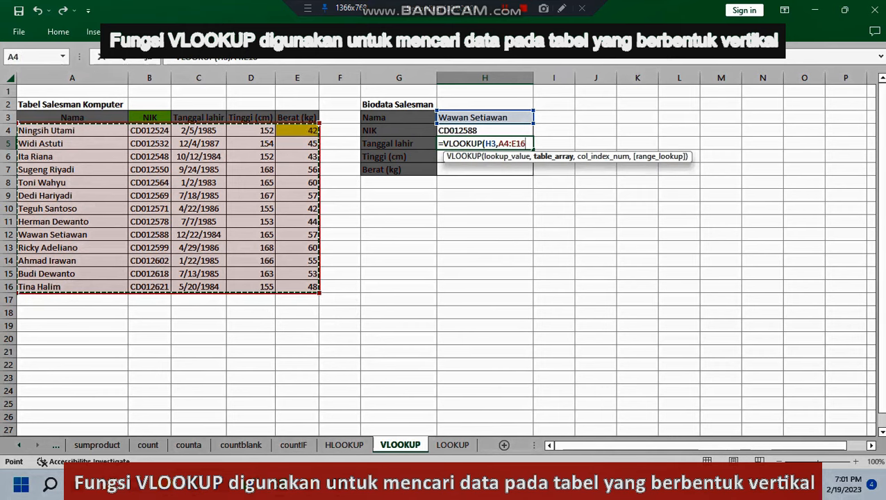
type(",")
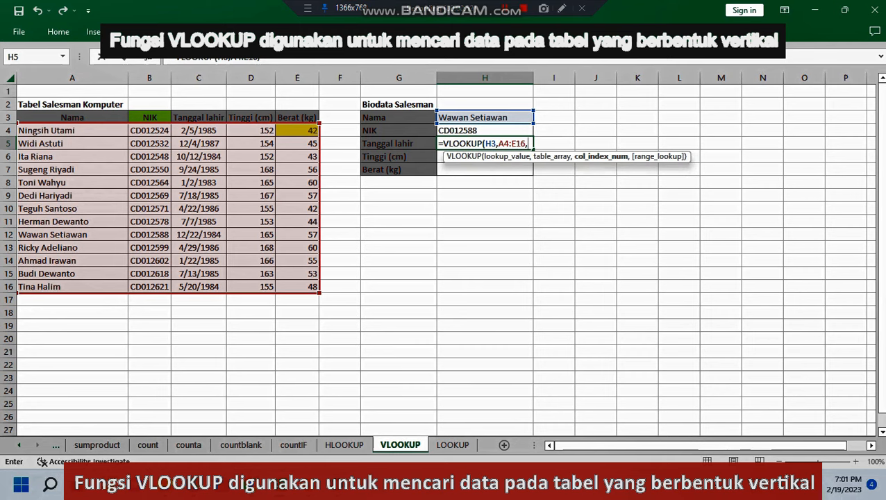
type("3,")
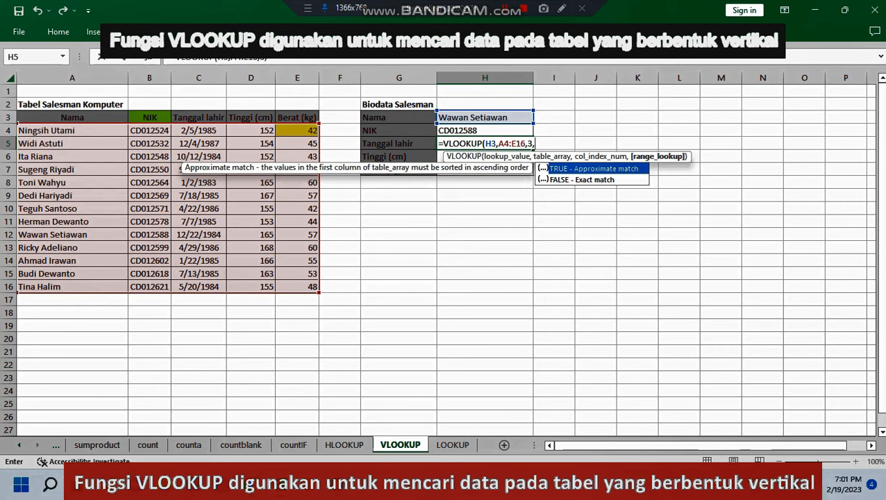
type("0)")
key("Return")
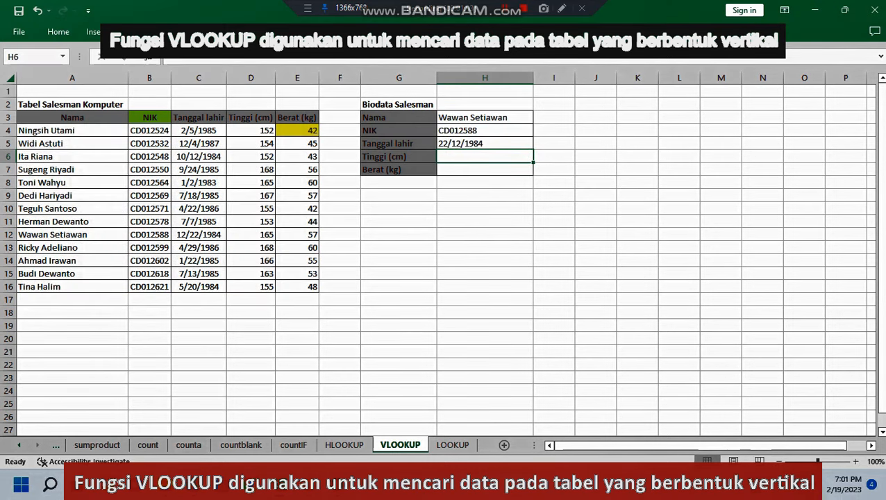
Step: Check the Tanggal lahir result in H5 against the source entry in C12, ending on the Tinggi cell H6
left_click(199, 235)
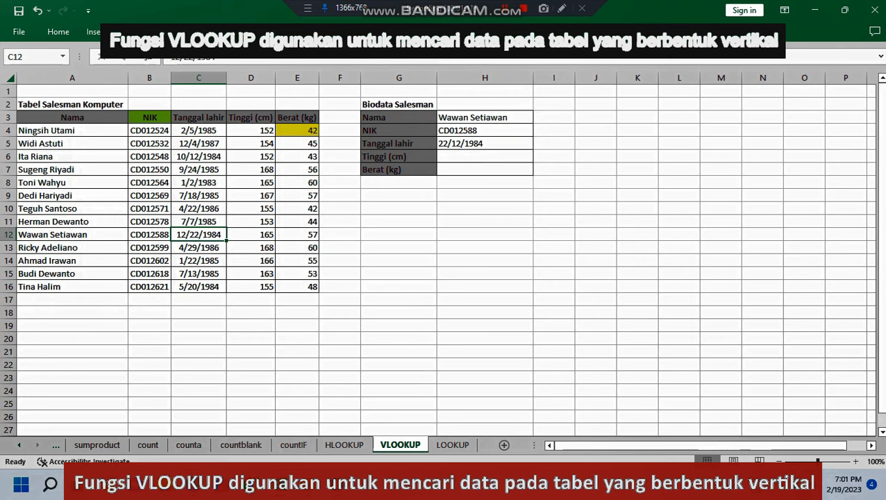
left_click(398, 157)
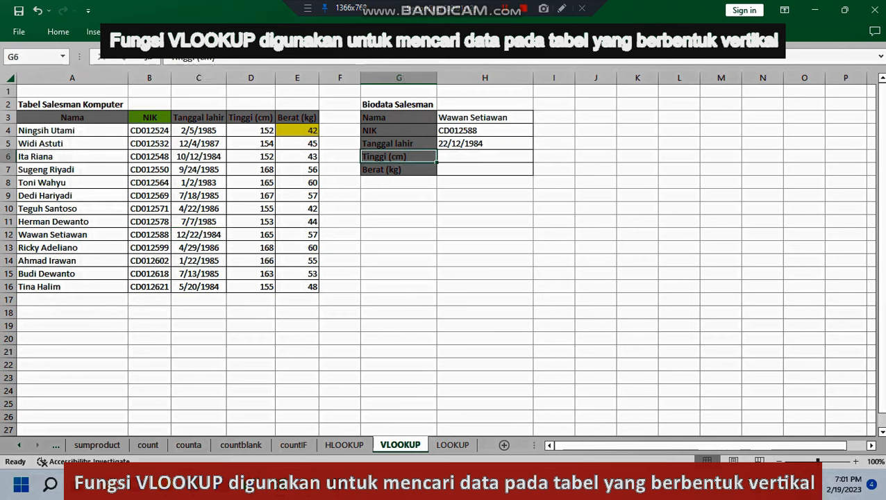
left_click(485, 157)
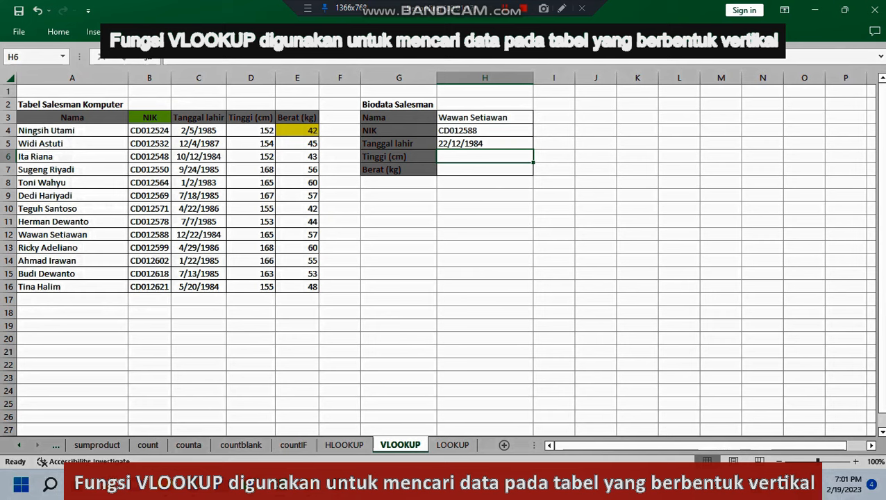
type("=vl")
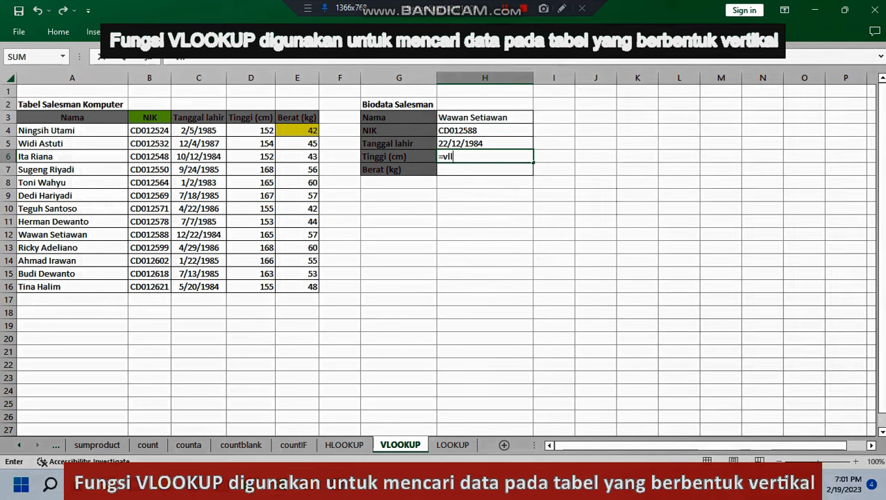
key("BackSpace")
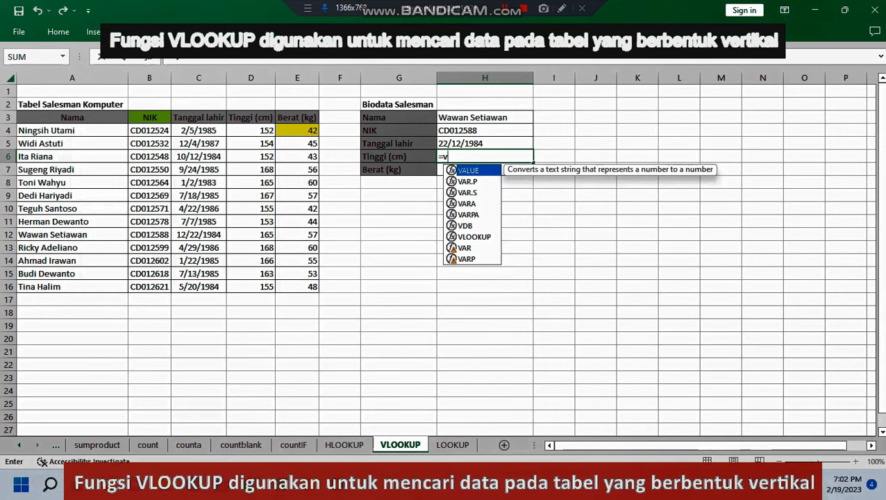
type("l")
key("Return")
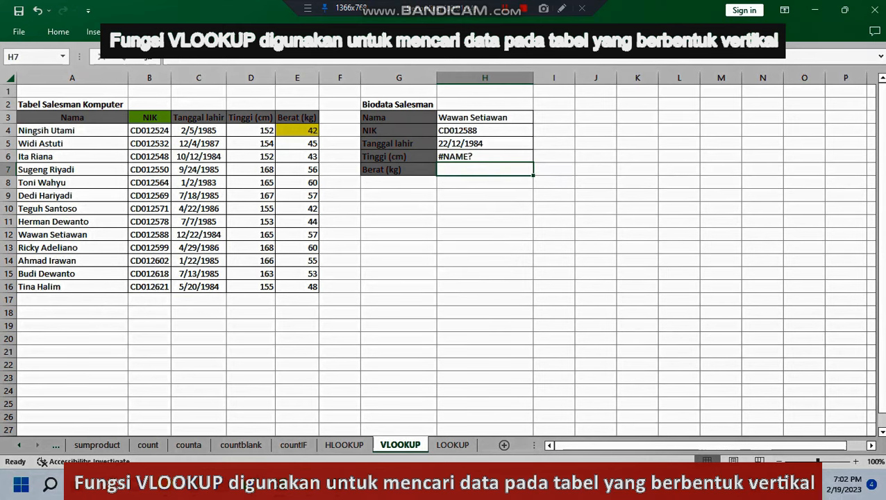
key("Up")
type("vl")
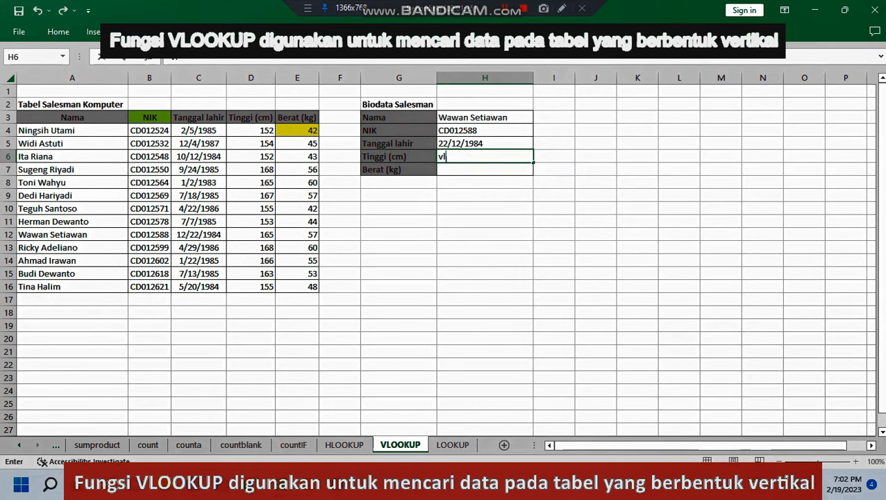
type("oo")
key("BackSpace")
key("BackSpace")
key("BackSpace")
key("BackSpace")
type("=")
key("BackSpace")
Step: Start a VLOOKUP formula in the Tinggi cell H6 with H3 as the lookup value
type("=vl")
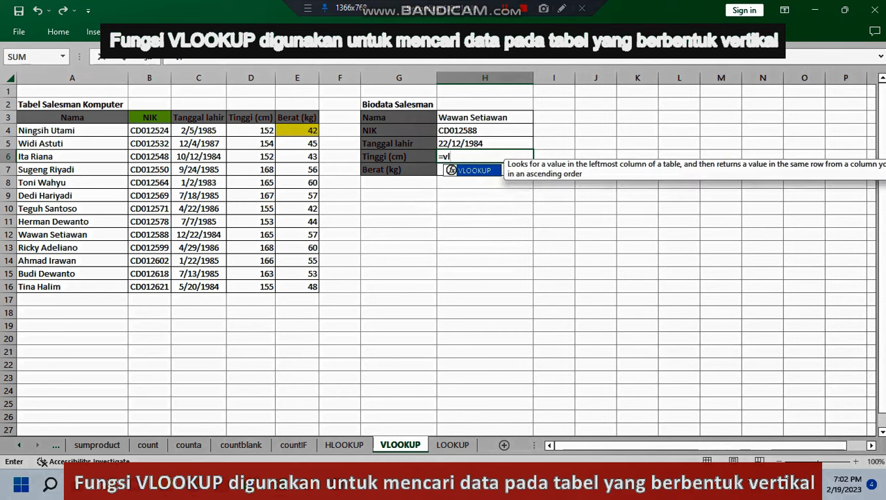
key("Tab")
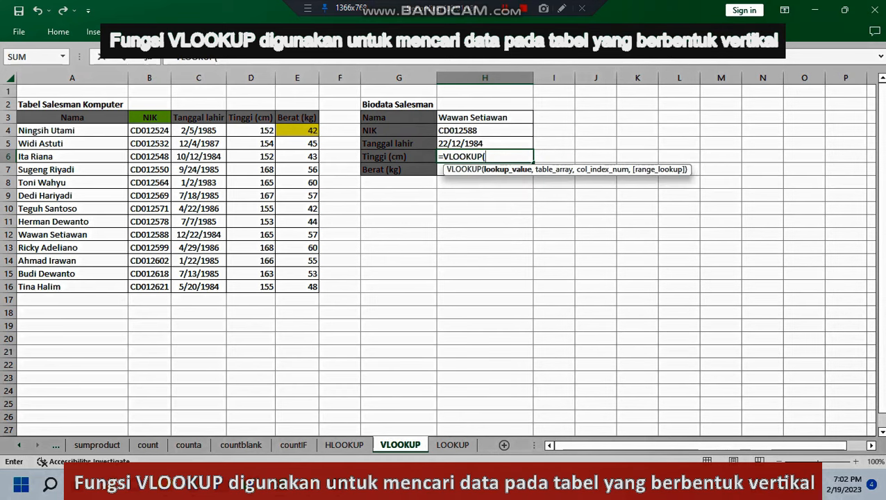
left_click(485, 117)
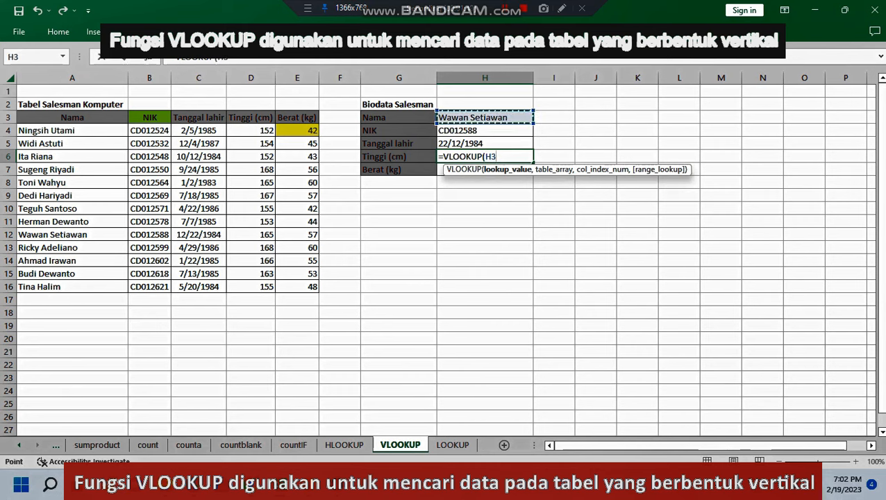
type(",")
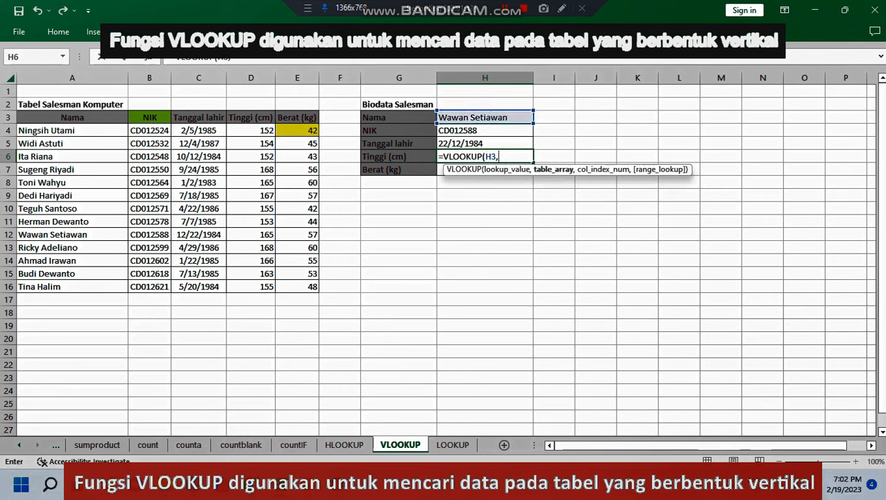
left_click_drag(41, 130, 316, 303)
key("BackSpace")
key("BackSpace")
key("BackSpace")
key("BackSpace")
key("BackSpace")
key("BackSpace")
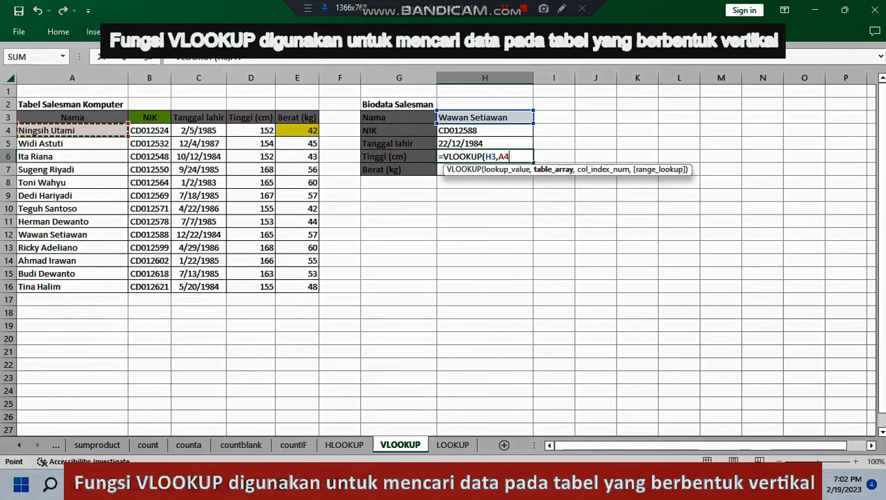
type("C8")
key("BackSpace")
key("BackSpace")
type("D12")
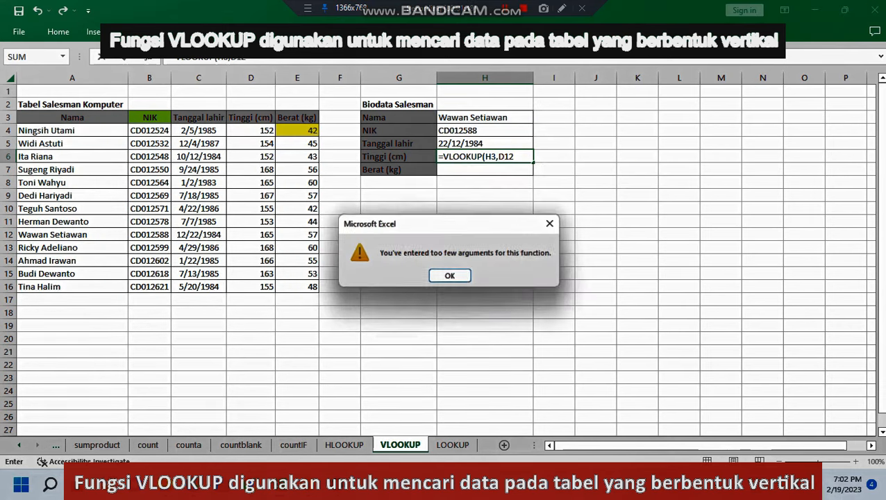
key("Return")
key("Return")
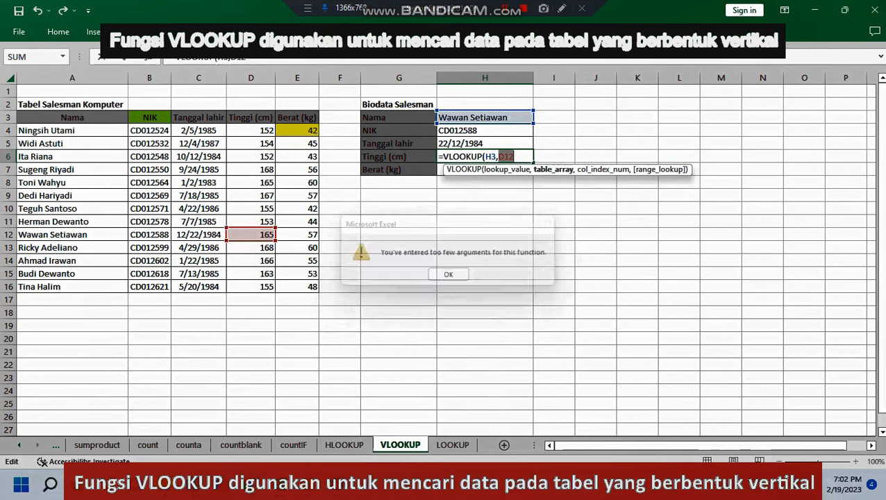
Step: Complete the VLOOKUP formula in H6 with table array A4:E16, column 4 and range lookup 0
left_click_drag(35, 130, 316, 287)
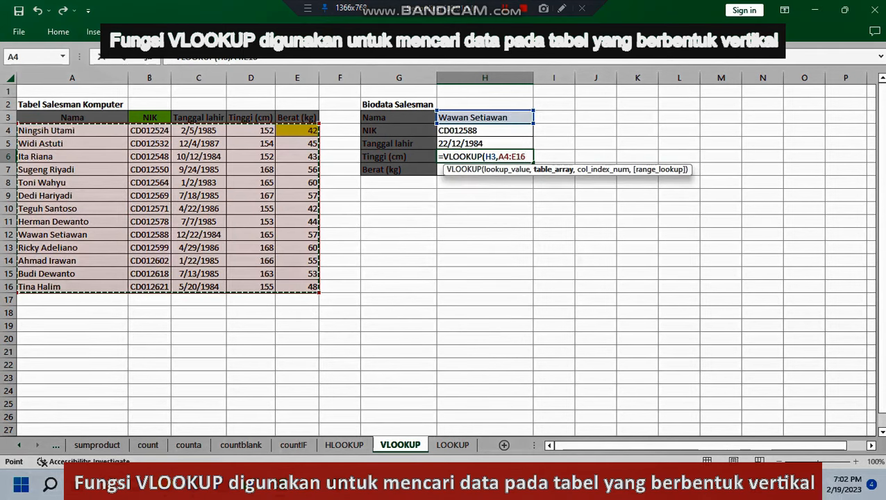
type(",")
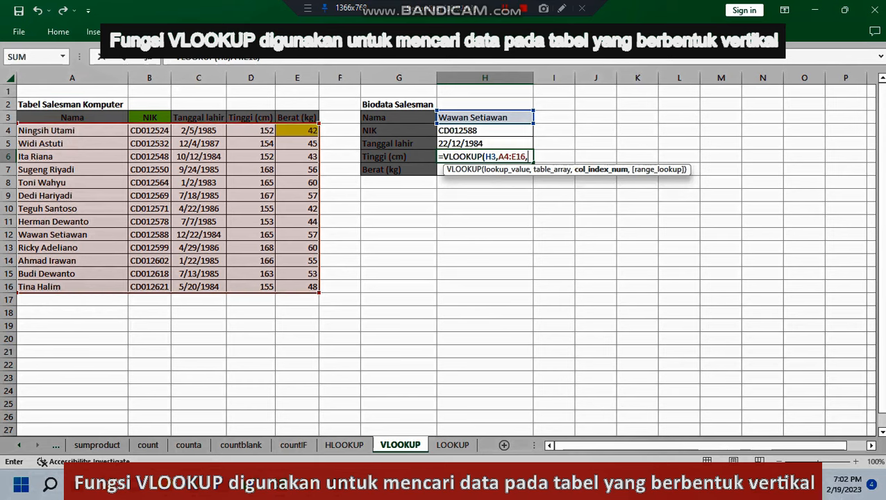
type("4,")
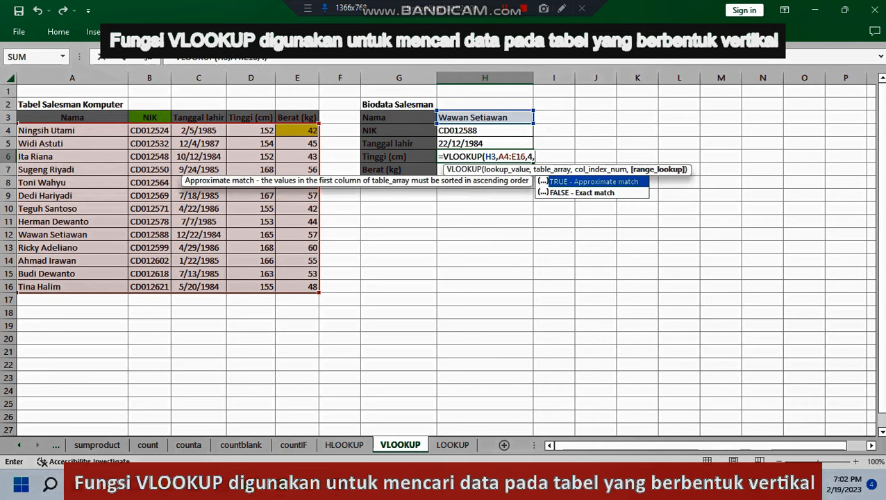
type("0)")
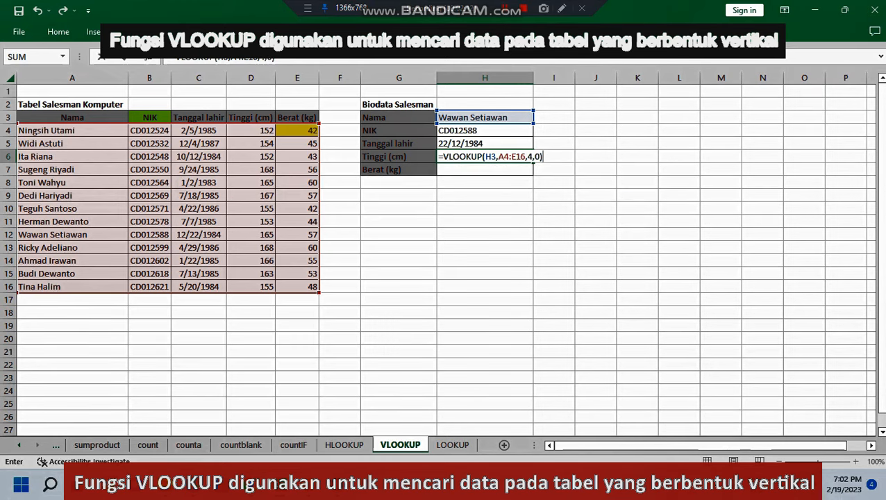
key("Return")
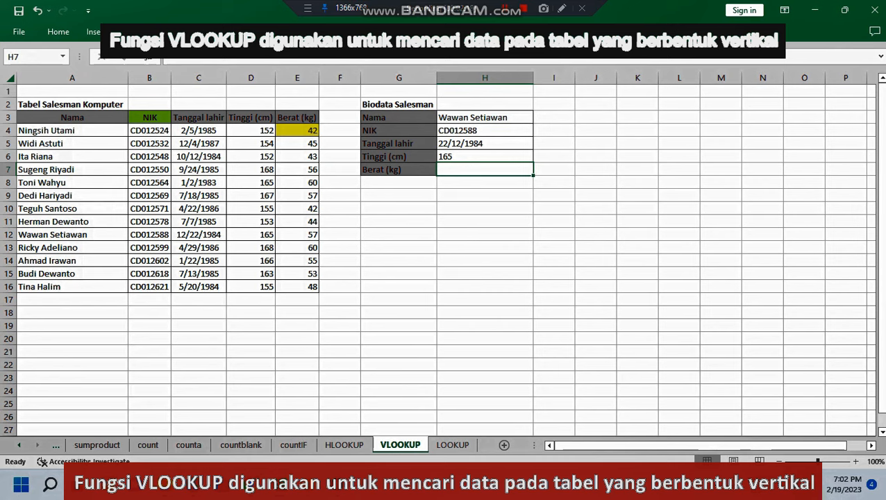
Step: In the Berat cell H7, enter a VLOOKUP formula that looks up H3 in A4:E16 and returns column 5 with range lookup 0
type("=vl")
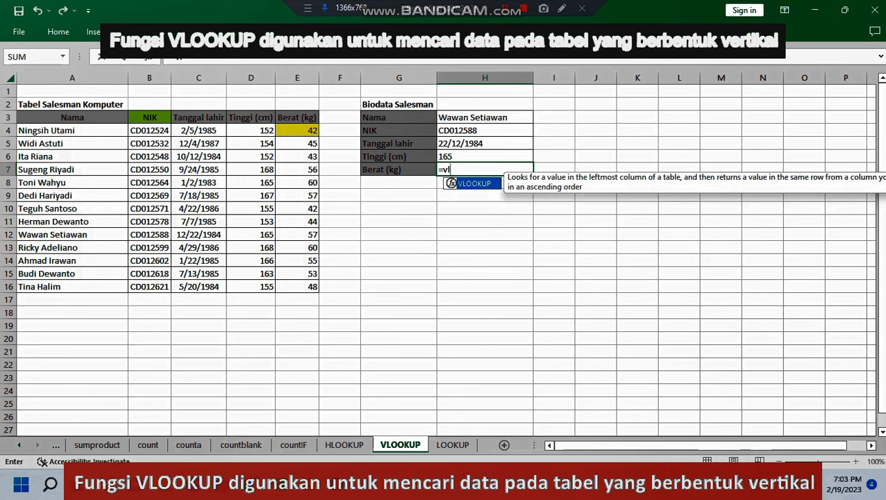
key("Tab")
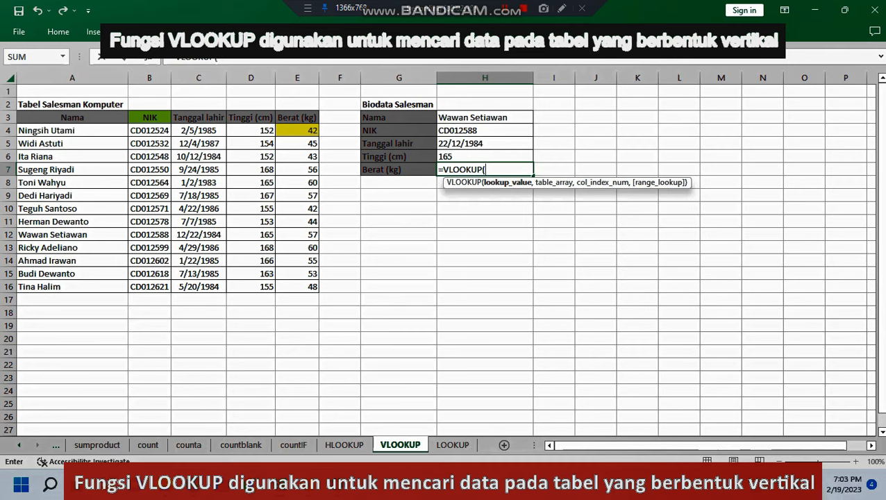
left_click(485, 118)
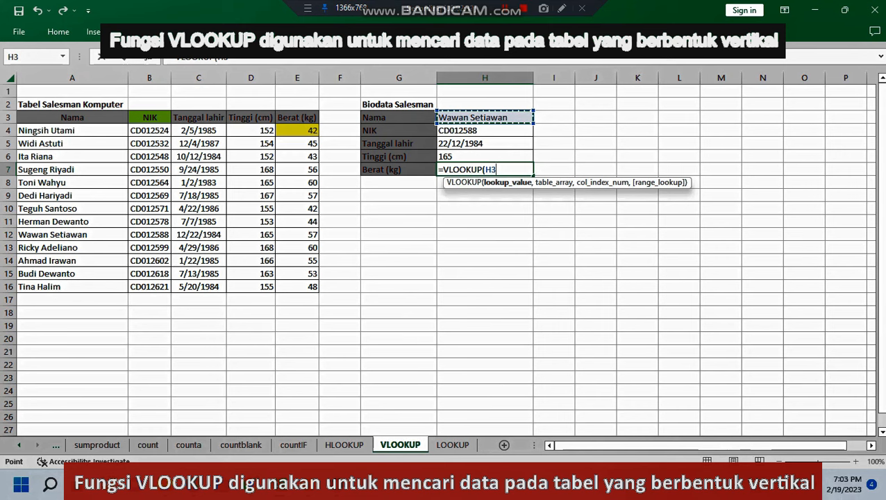
type(",")
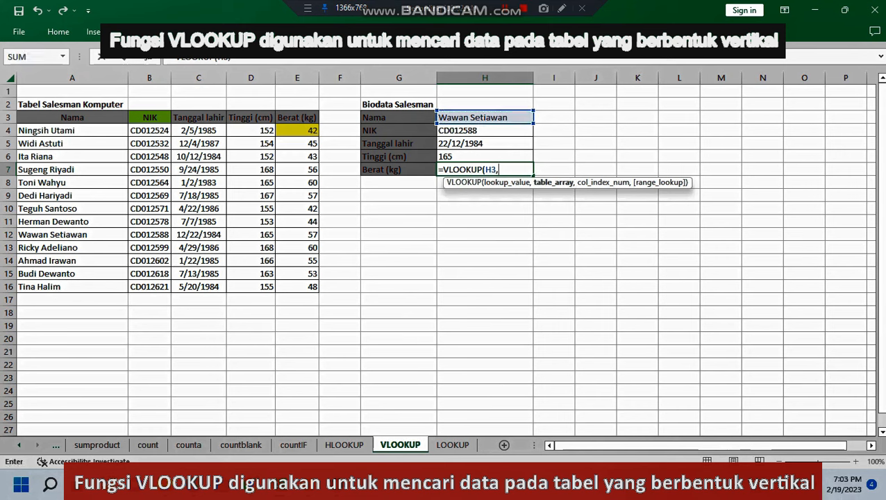
left_click_drag(35, 130, 316, 289)
type(",")
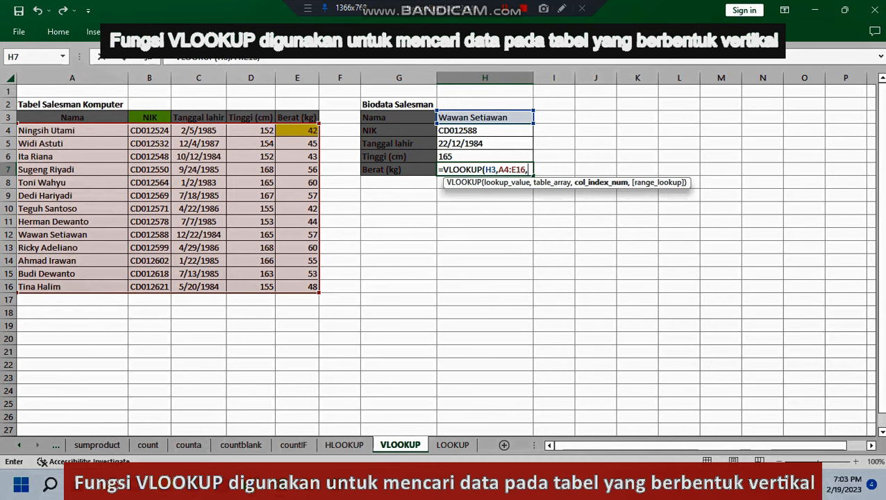
type("5,")
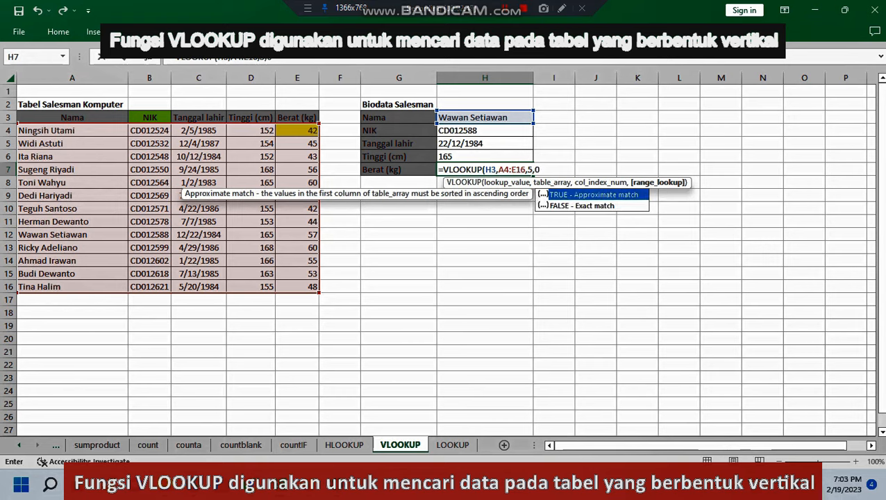
type("0)")
key("Return")
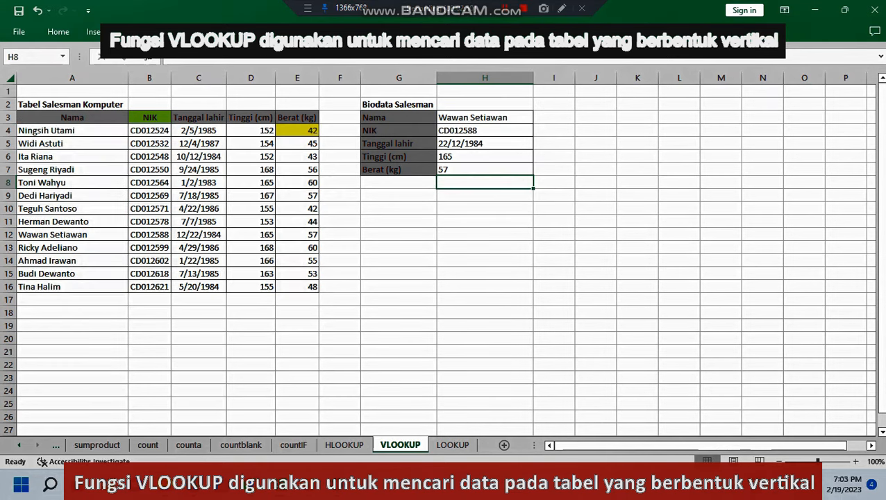
Step: Check the Biodata Salesman results against the matching source record in A12:E12
left_click(637, 208)
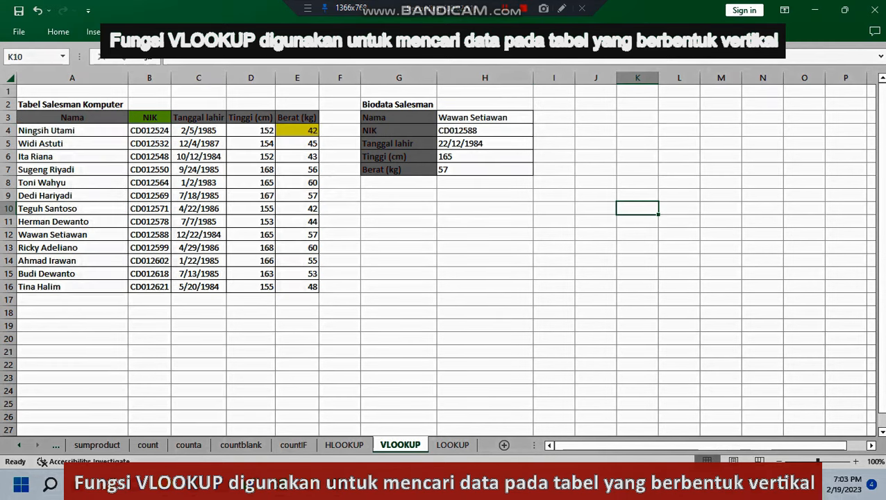
left_click(297, 235)
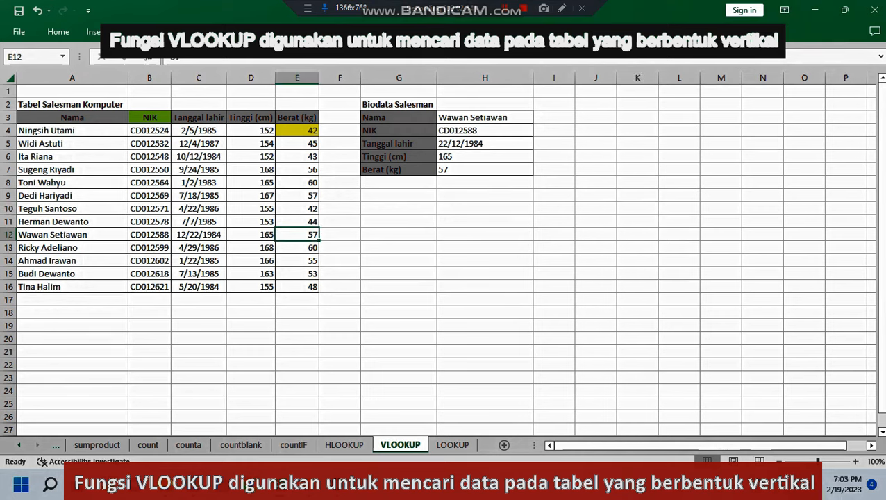
left_click_drag(52, 234, 297, 234)
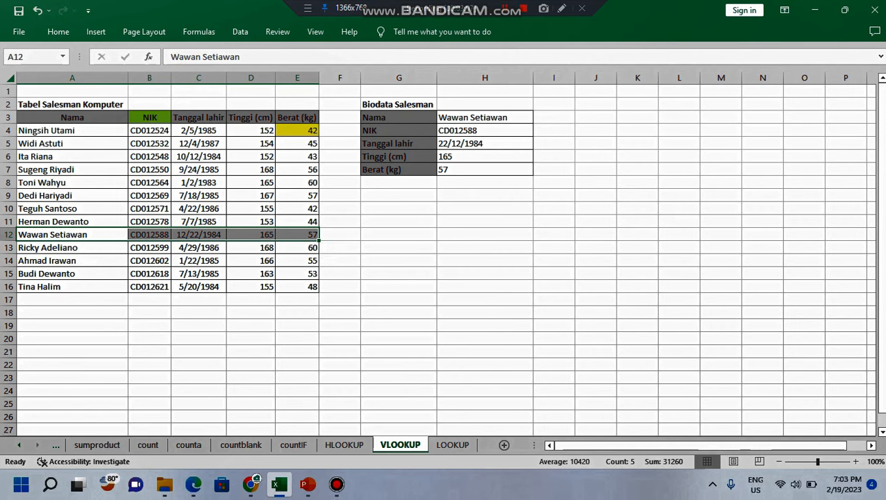
Step: On the LOOKUP sheet, enter a LOOKUP formula in the NIK cell H3 with lookup value H2, lookup vector A3:A15 and result vector B3:B15
left_click(453, 445)
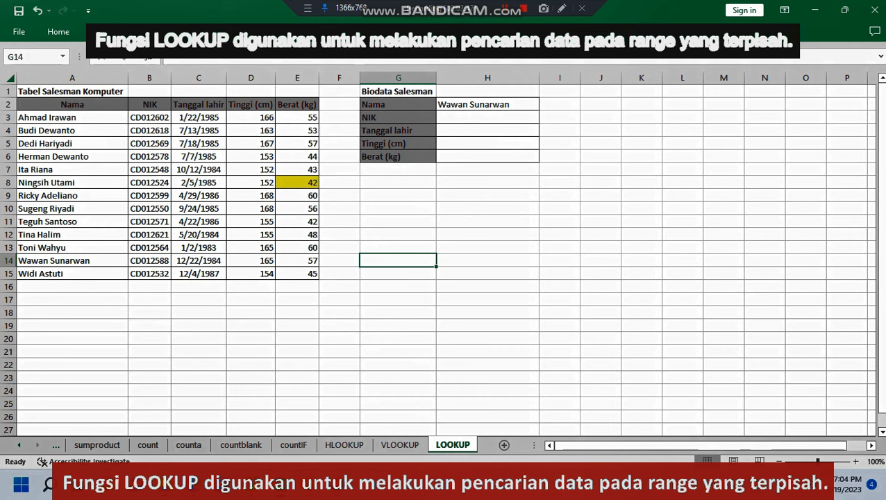
left_click(487, 117)
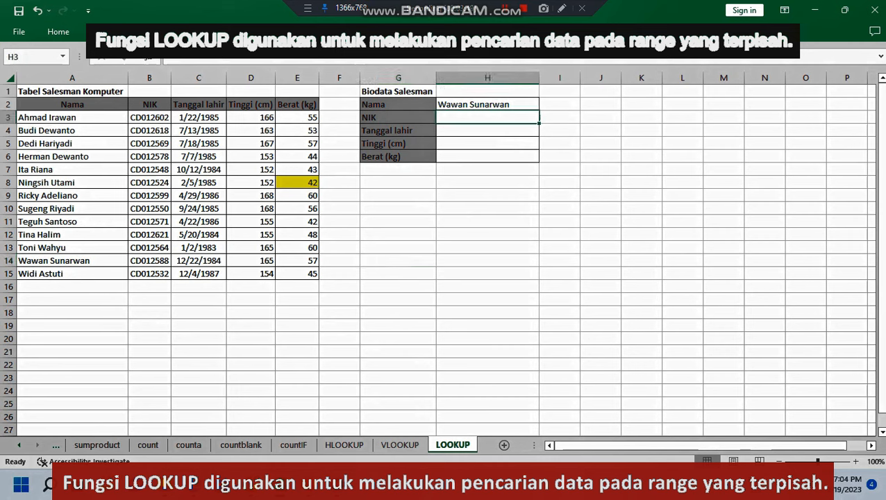
type("=")
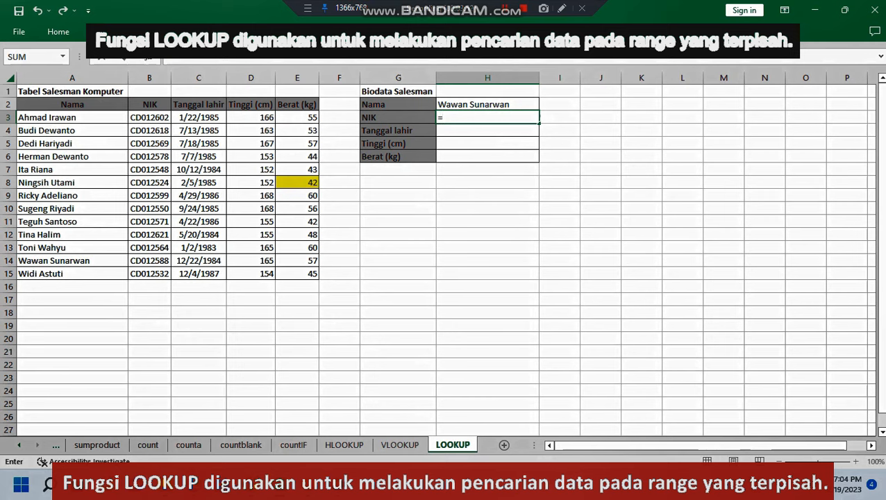
type("loo")
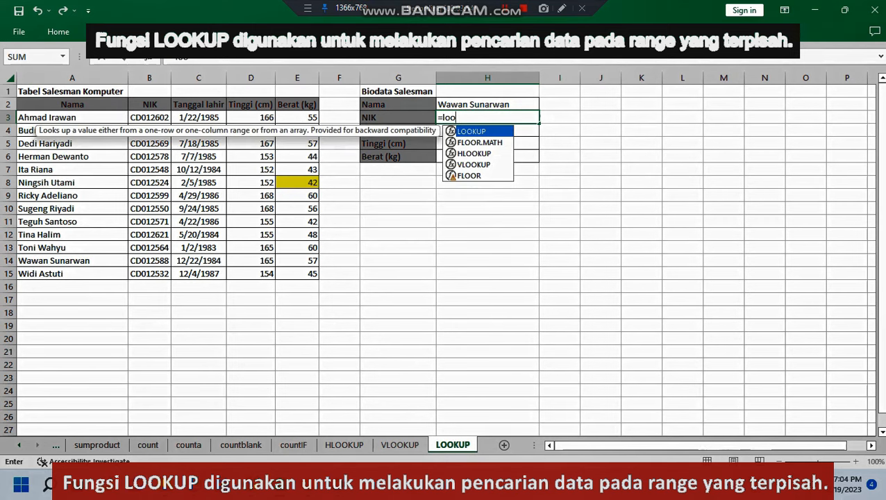
key("Tab")
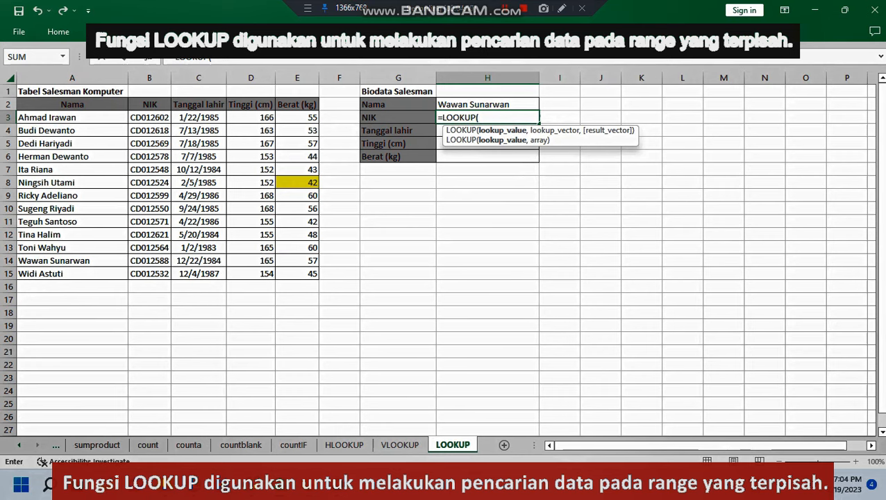
key("Up")
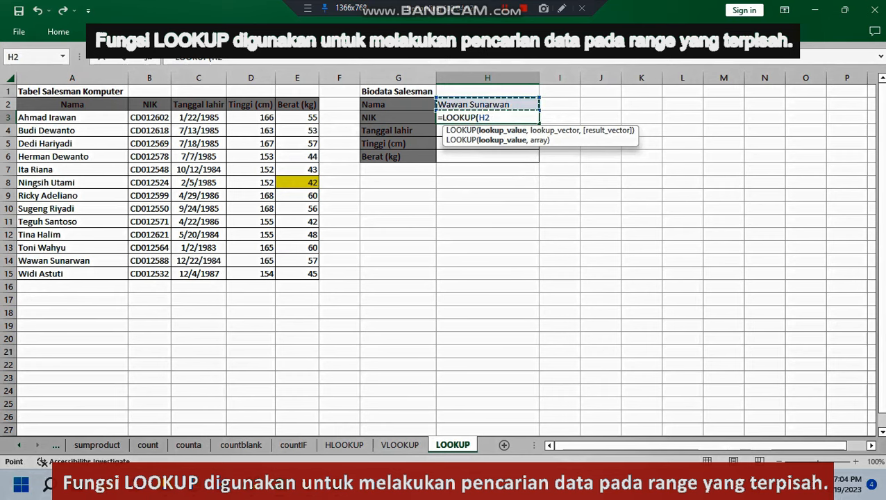
type(",")
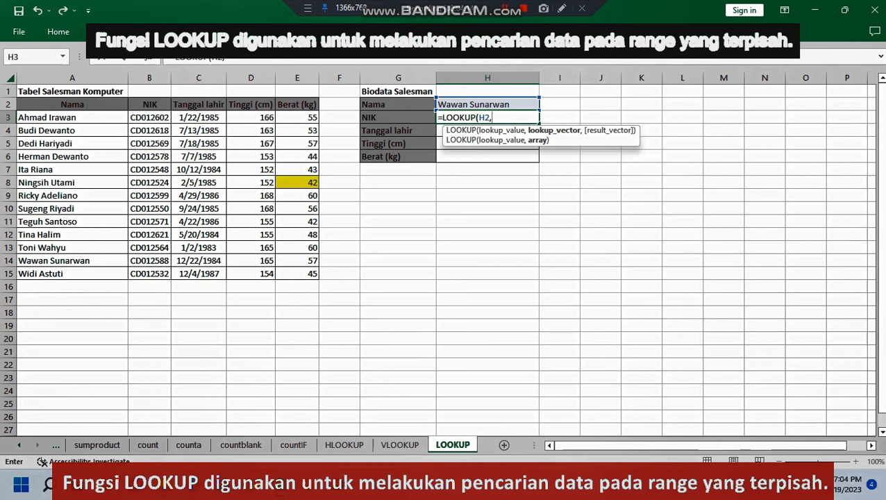
left_click_drag(69, 118, 69, 275)
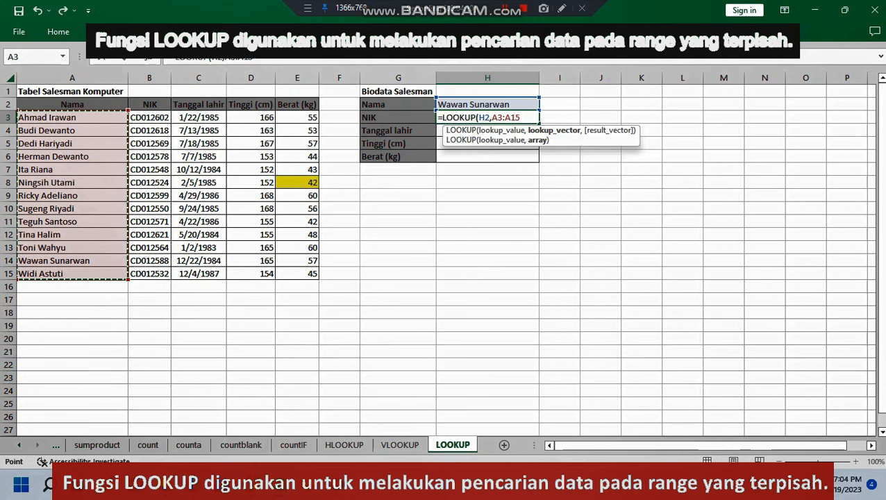
type(",")
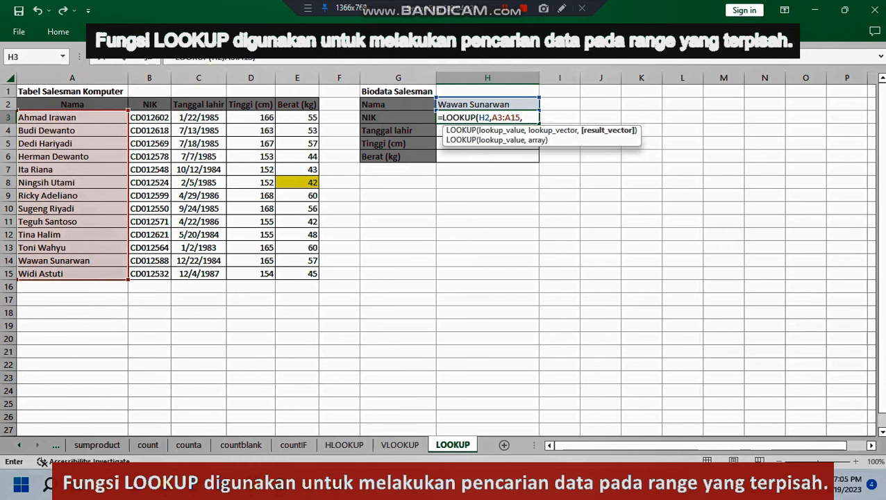
left_click_drag(150, 118, 149, 274)
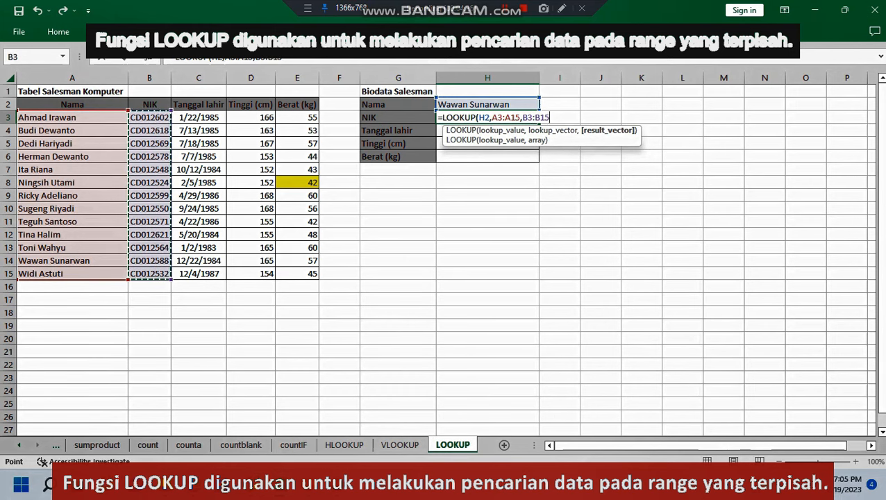
key("ctrl+Return")
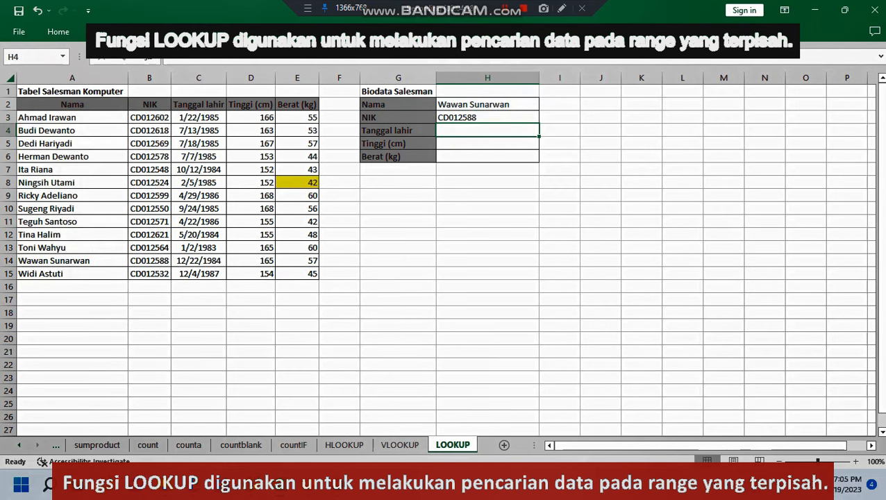
Step: Compare the NIK result in H3 with the source entry in B14
left_click(487, 326)
left_click(149, 261)
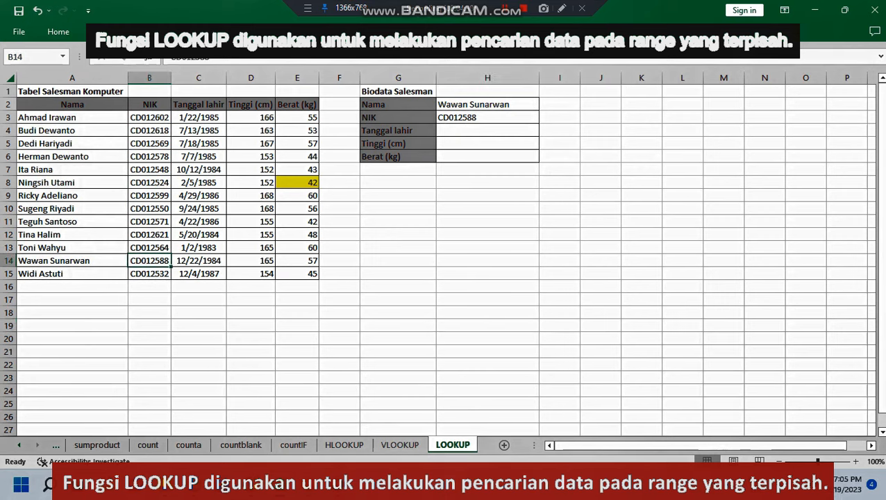
left_click(487, 117)
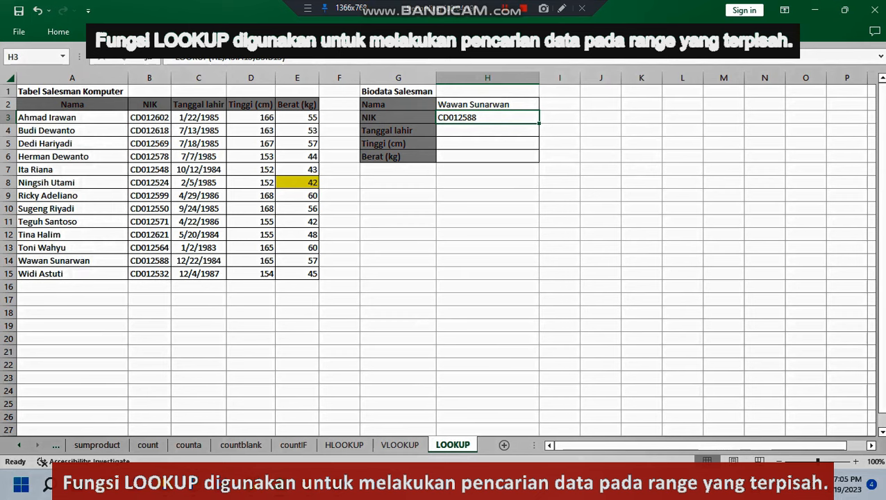
Step: In the Tanggal lahir cell H4, enter a LOOKUP formula with H2, A3:A15 and C3:C15, and check it against C14
left_click(487, 130)
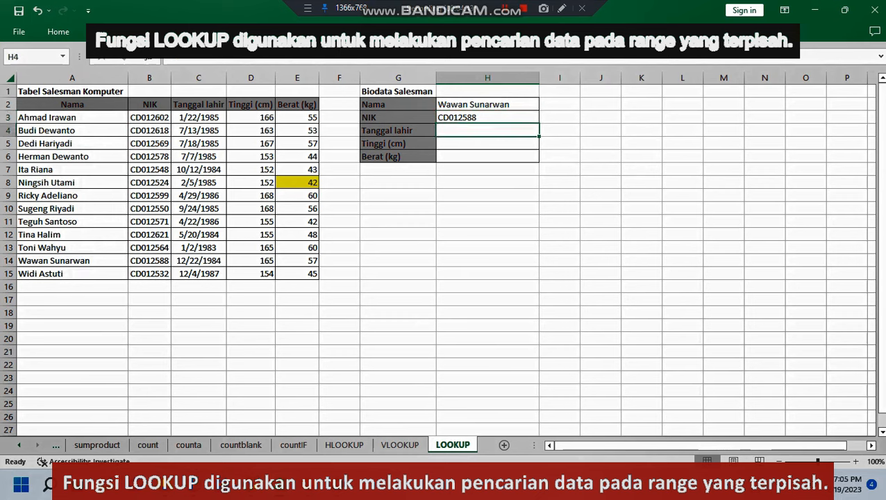
type("=lo")
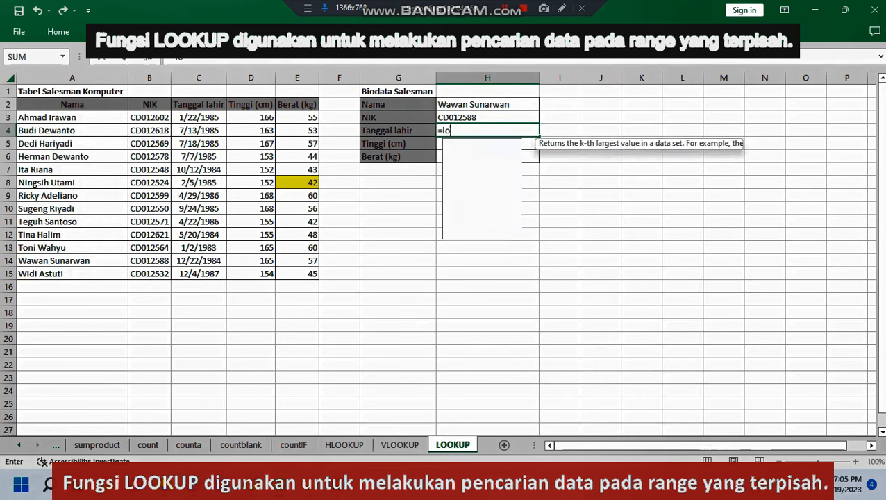
type("o")
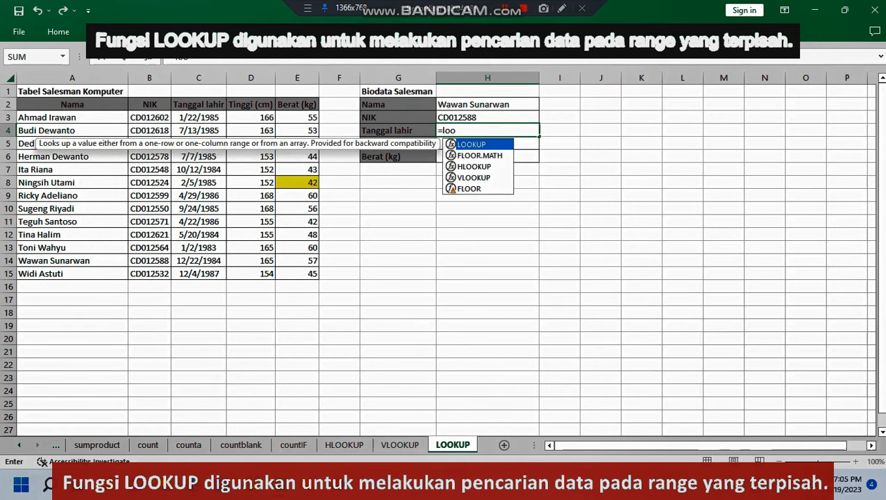
key("Tab")
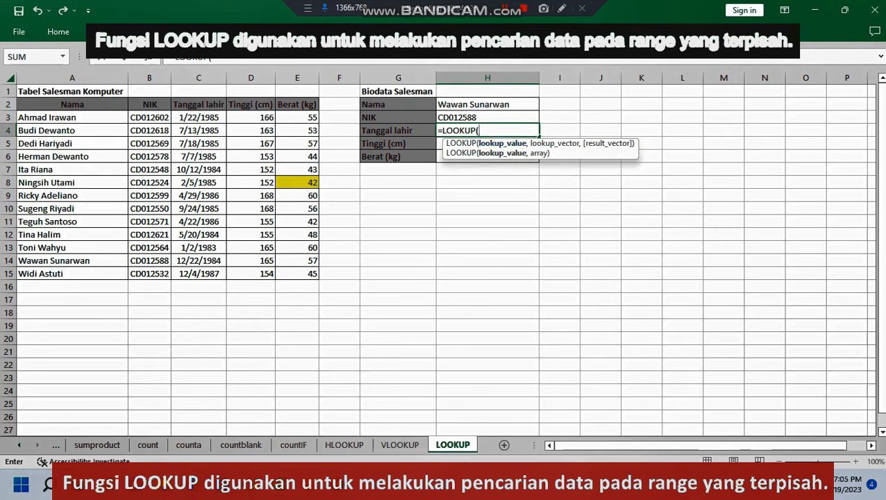
left_click(487, 104)
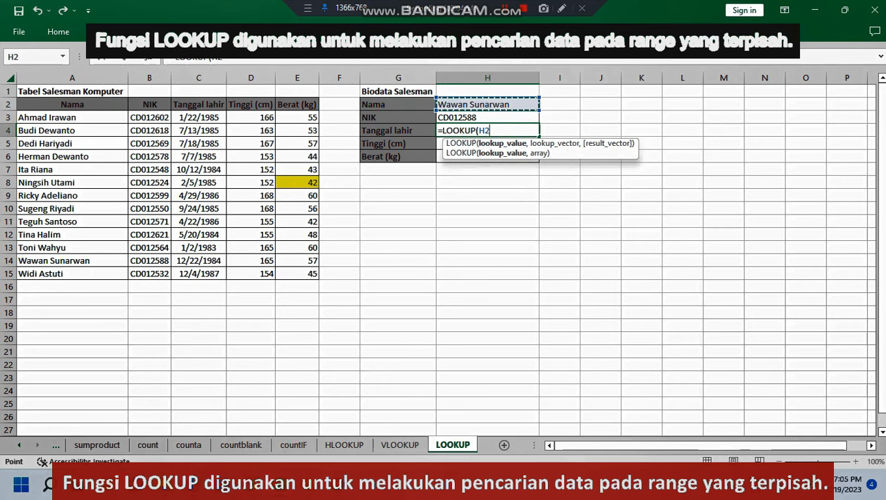
type(",")
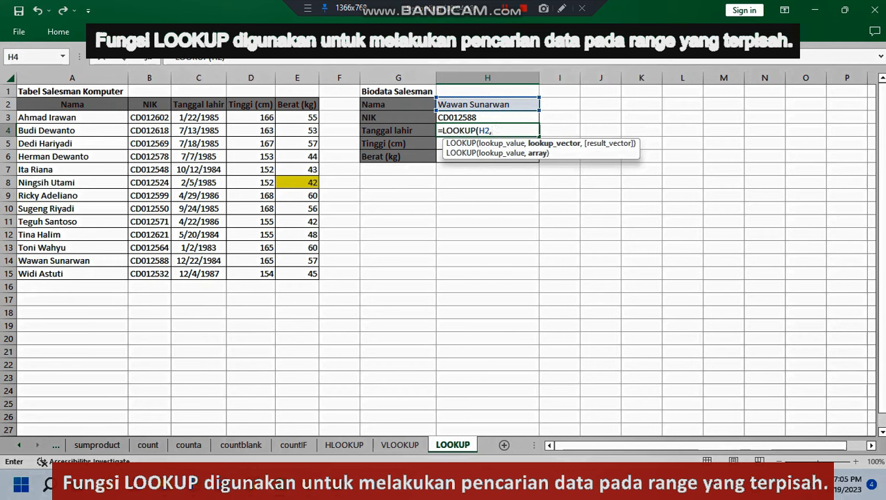
left_click_drag(104, 117, 118, 274)
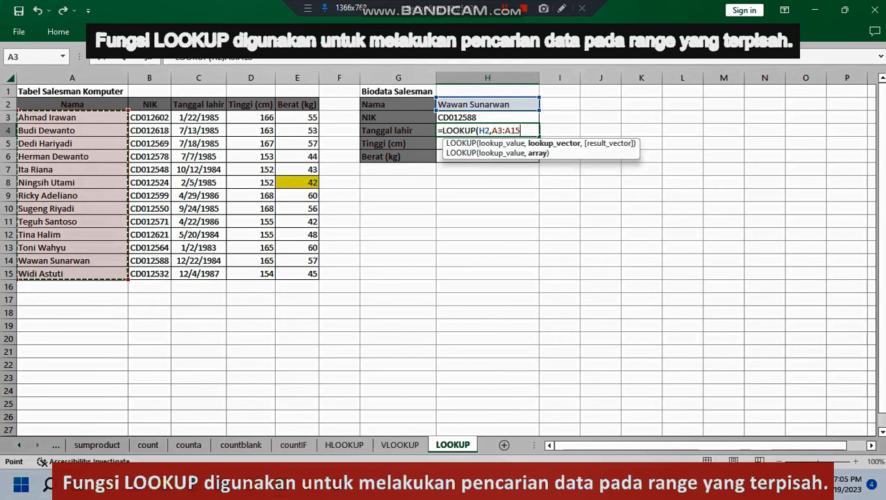
type(",")
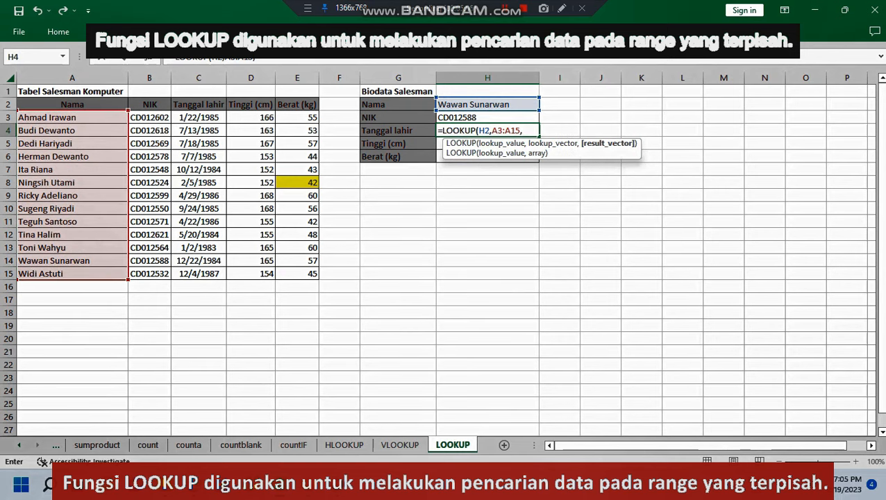
left_click_drag(199, 117, 201, 275)
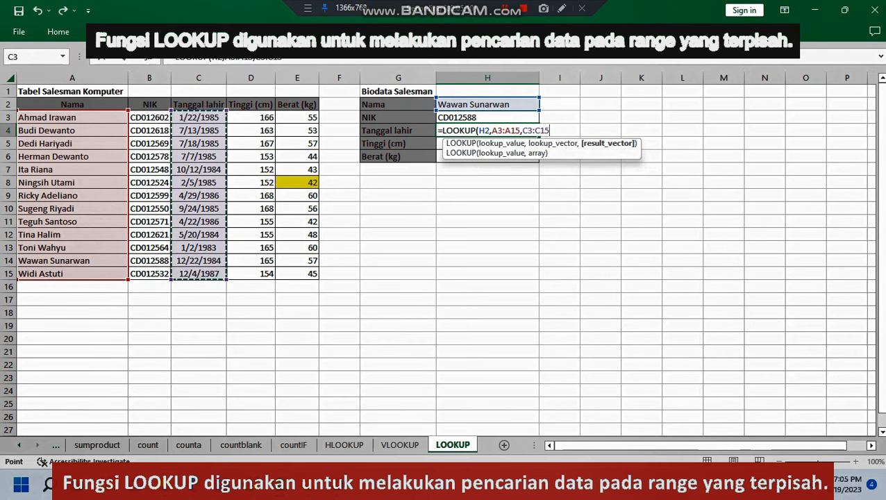
key("Return")
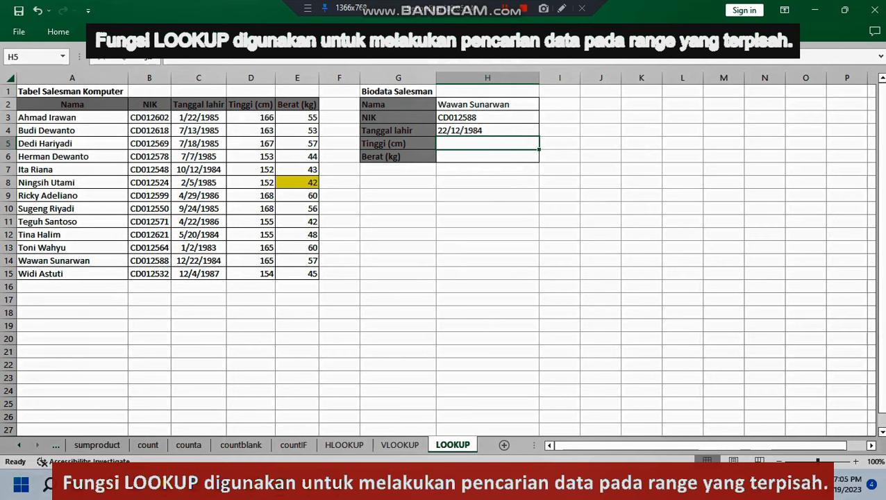
left_click(199, 260)
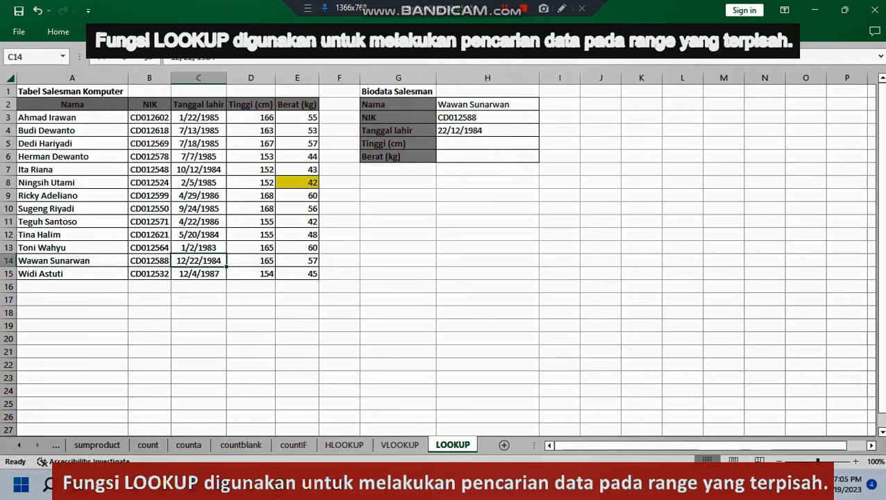
Step: In the Tinggi cell H5, enter a LOOKUP formula that finds H2 in A3:A15 and returns from D3:D15
left_click(487, 144)
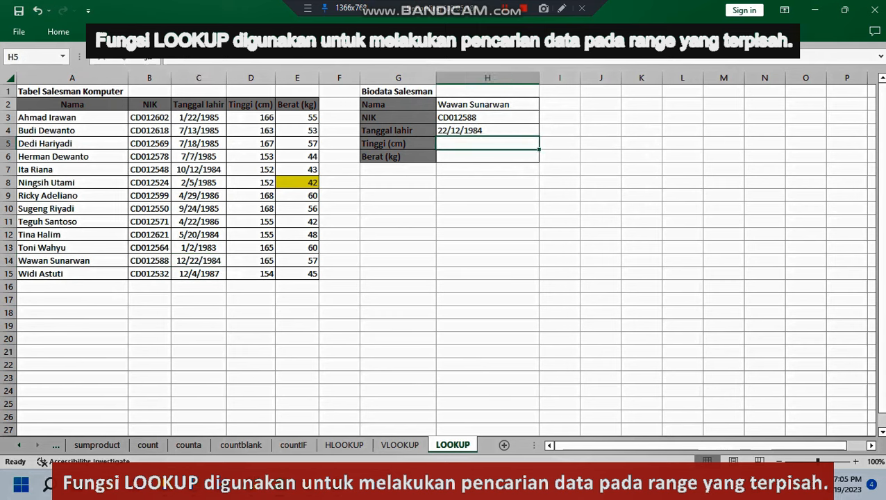
type("=")
type("loo")
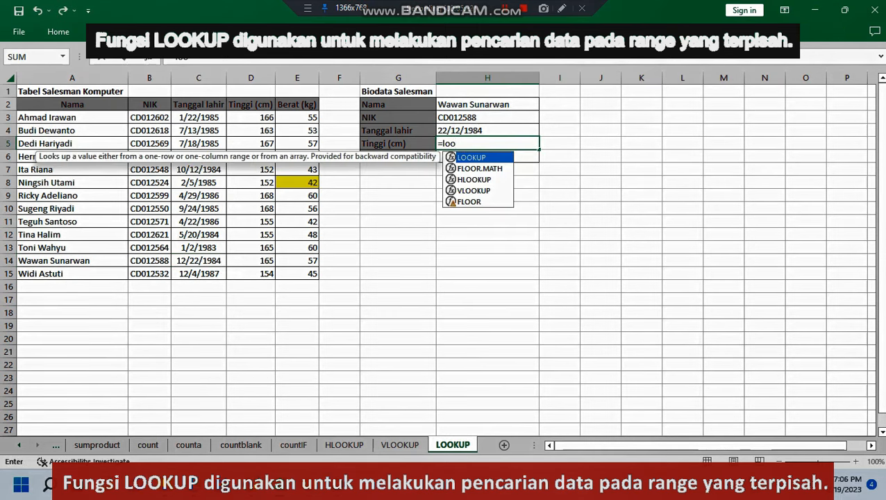
key("Tab")
left_click(487, 104)
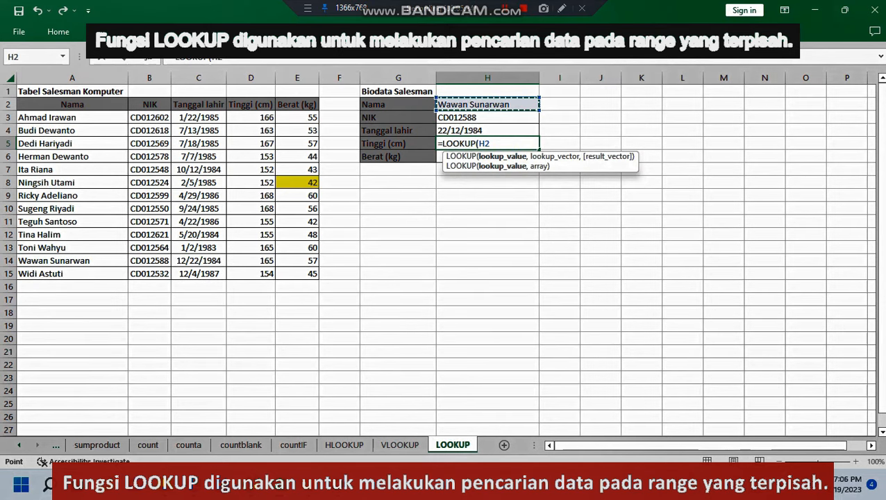
type(",")
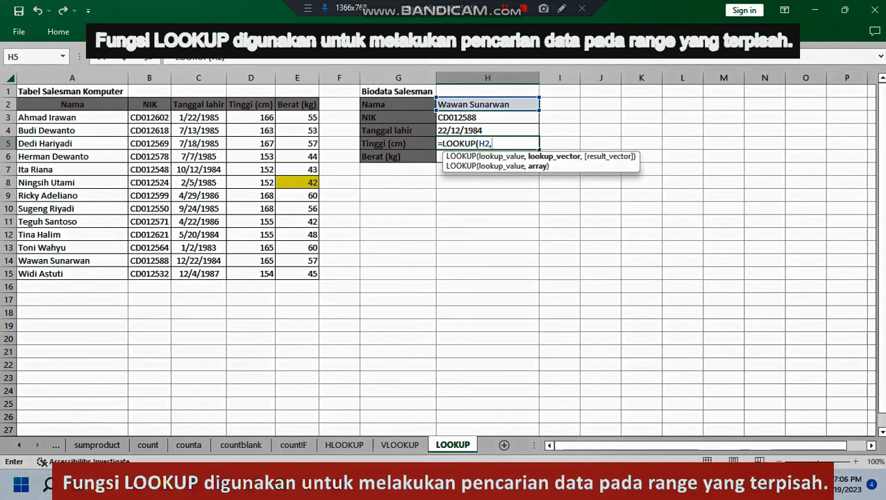
left_click_drag(111, 117, 111, 273)
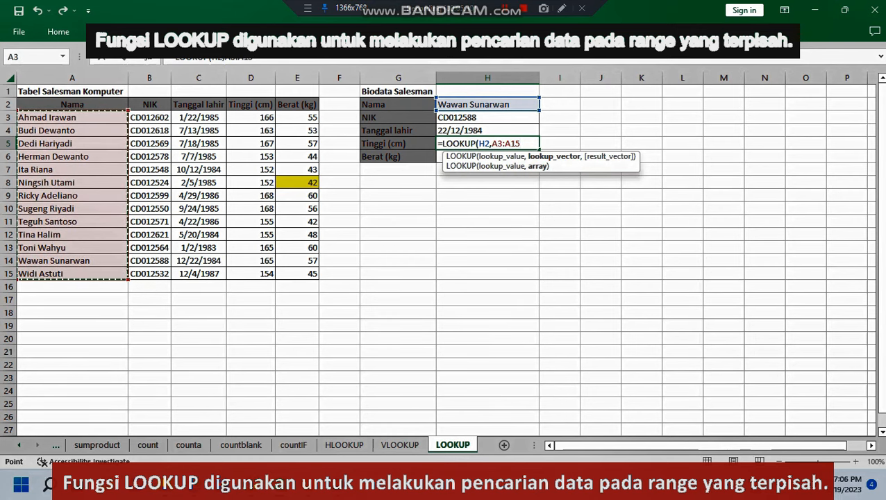
type(",")
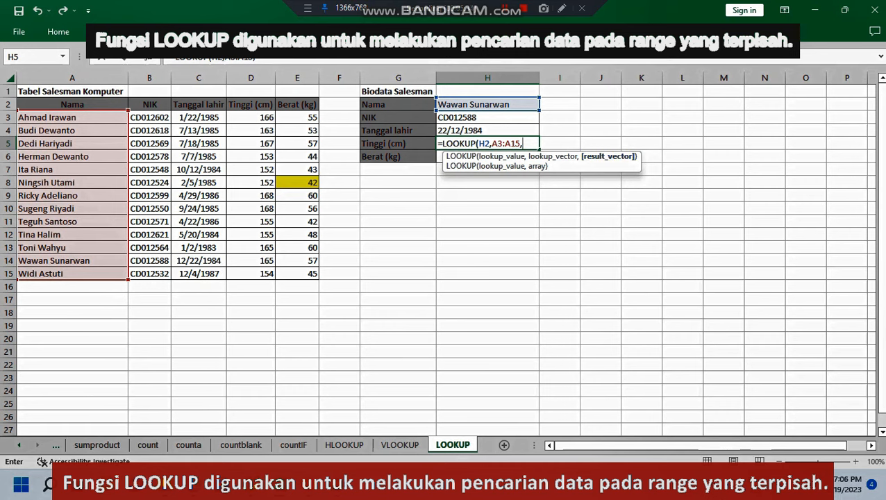
left_click_drag(251, 118, 251, 274)
key("Return")
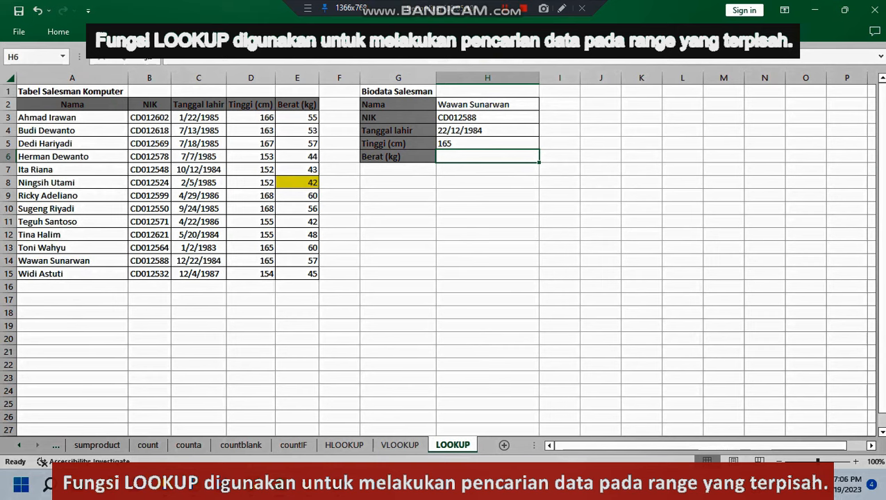
Step: In the Berat cell H6, enter a LOOKUP formula with lookup value H2, lookup vector A3:A15 and result vector E3:E15
type("=")
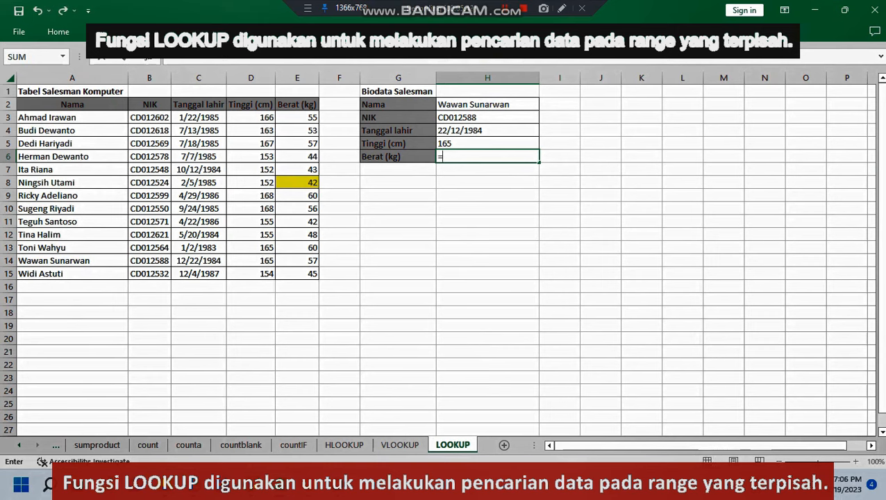
type("loo")
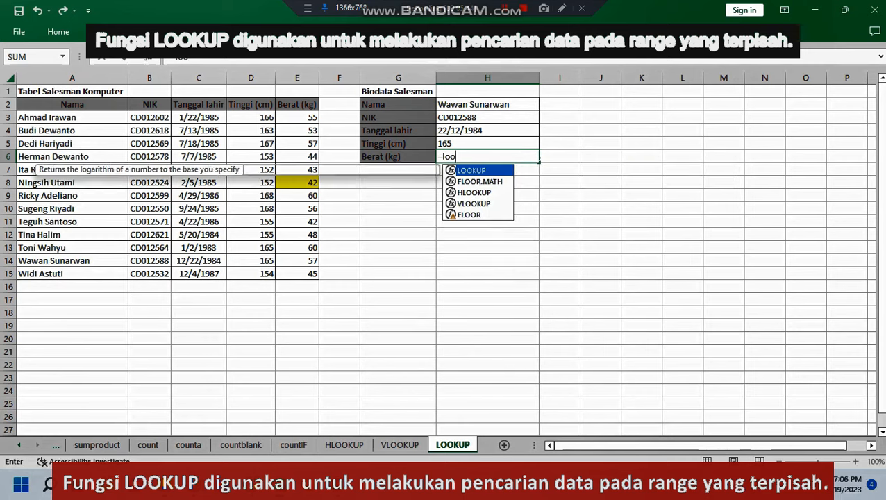
key("Tab")
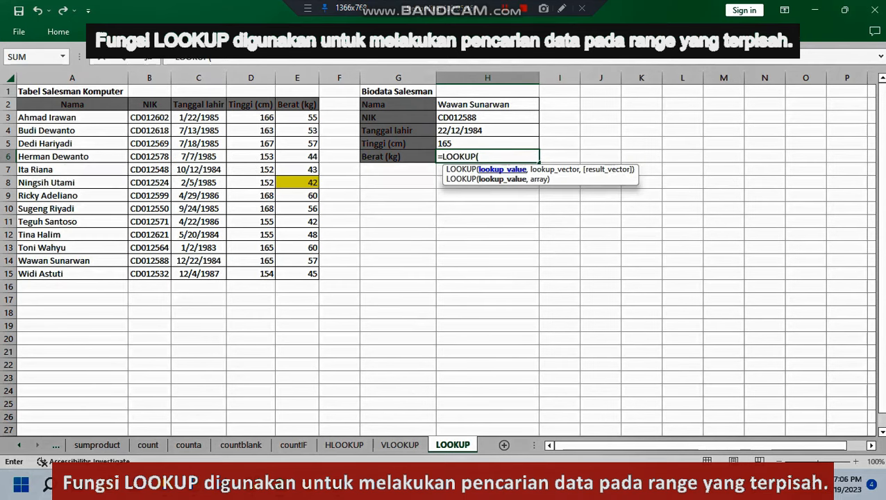
left_click(487, 104)
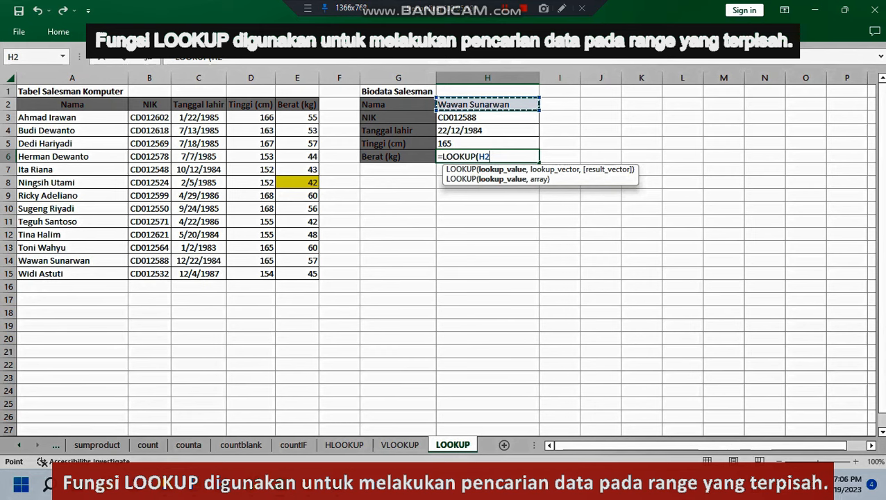
type(",")
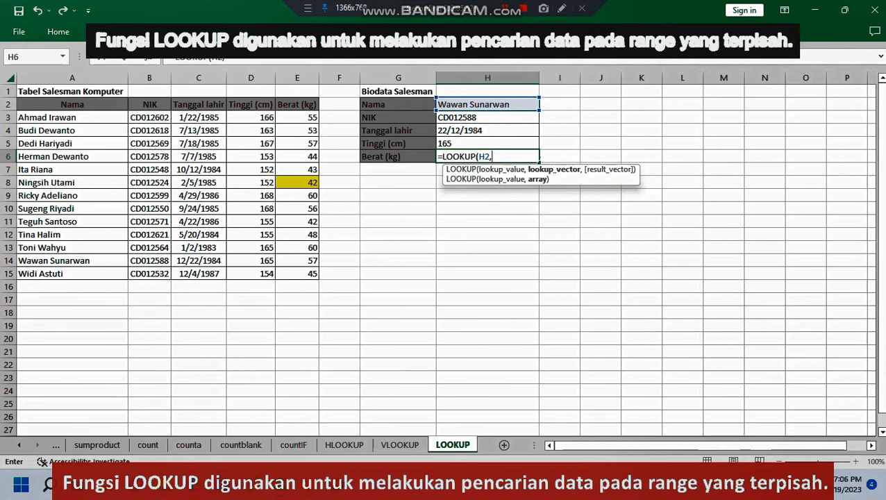
left_click_drag(69, 117, 111, 275)
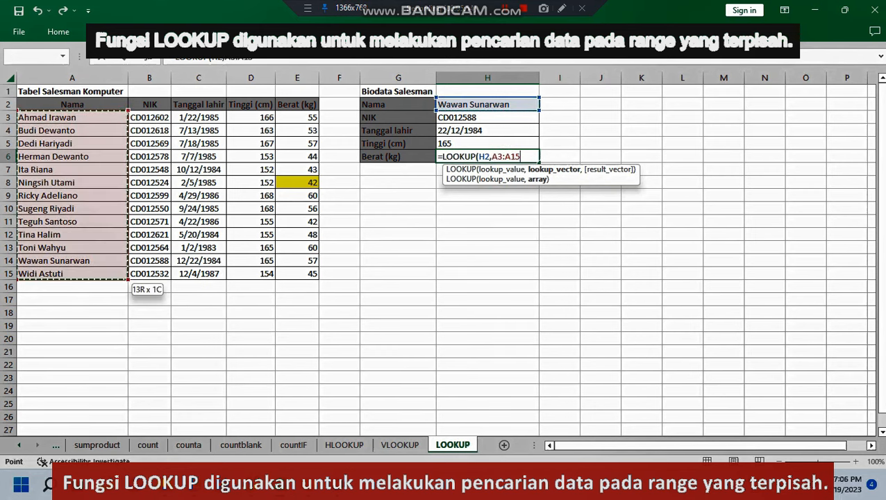
type(",")
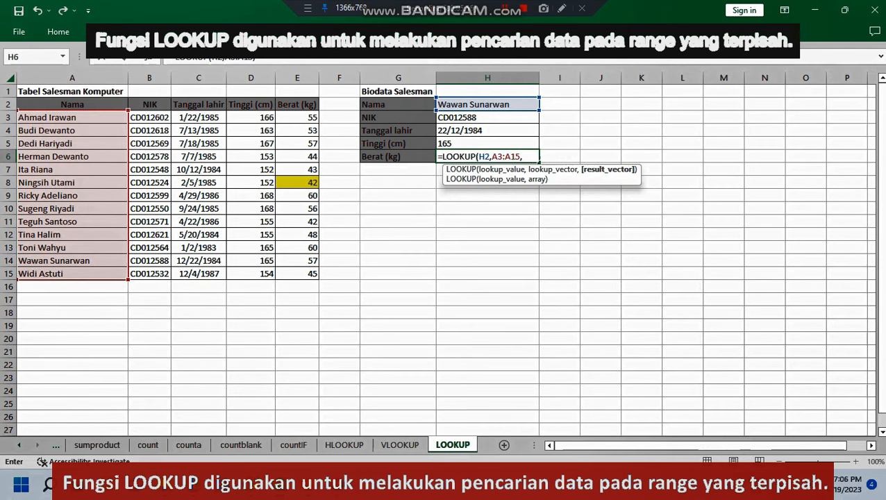
left_click_drag(297, 117, 298, 273)
key("Return")
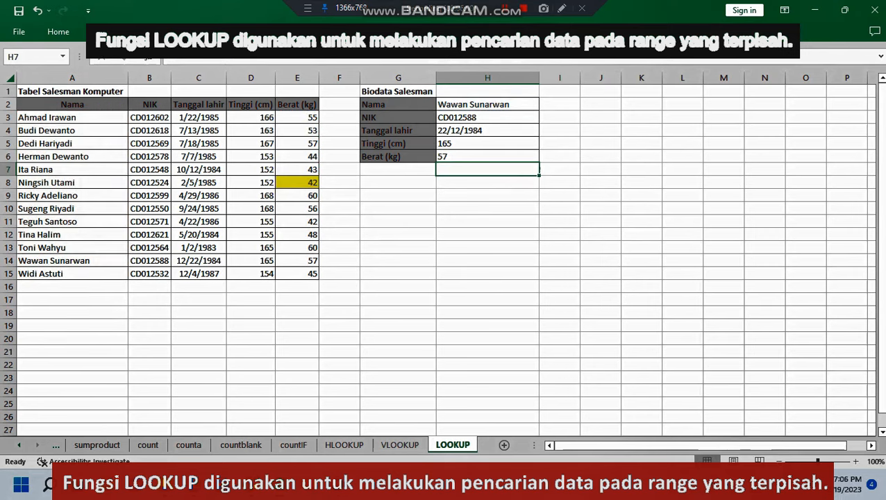
Step: Compare the salesman's source row A14:E14 with the looked-up biodata in H3:H6
left_click(488, 313)
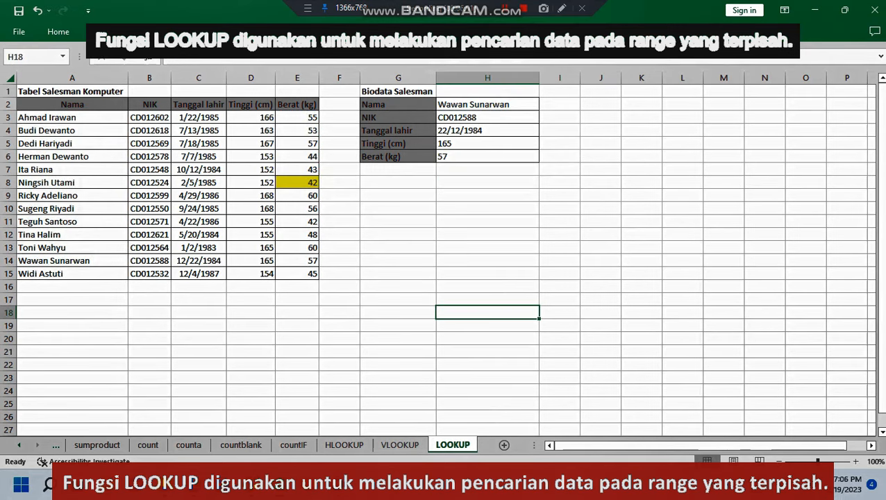
left_click_drag(71, 260, 297, 260)
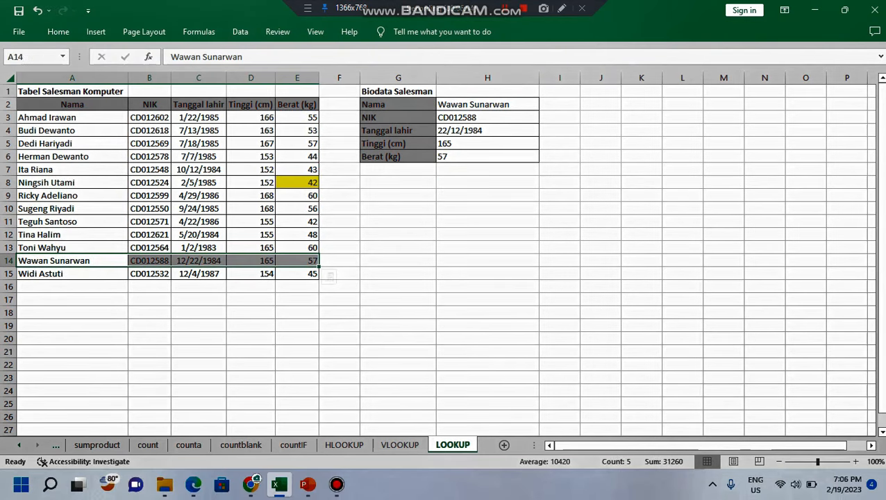
left_click_drag(487, 118, 487, 157)
left_click(641, 261)
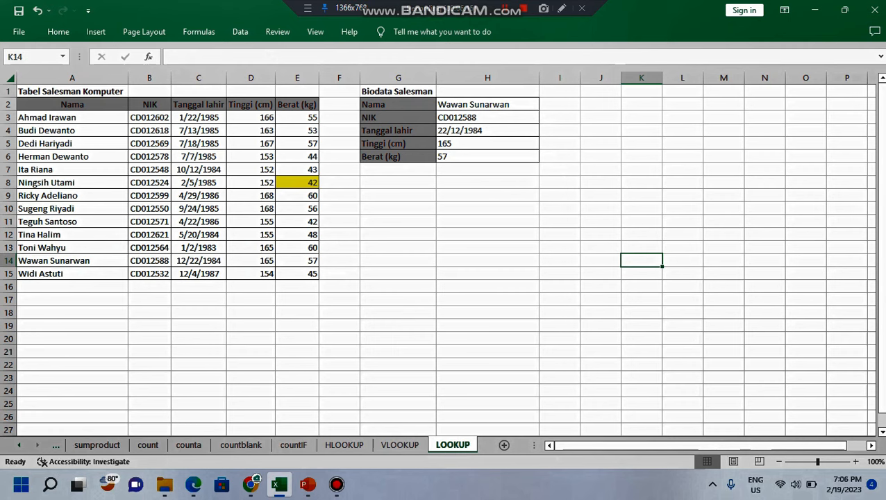
Step: Review the finished function examples on the countblank, countIF and HLOOKUP sheets
left_click(19, 445)
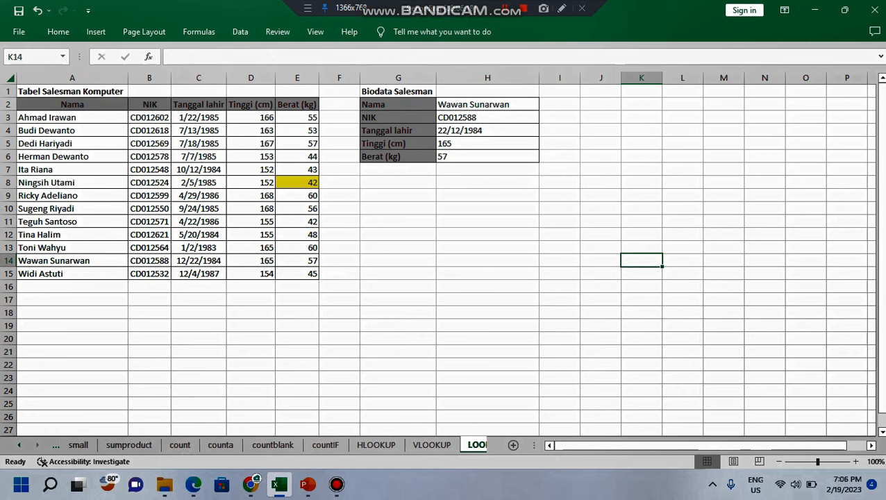
left_click(19, 445)
left_click(18, 445)
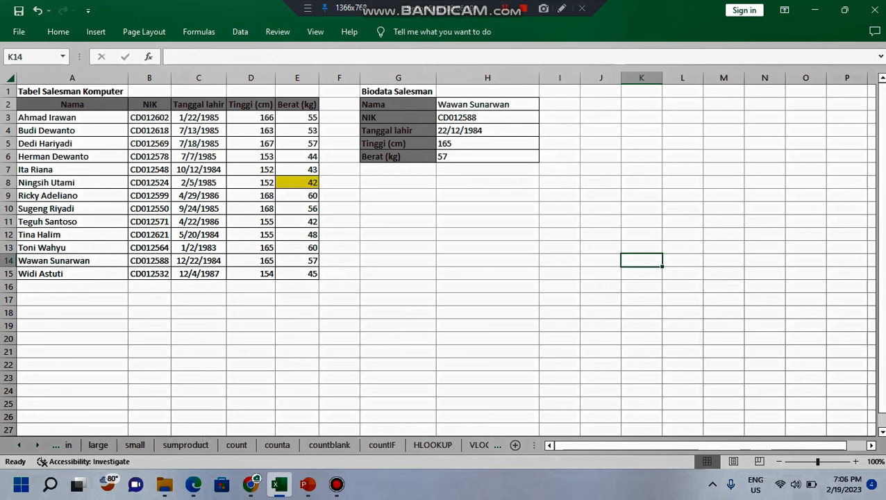
left_click(18, 444)
left_click(19, 445)
left_click(19, 444)
left_click(19, 445)
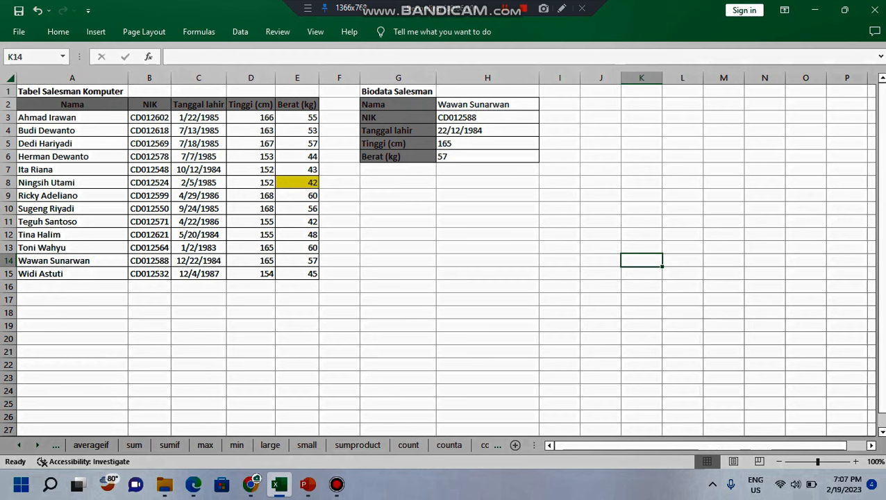
left_click(484, 444)
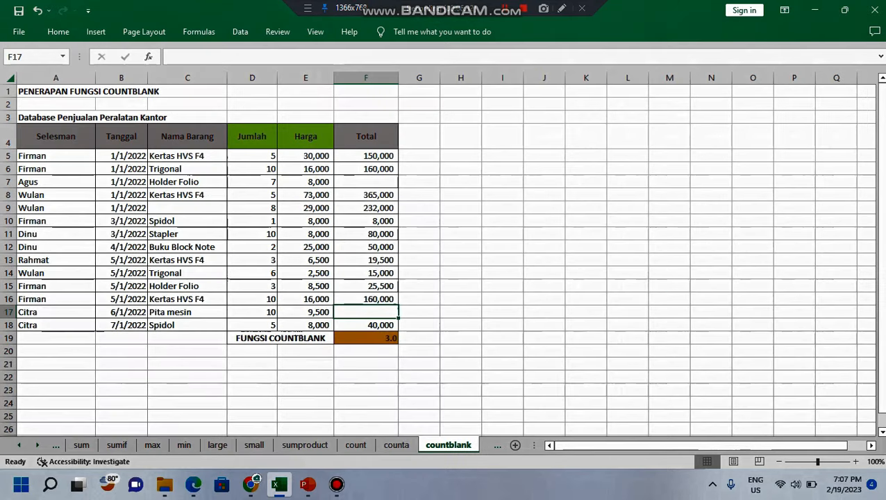
key("ctrl+Page_Down")
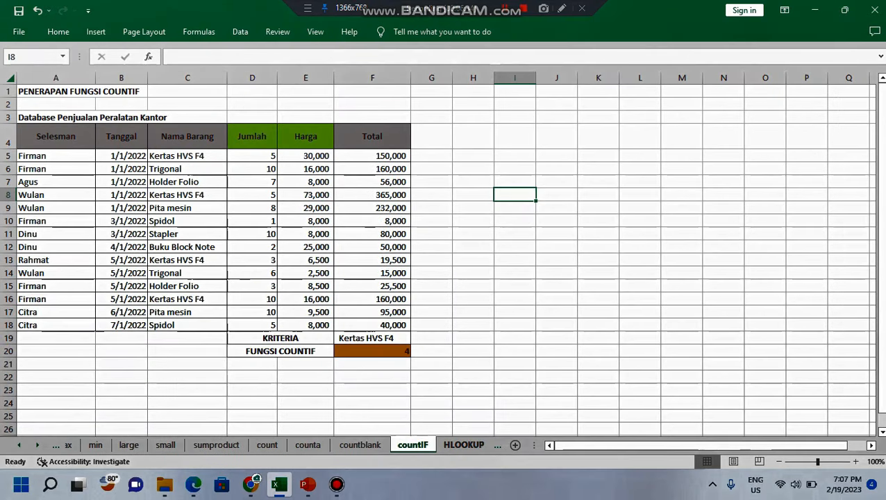
key("ctrl+Page_Down")
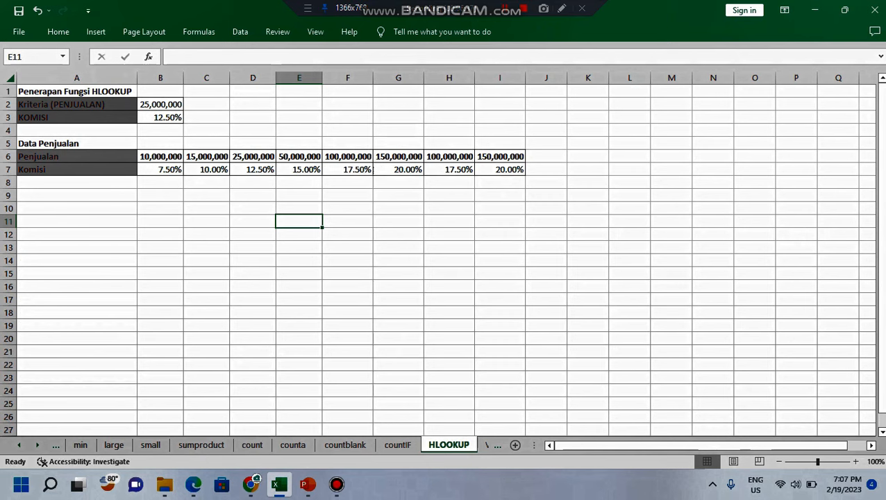
Step: Go back to the workbook's first sheet, Sheet18
left_click(18, 445)
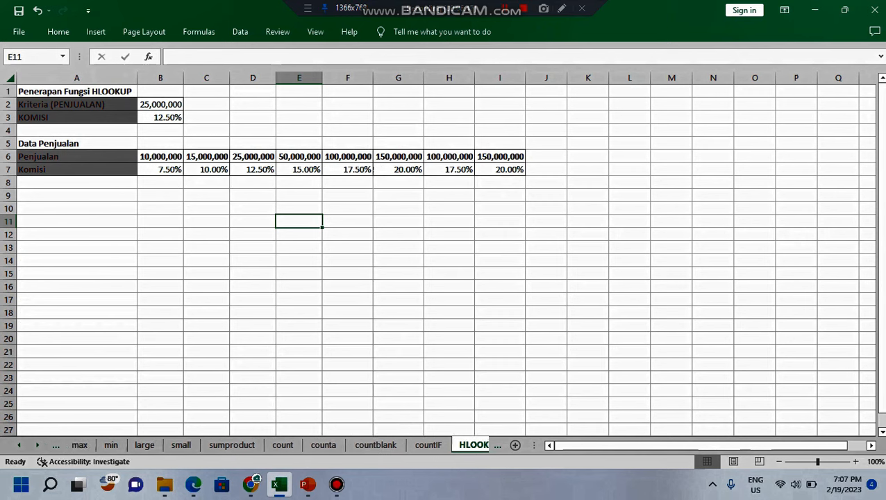
left_click(18, 445)
left_click(18, 445)
left_click(19, 445)
left_click(19, 445)
left_click(19, 444)
left_click(89, 445)
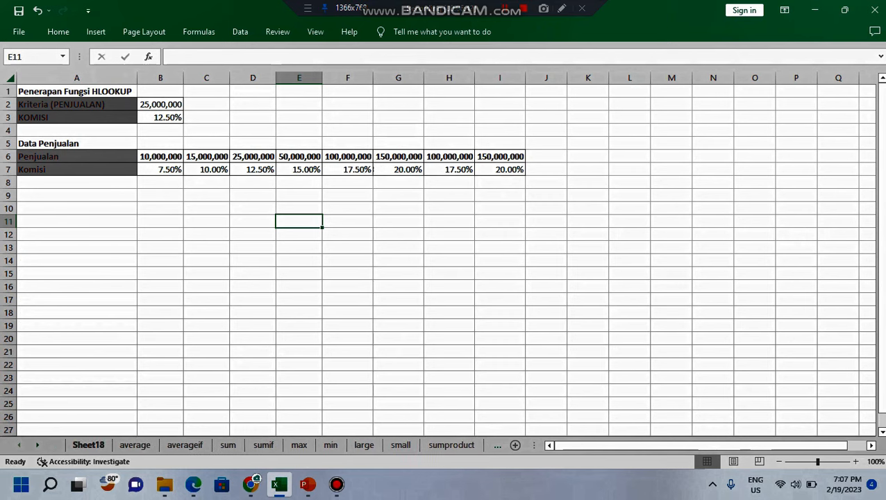